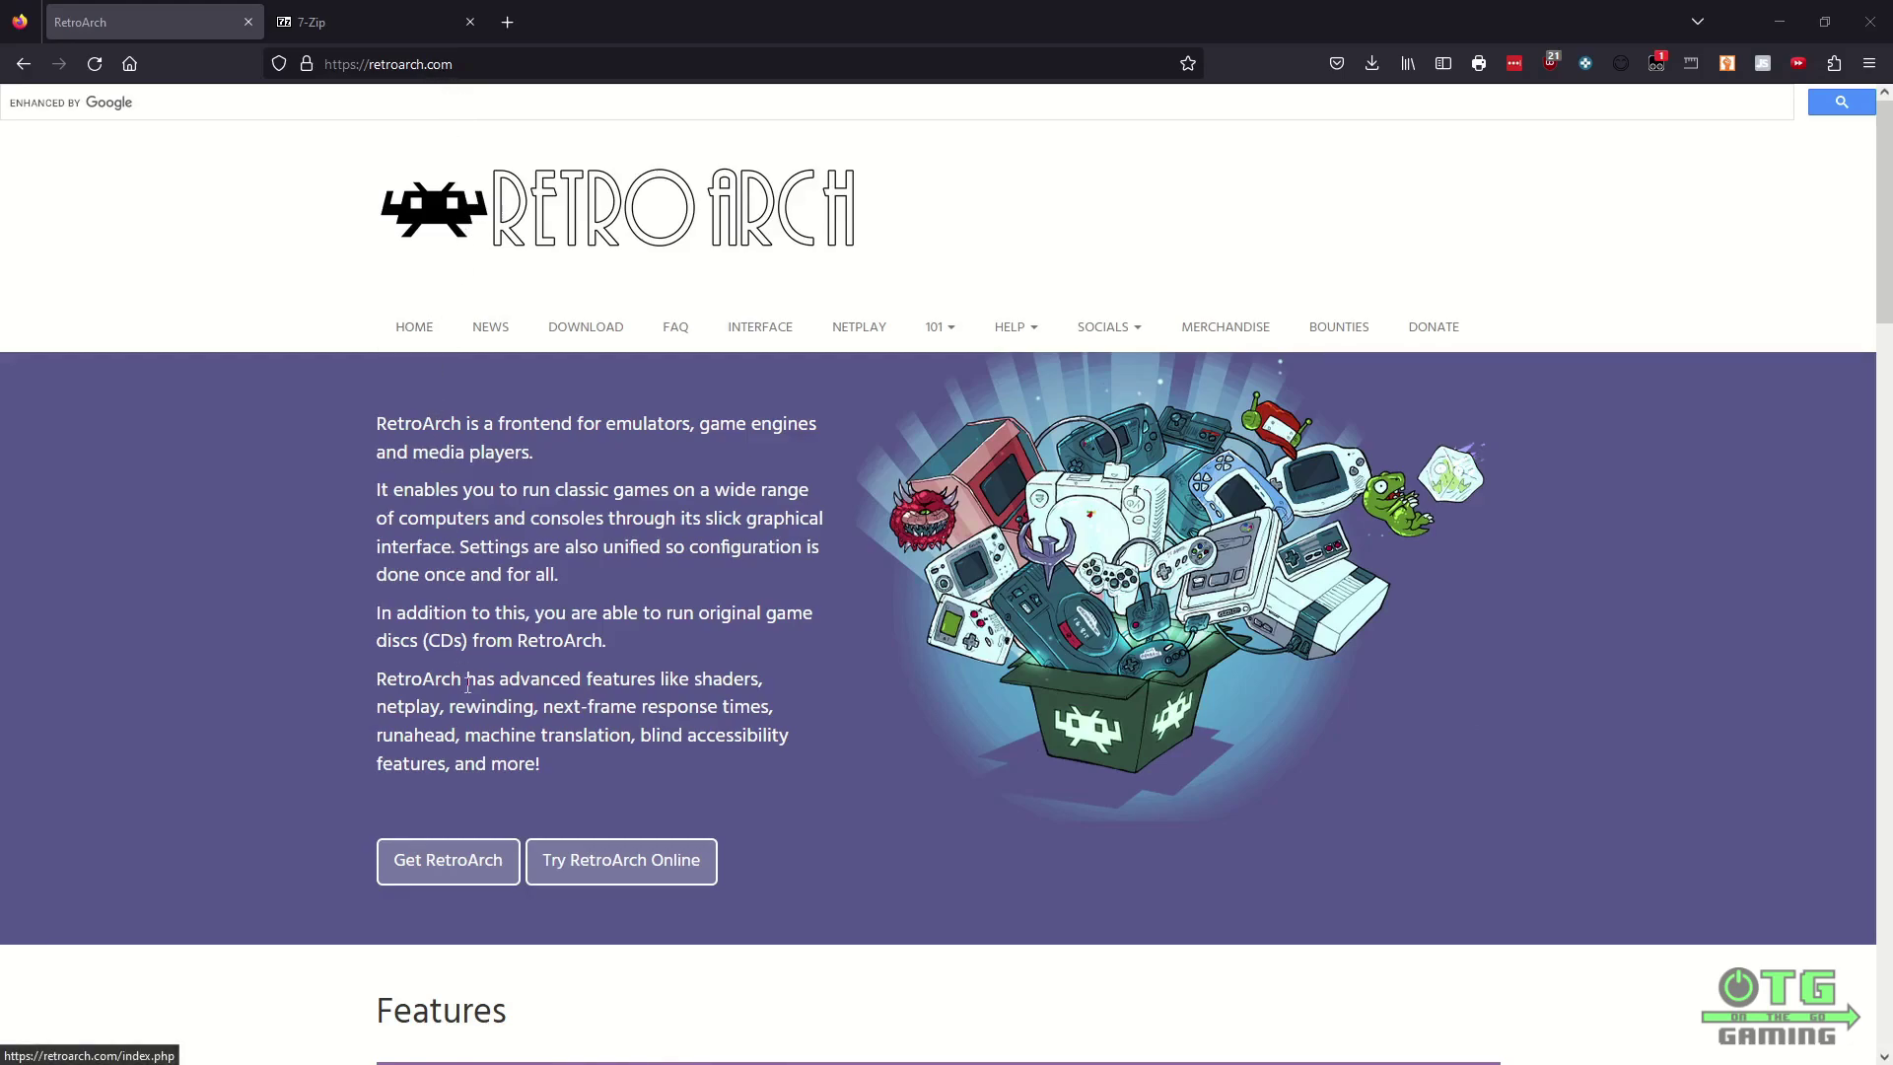
Step: Download the 64-bit RetroArch archive for Windows 11 / 10 / 8.1 / 8 / 7 from the site's supported platforms list
click(487, 858)
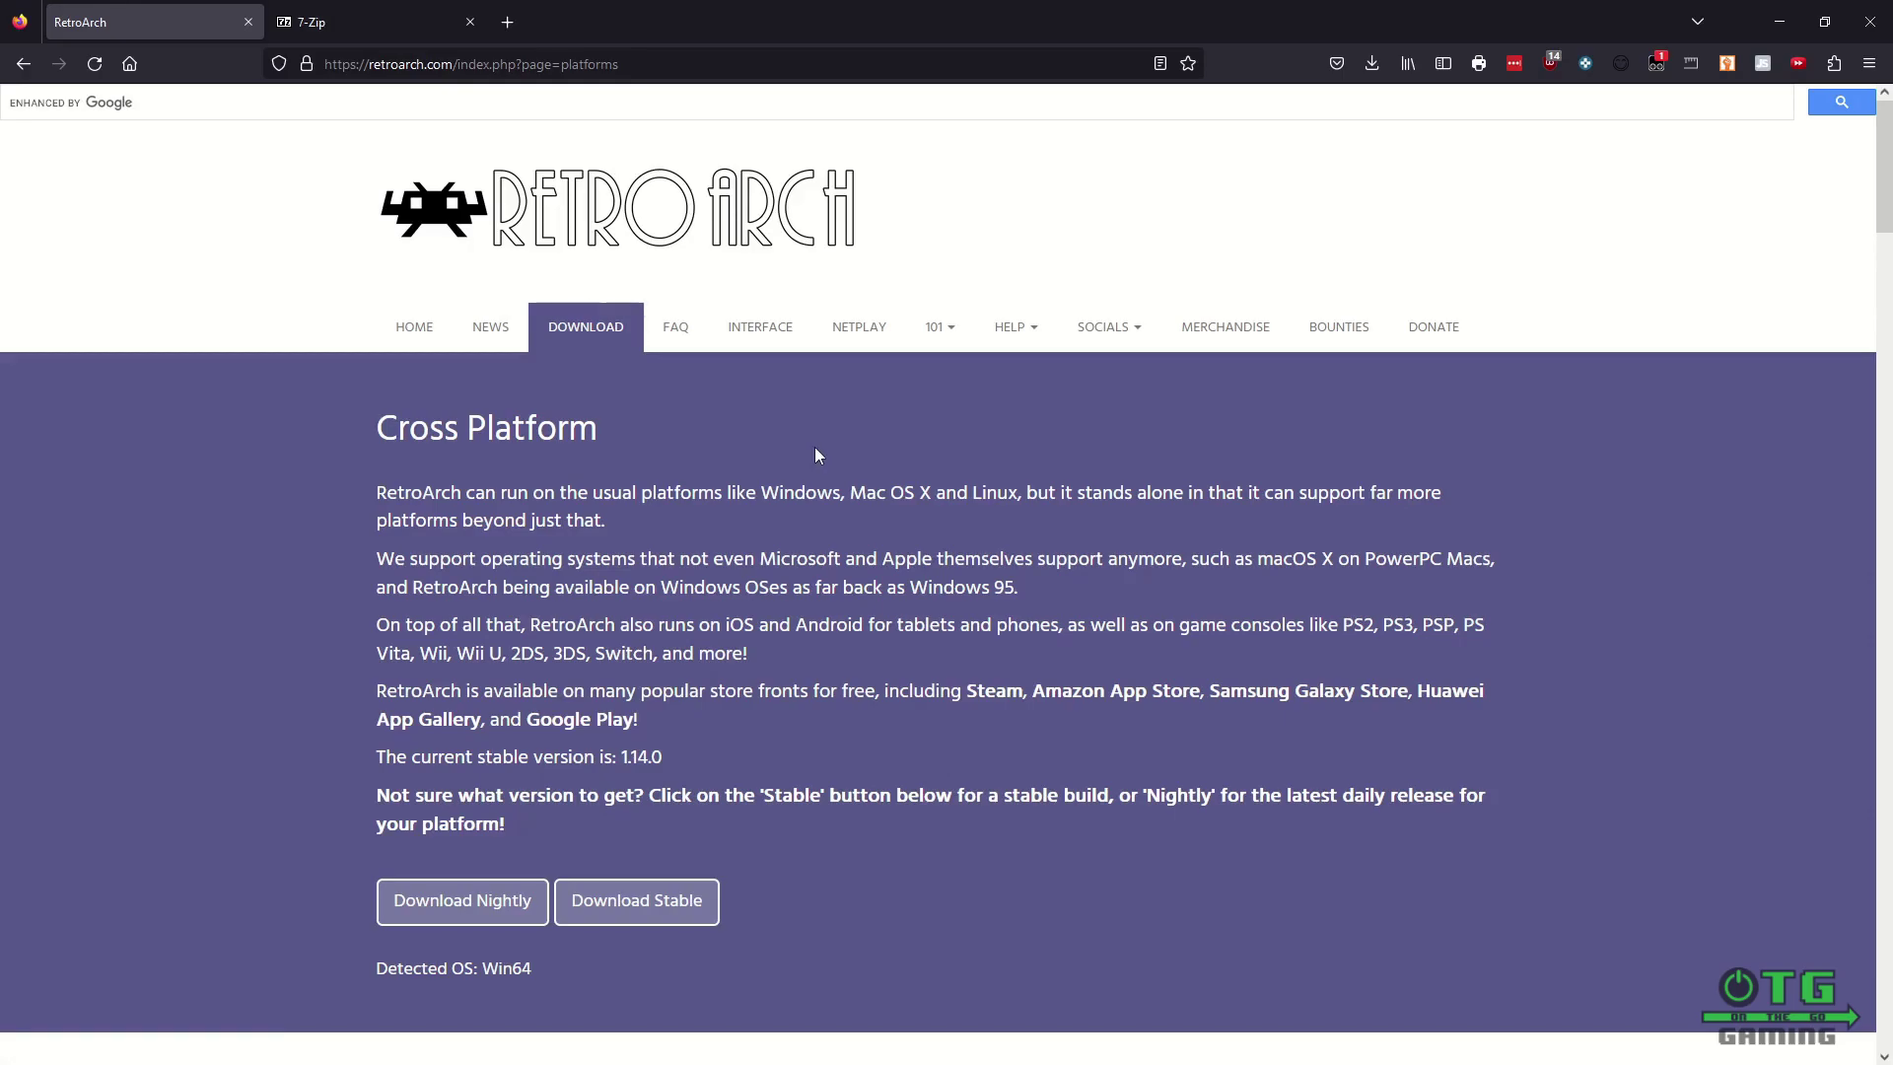
scroll(815, 447, down, 9)
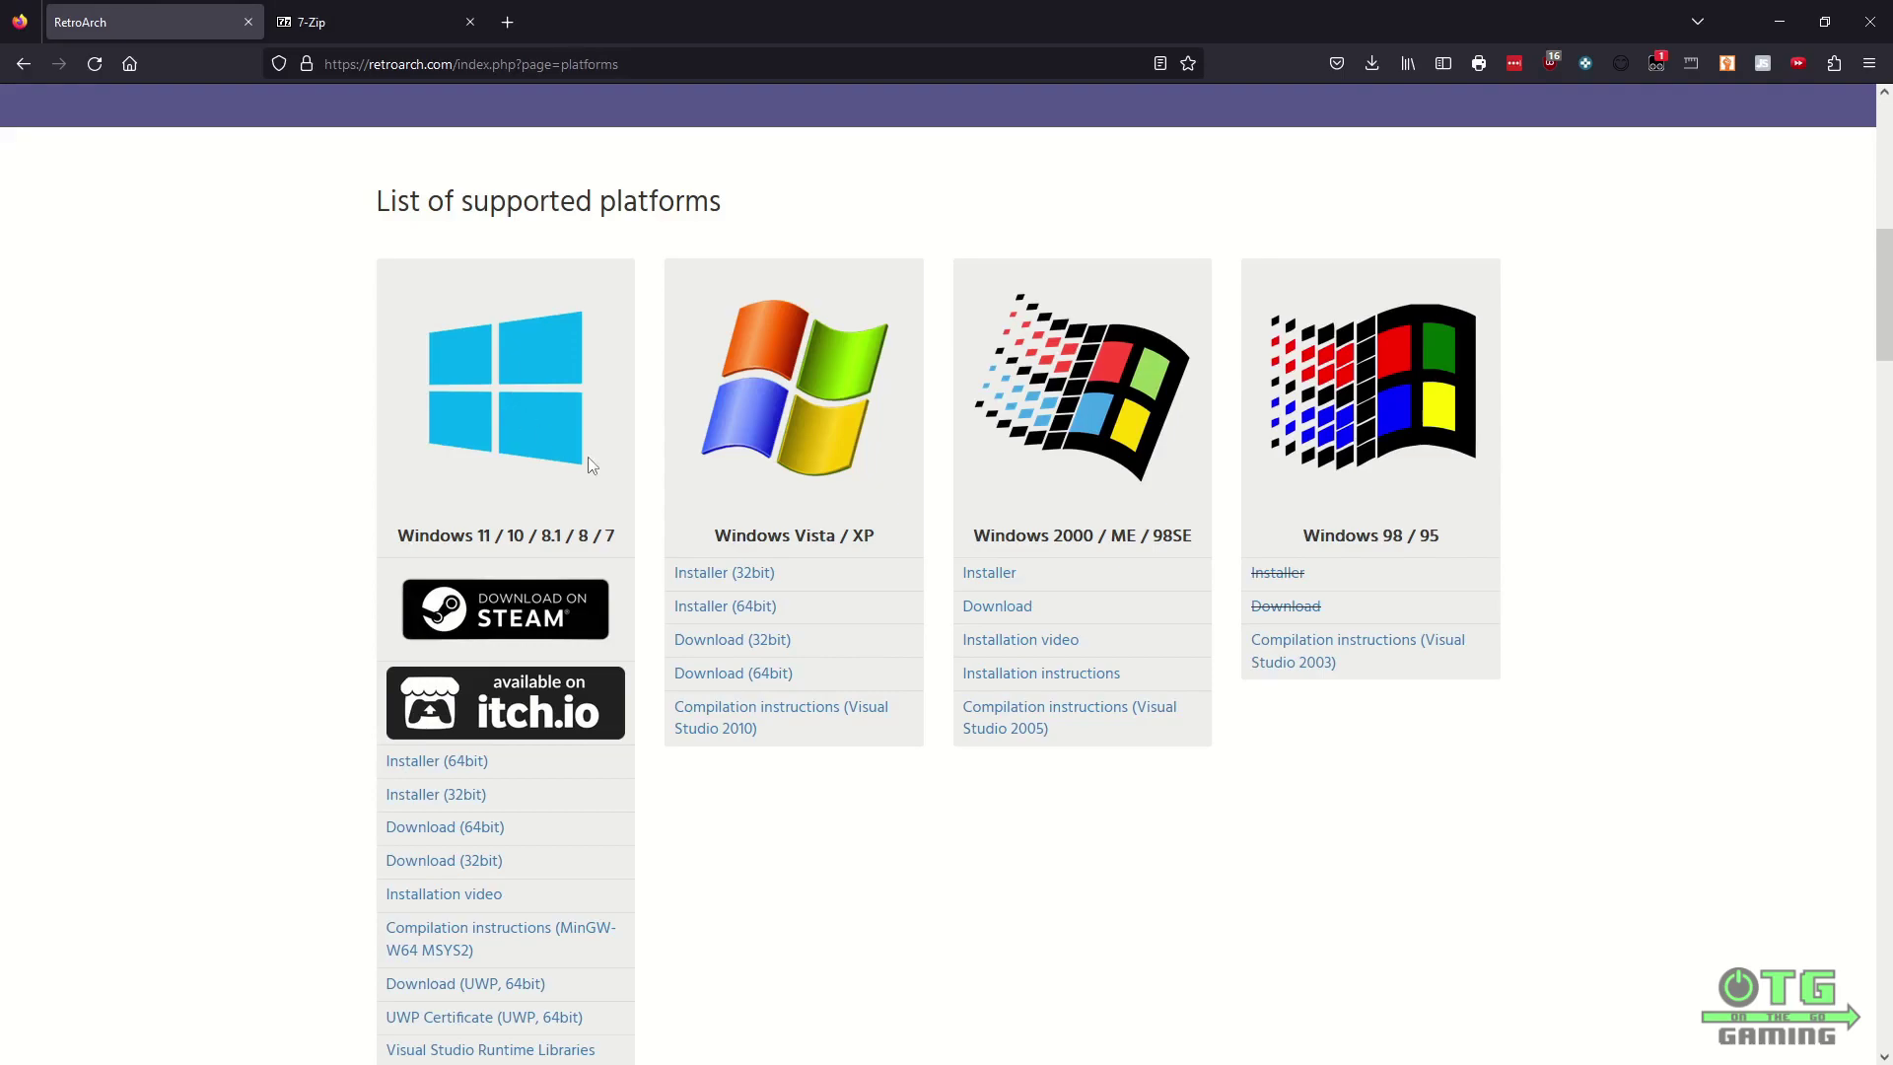
scroll(590, 466, down, 8)
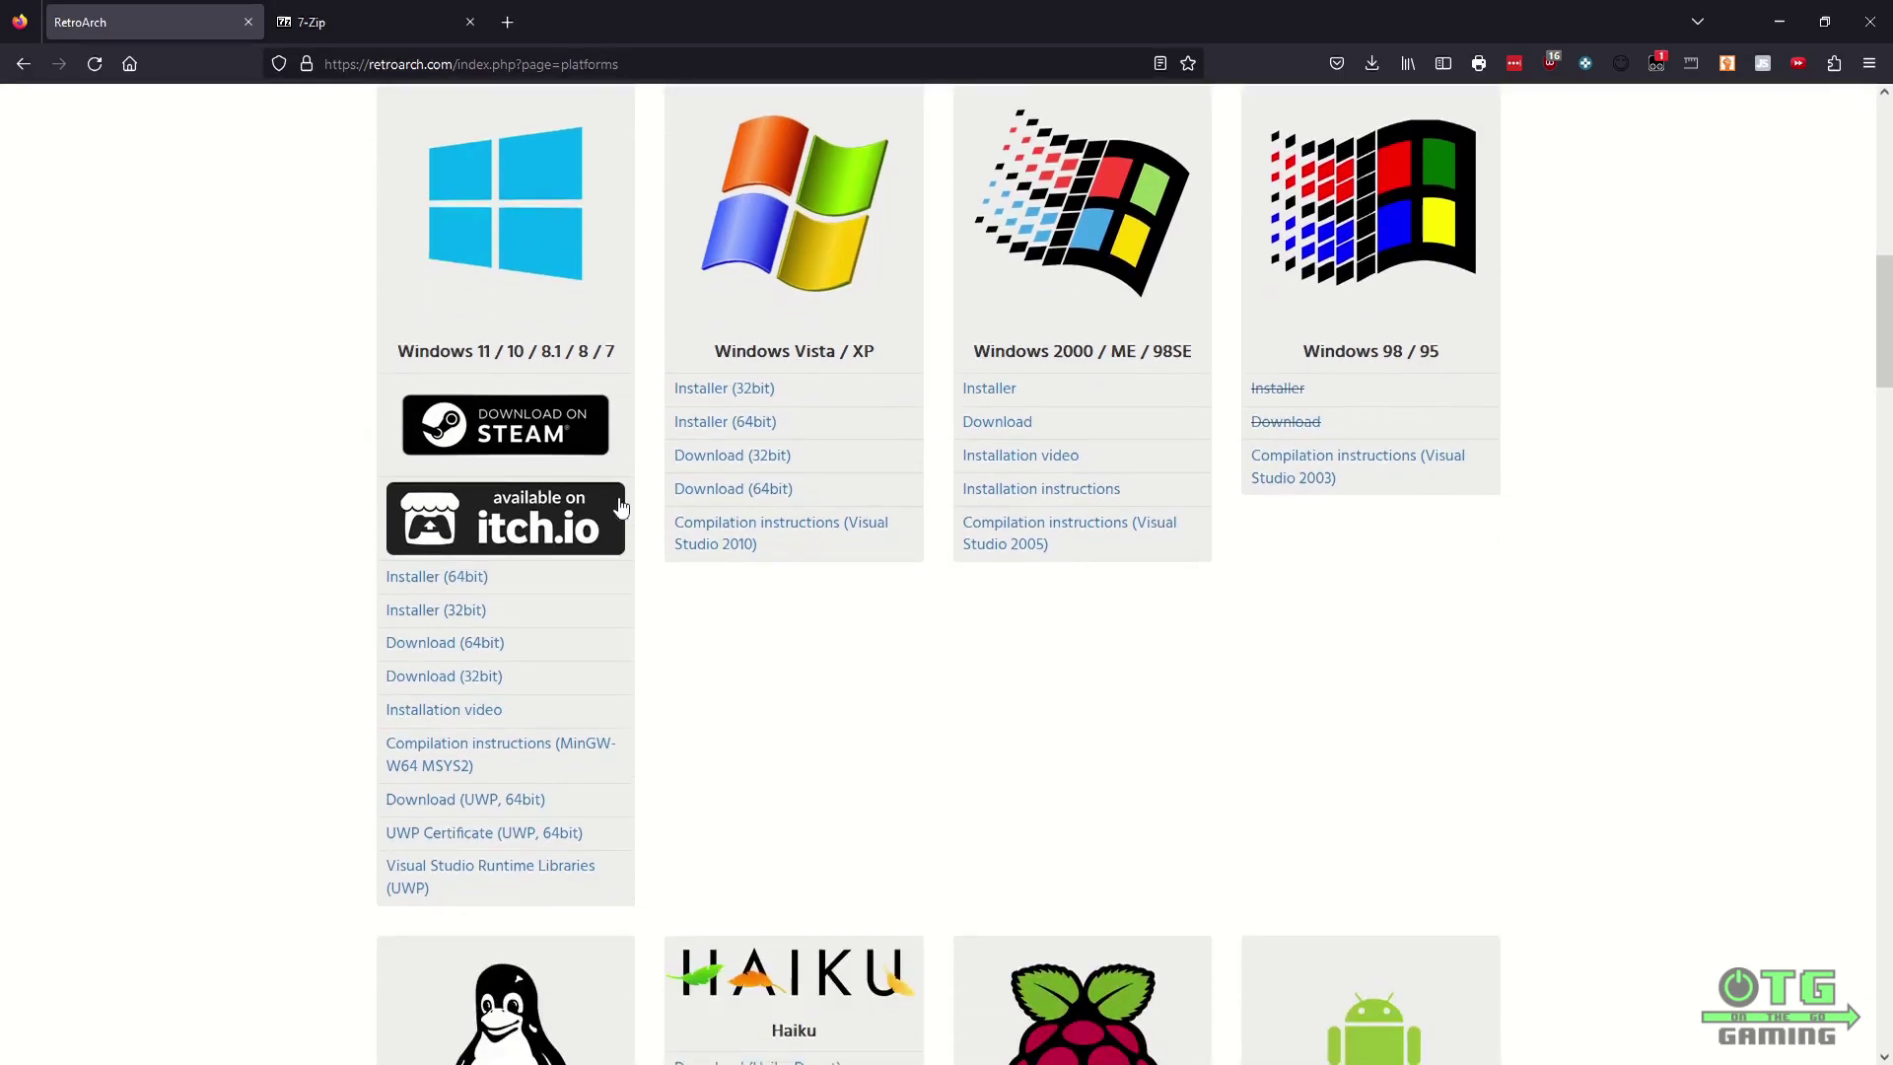
scroll(844, 504, down, 1)
scroll(844, 504, down, 6)
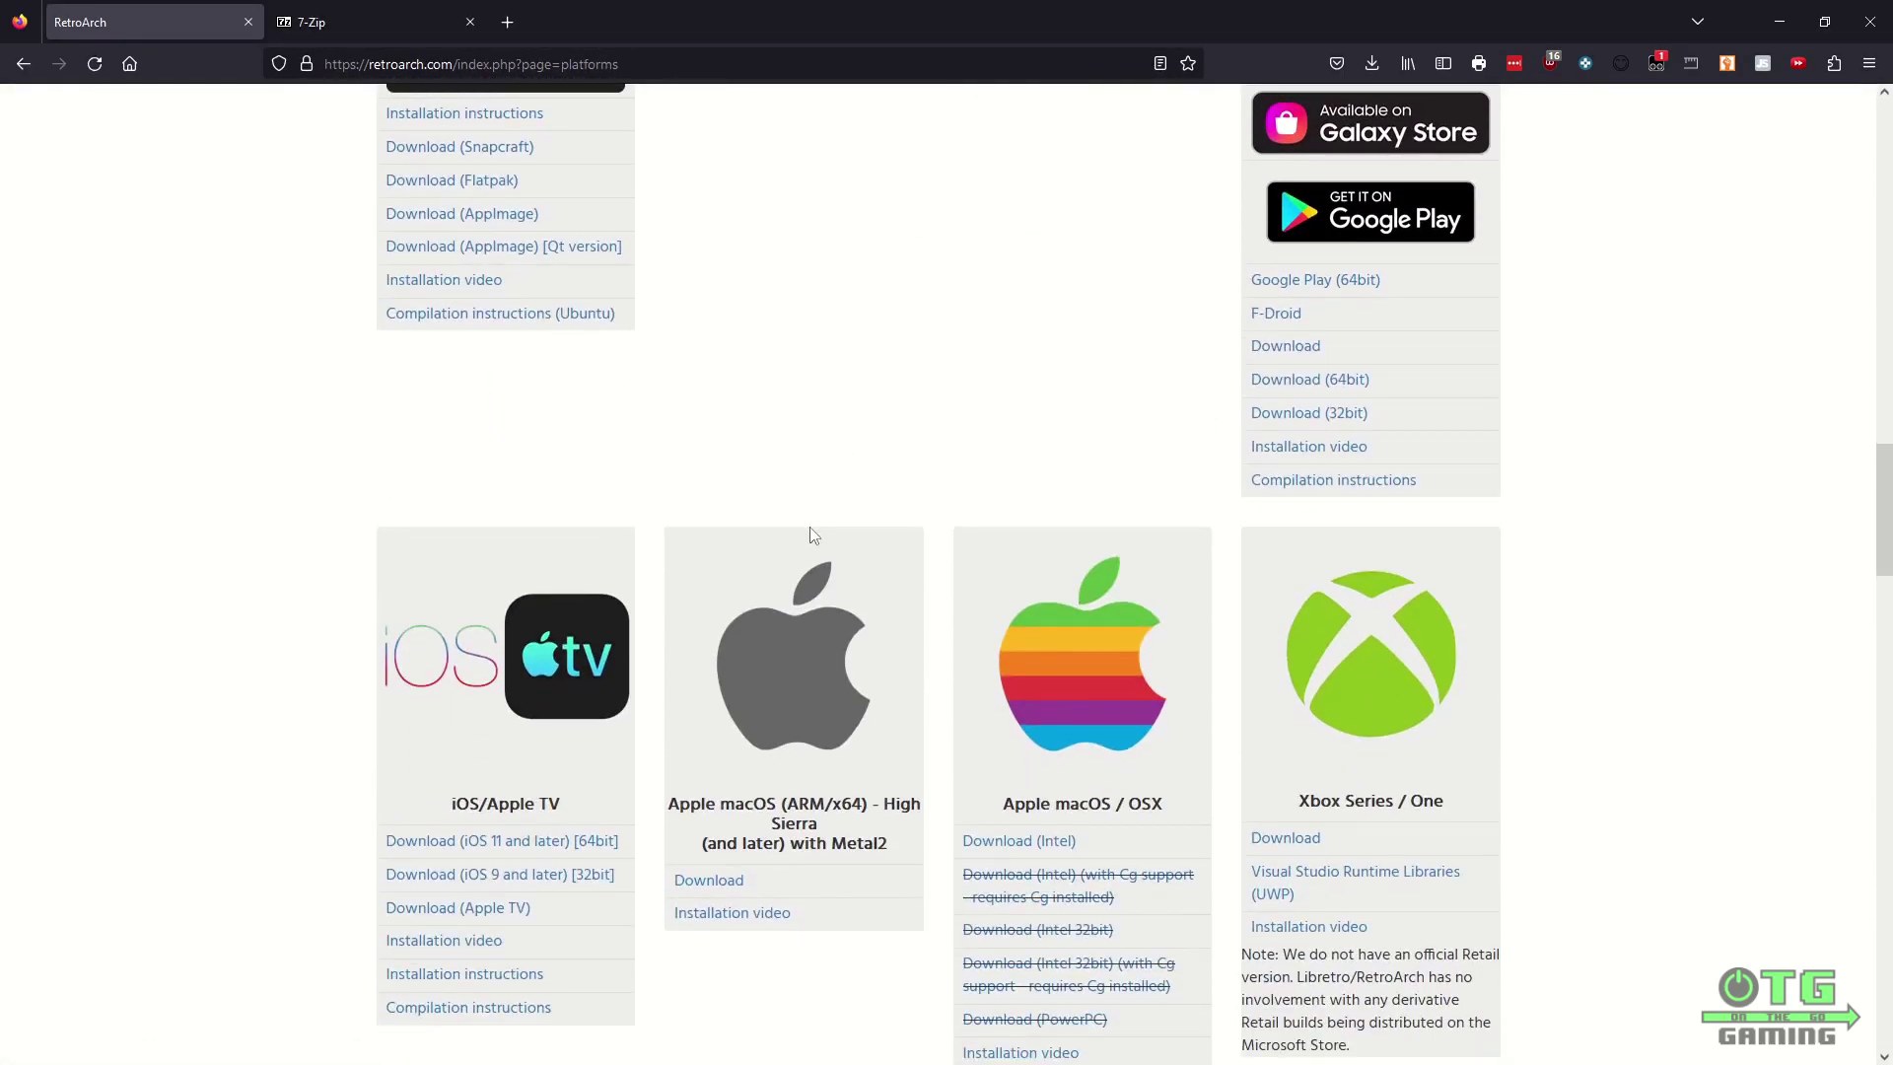
scroll(796, 674, up, 11)
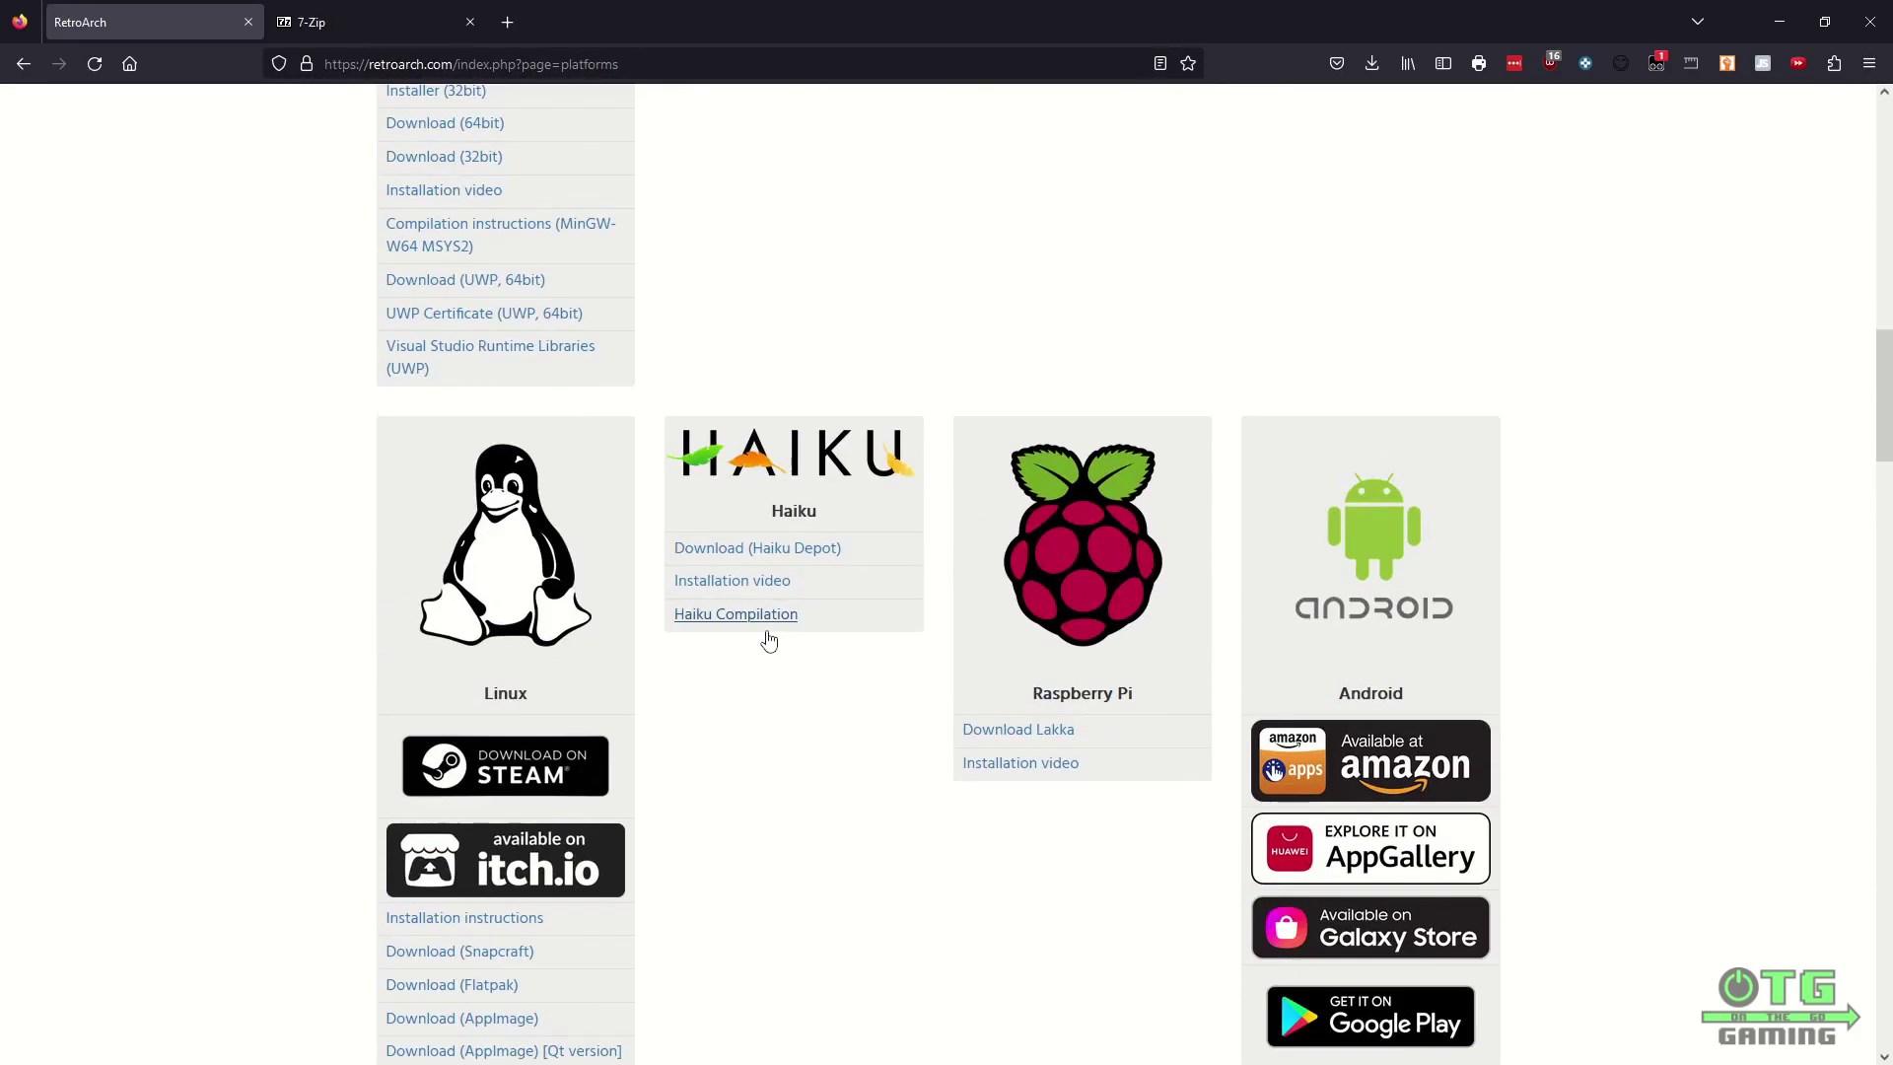
scroll(612, 493, up, 1)
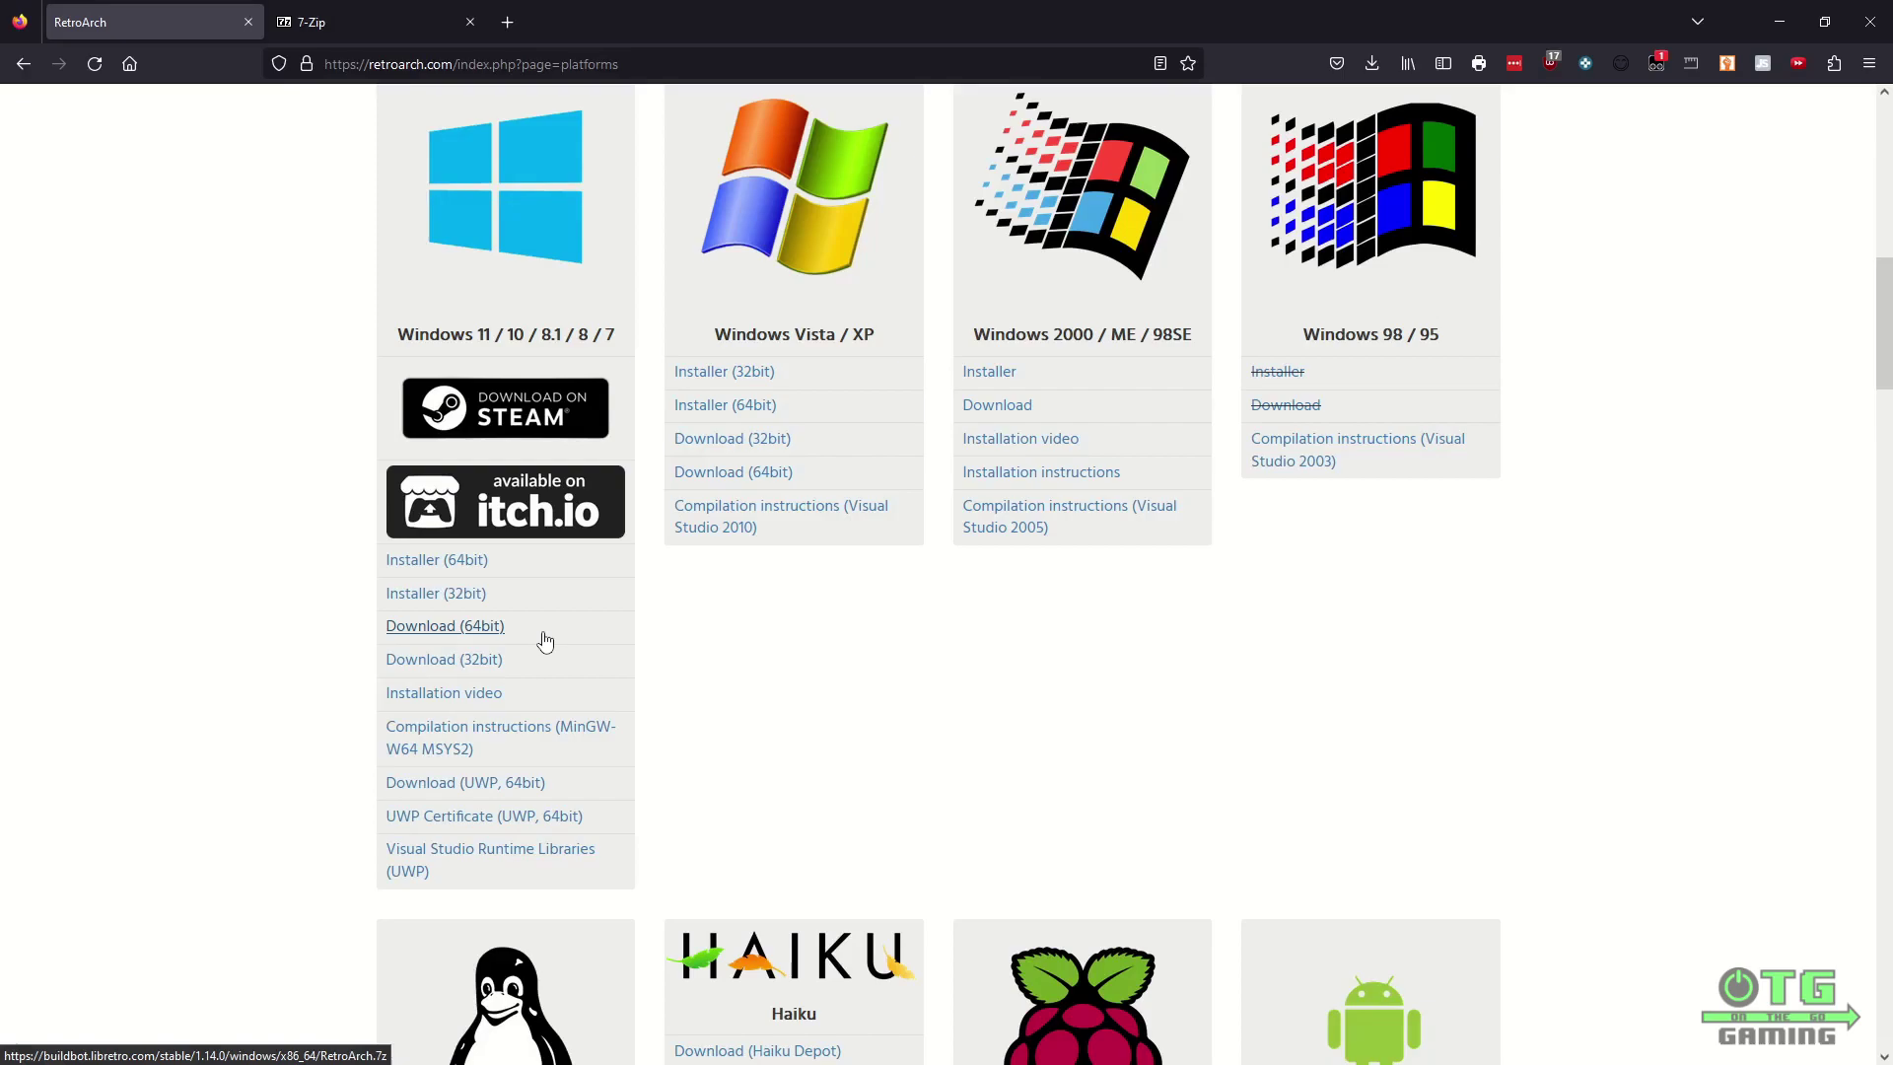
click(446, 640)
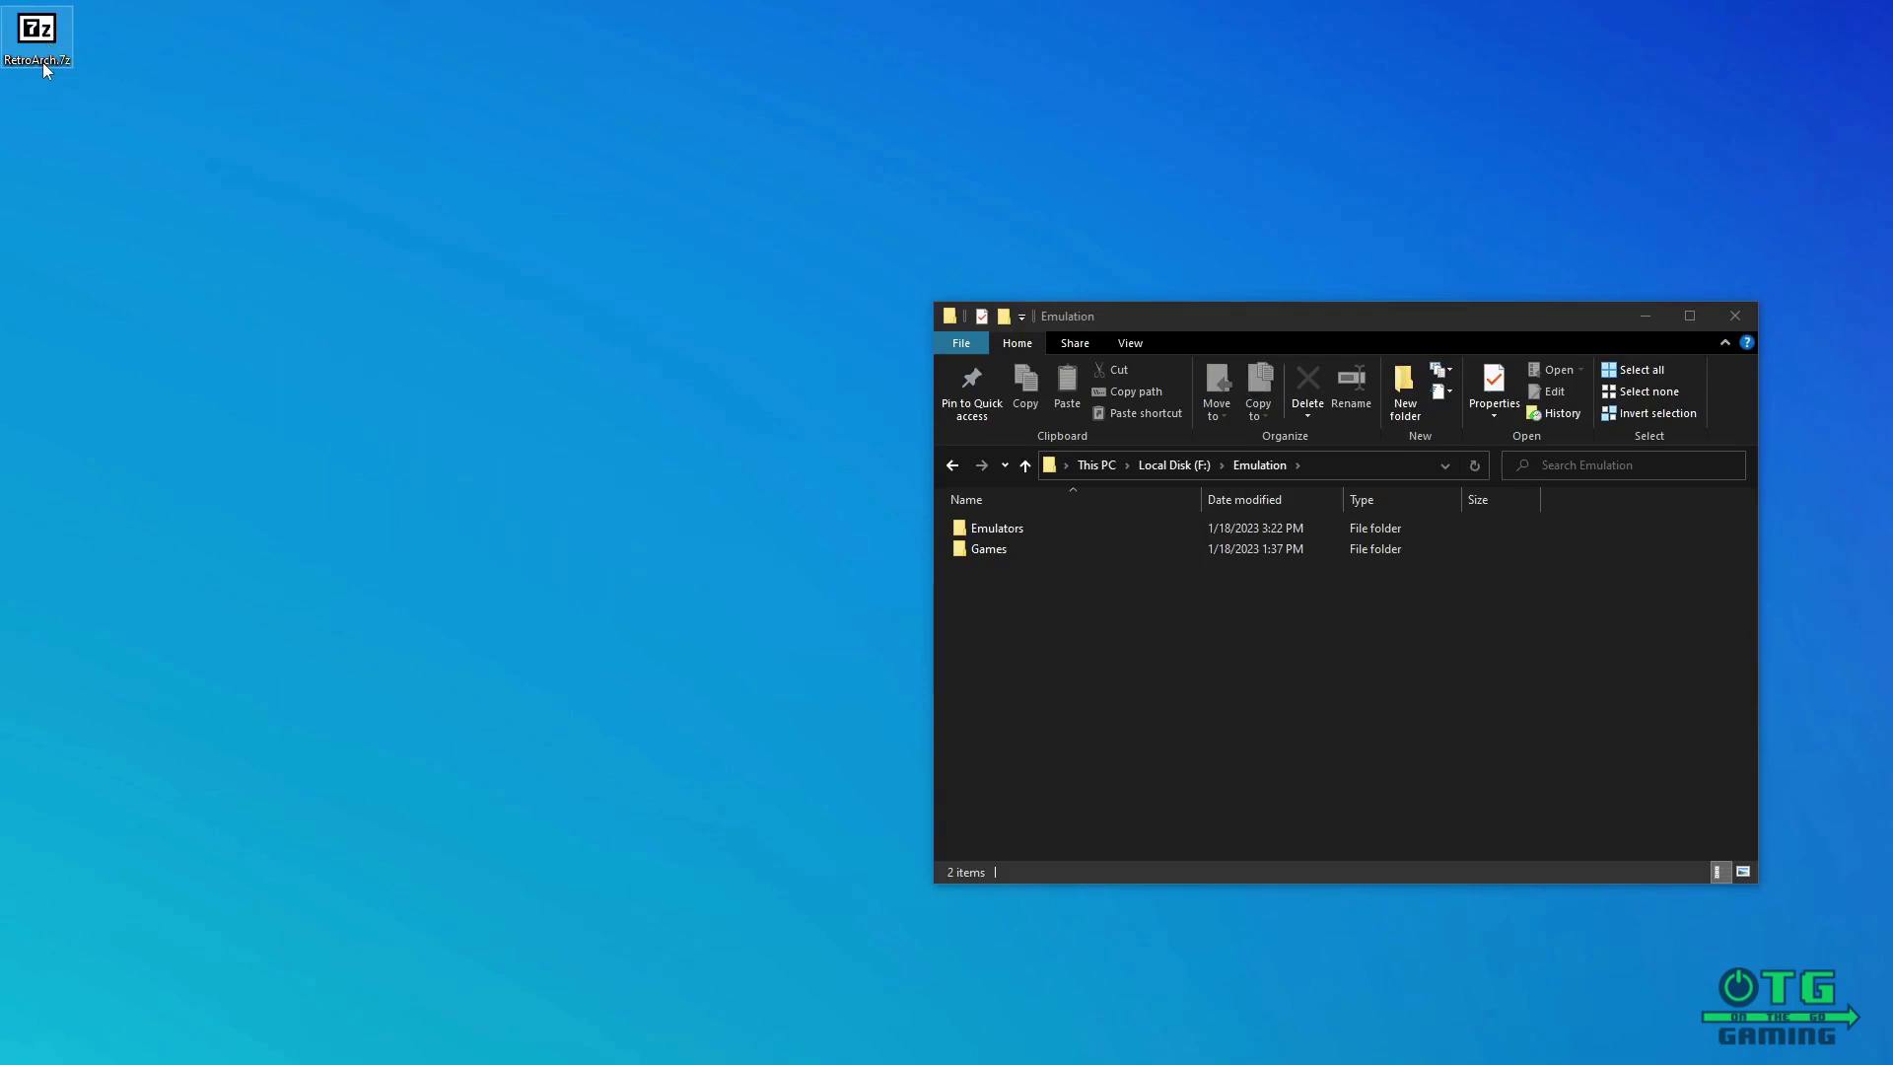
Step: Move the RetroArch.7z archive away from the desktop's corner and check the 7-Zip download page in the browser
drag(44, 62, 200, 145)
drag(469, 288, 471, 292)
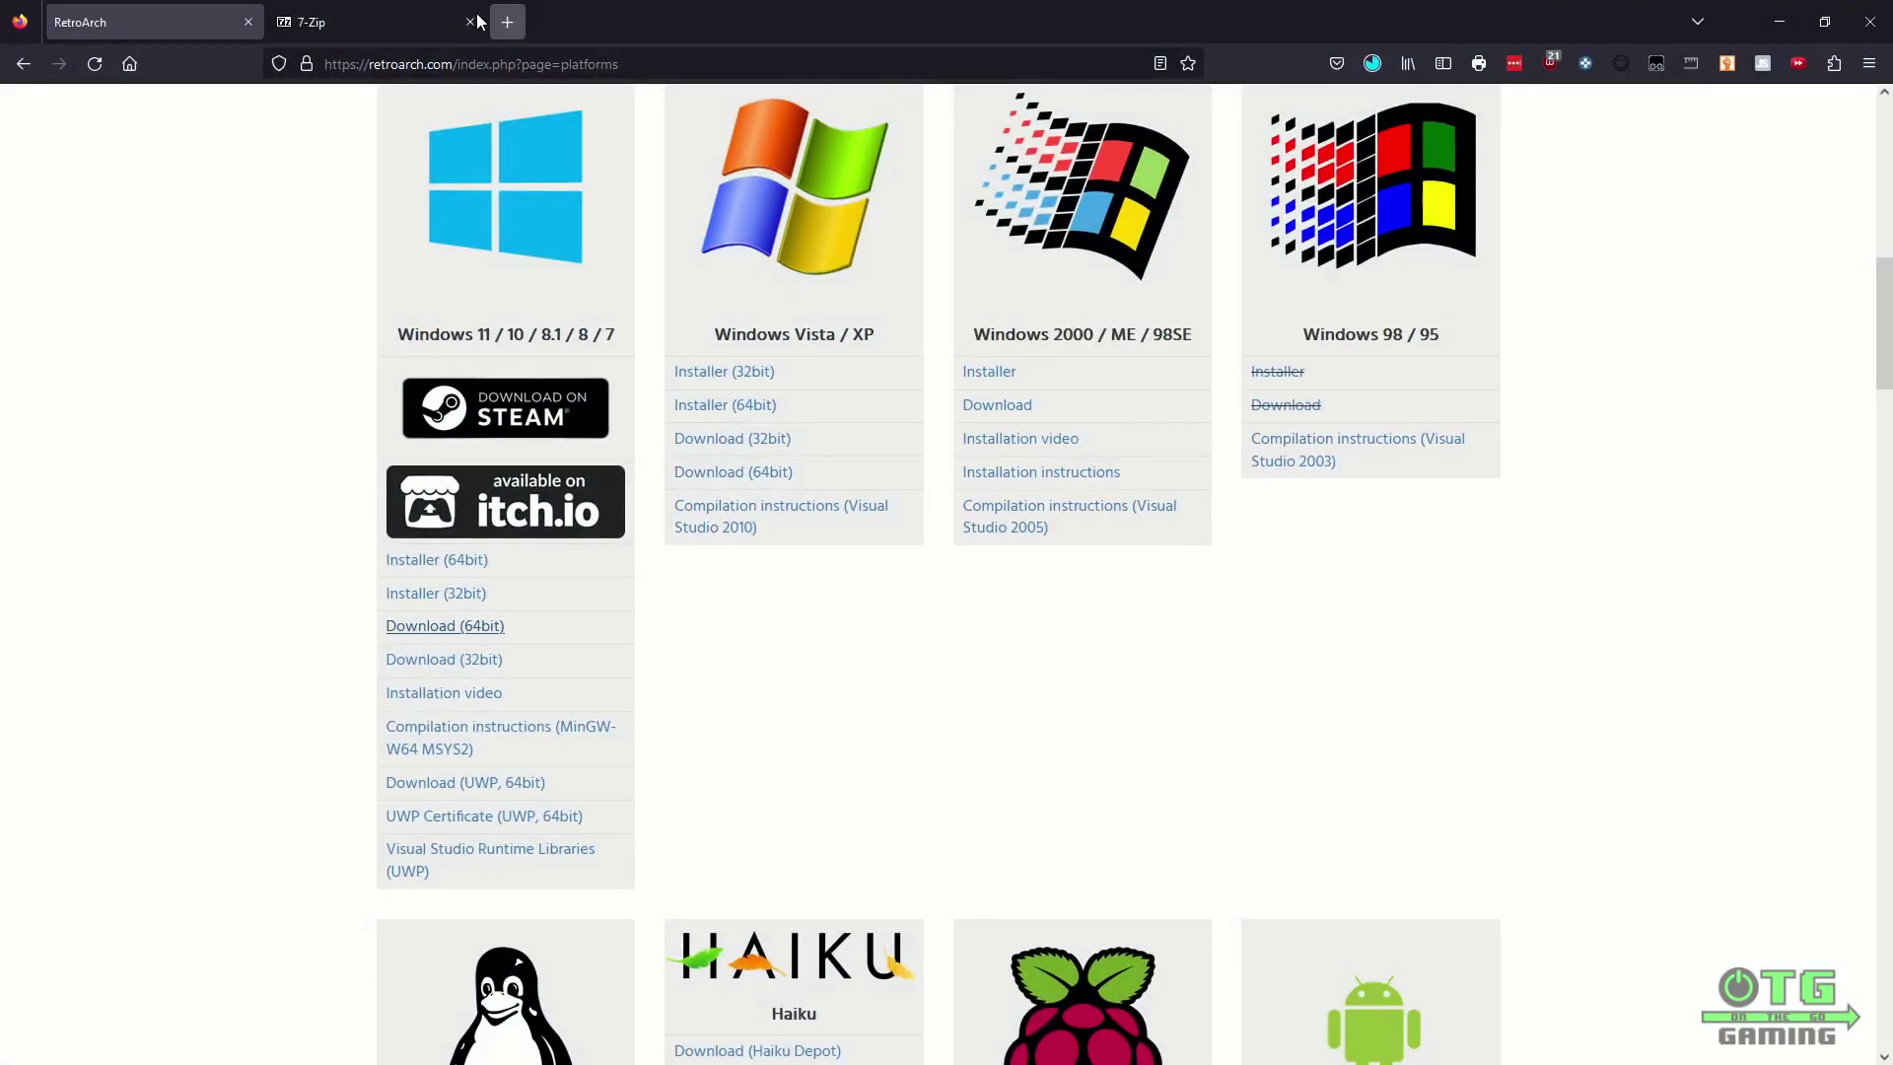
click(387, 30)
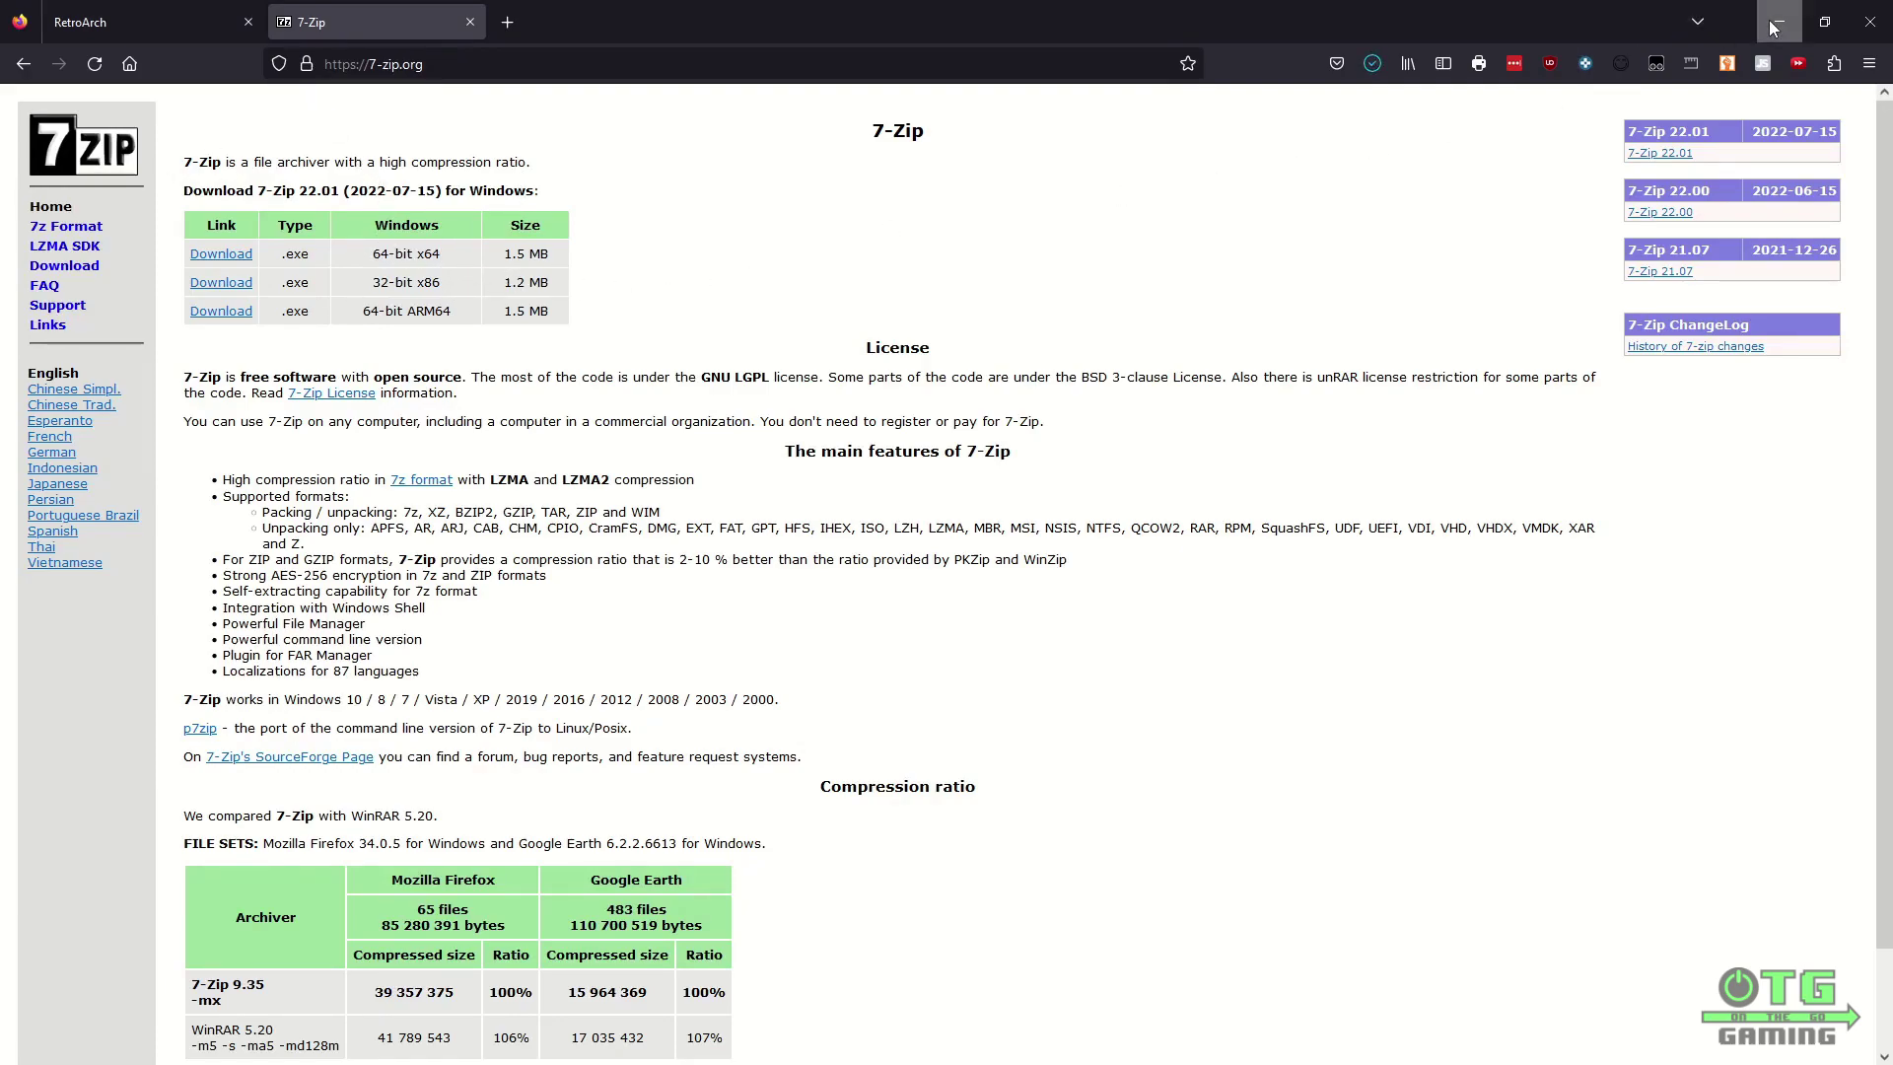
click(1780, 22)
Step: Open RetroArch.7z in 7-Zip and arrange its narrowed window side by side with the Emulation folder window
right_click(483, 318)
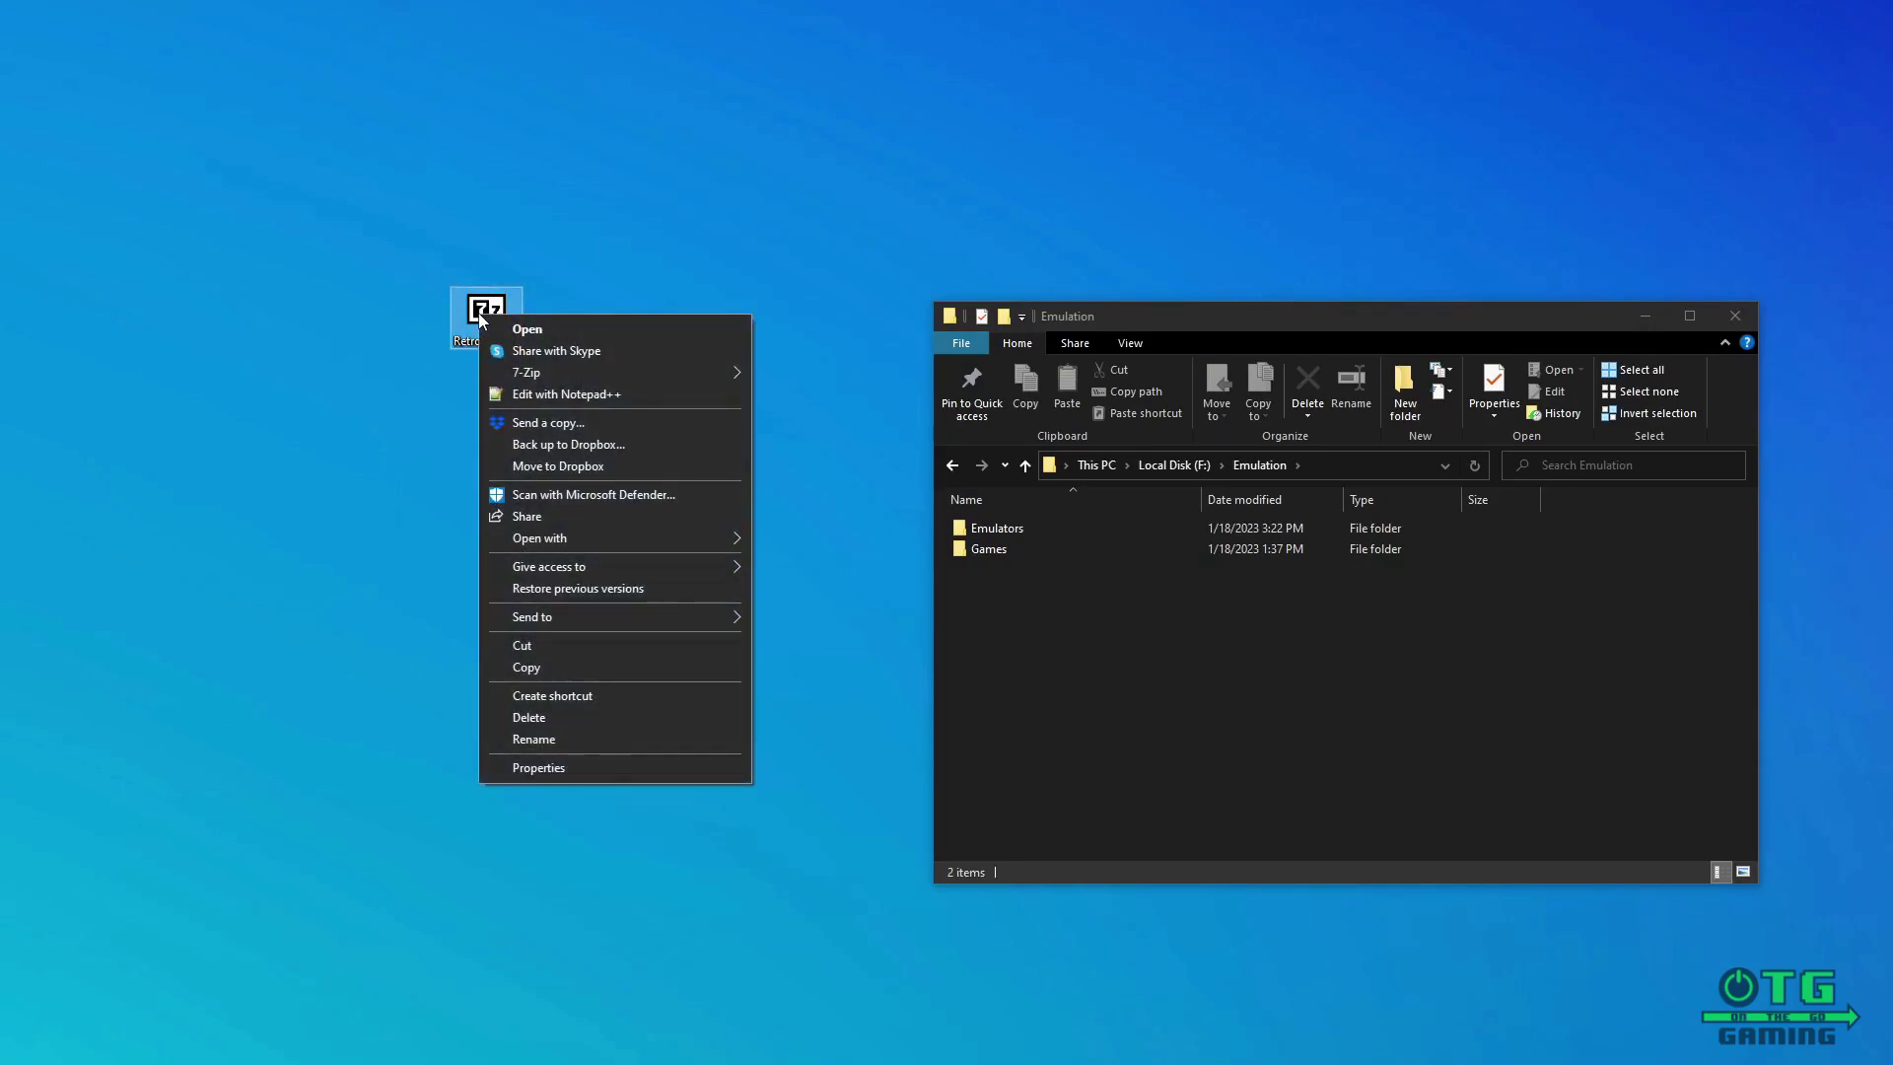
mouse_move(533, 373)
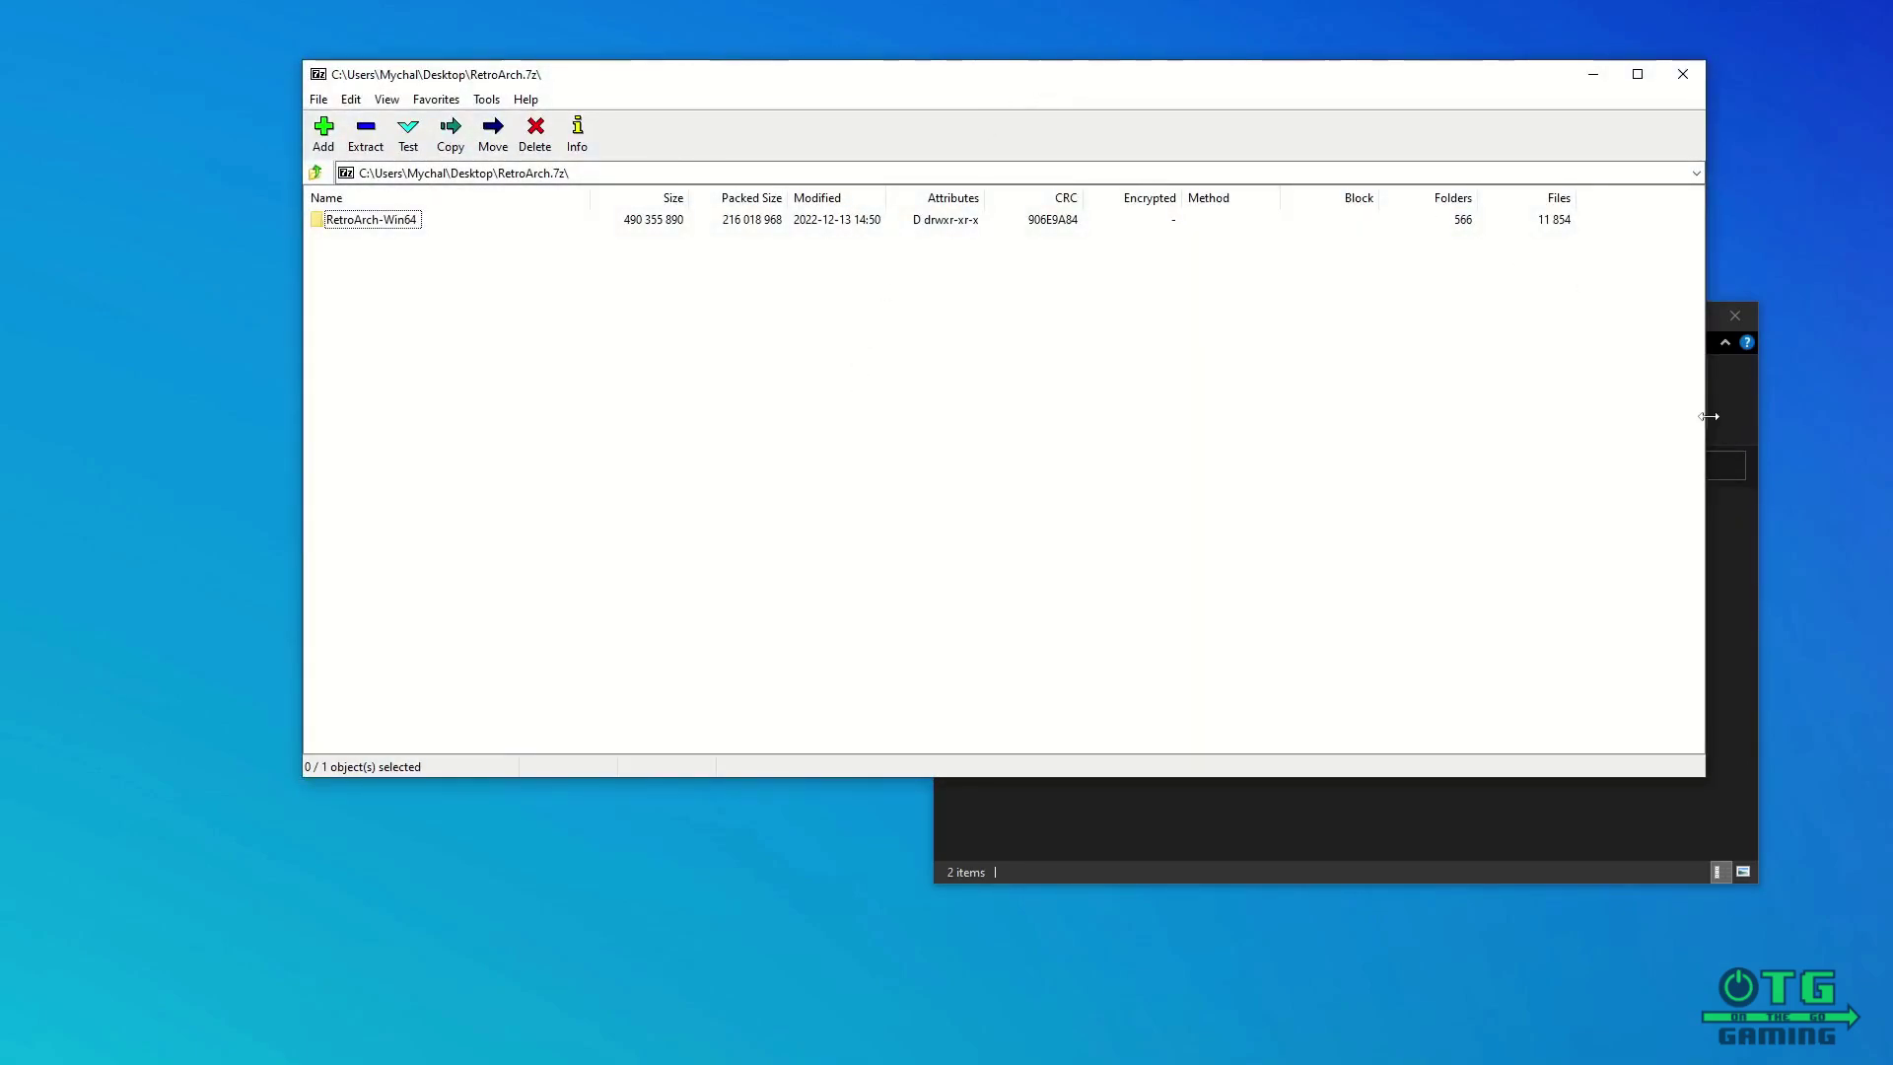
drag(1709, 416, 887, 422)
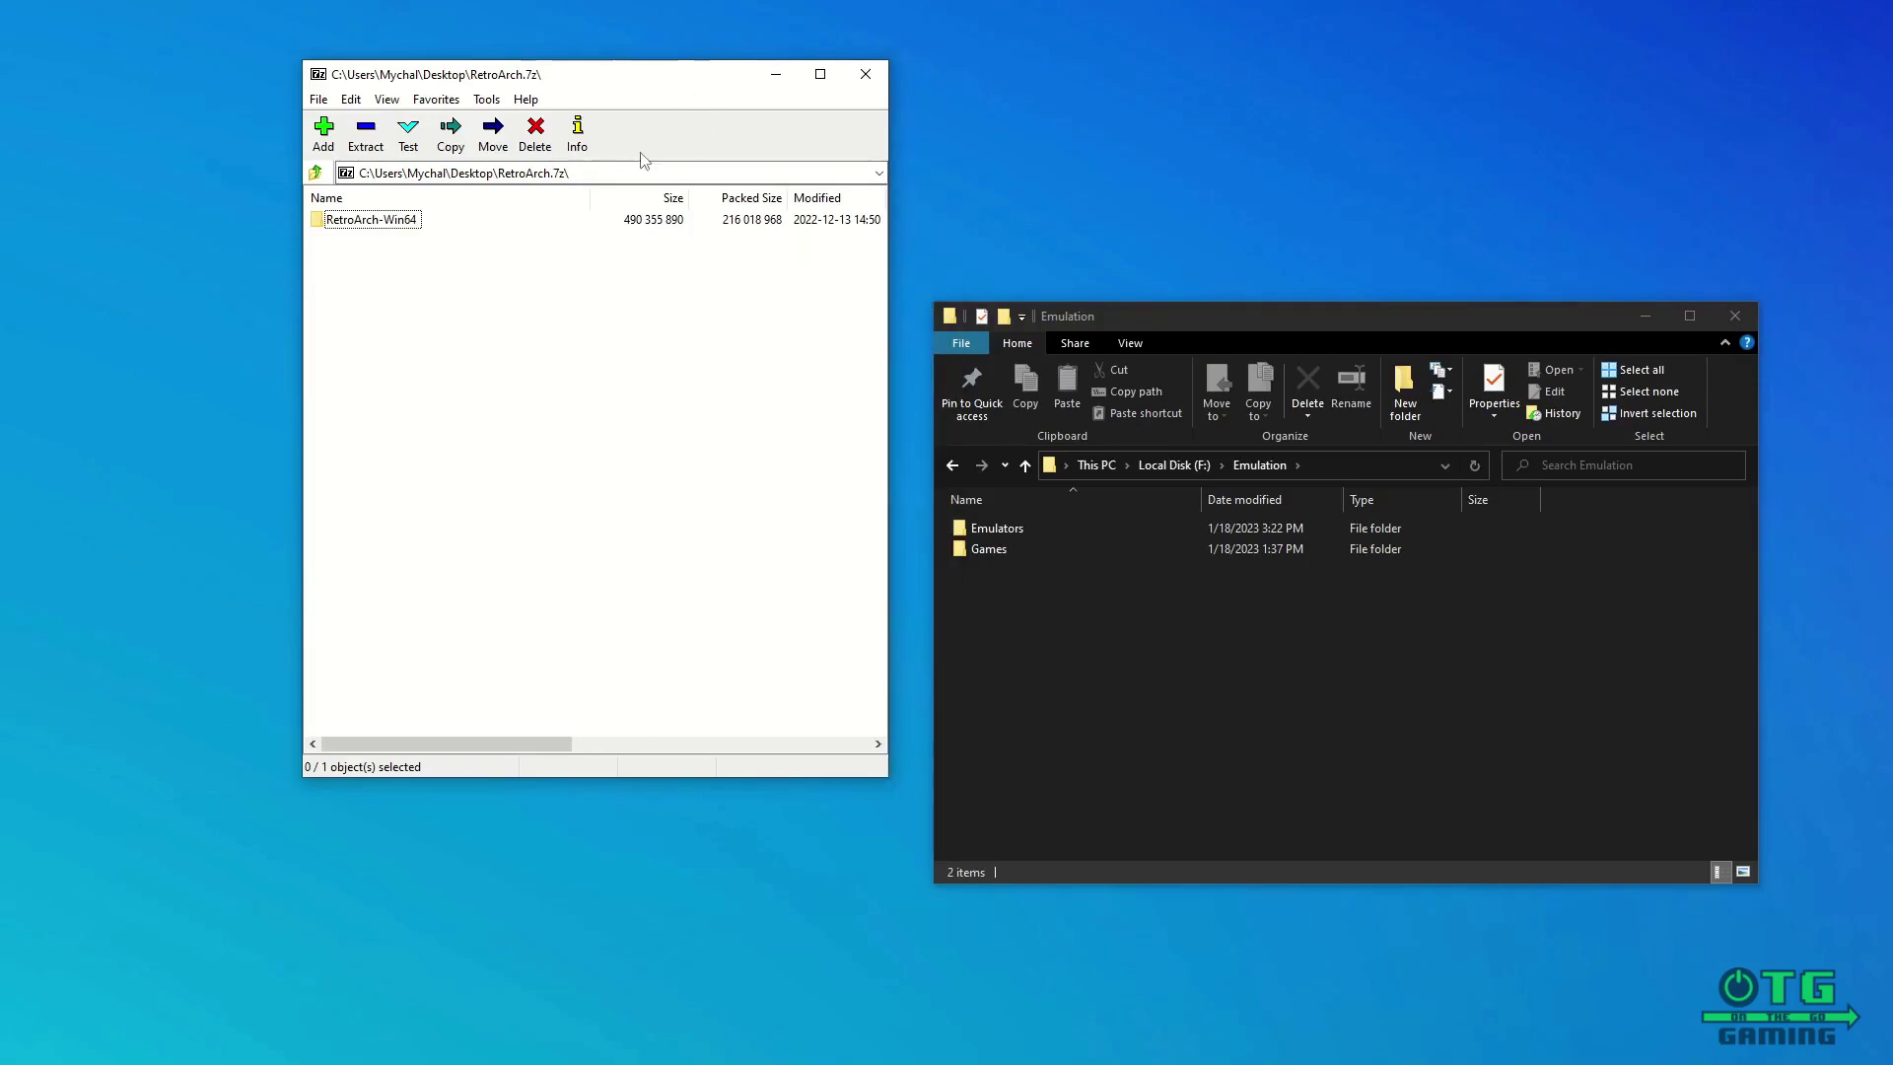
drag(676, 72, 620, 188)
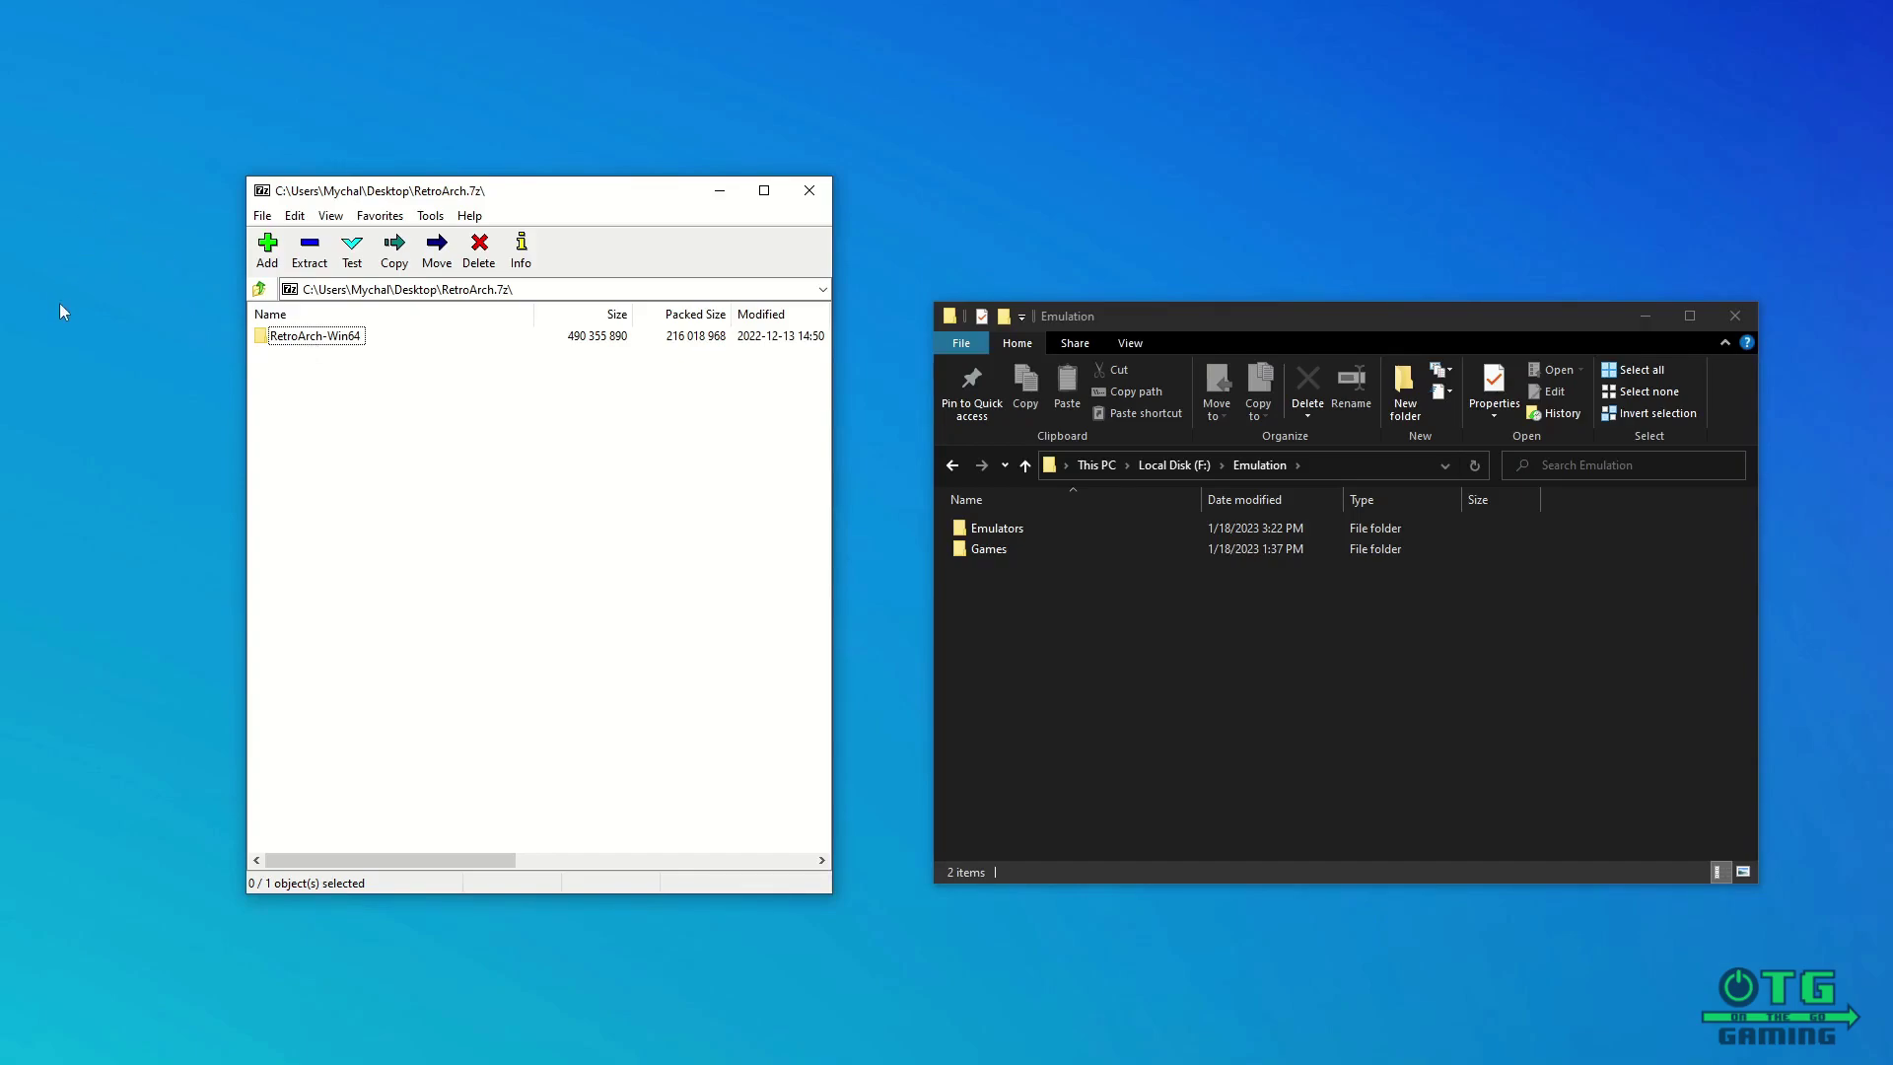
click(1240, 309)
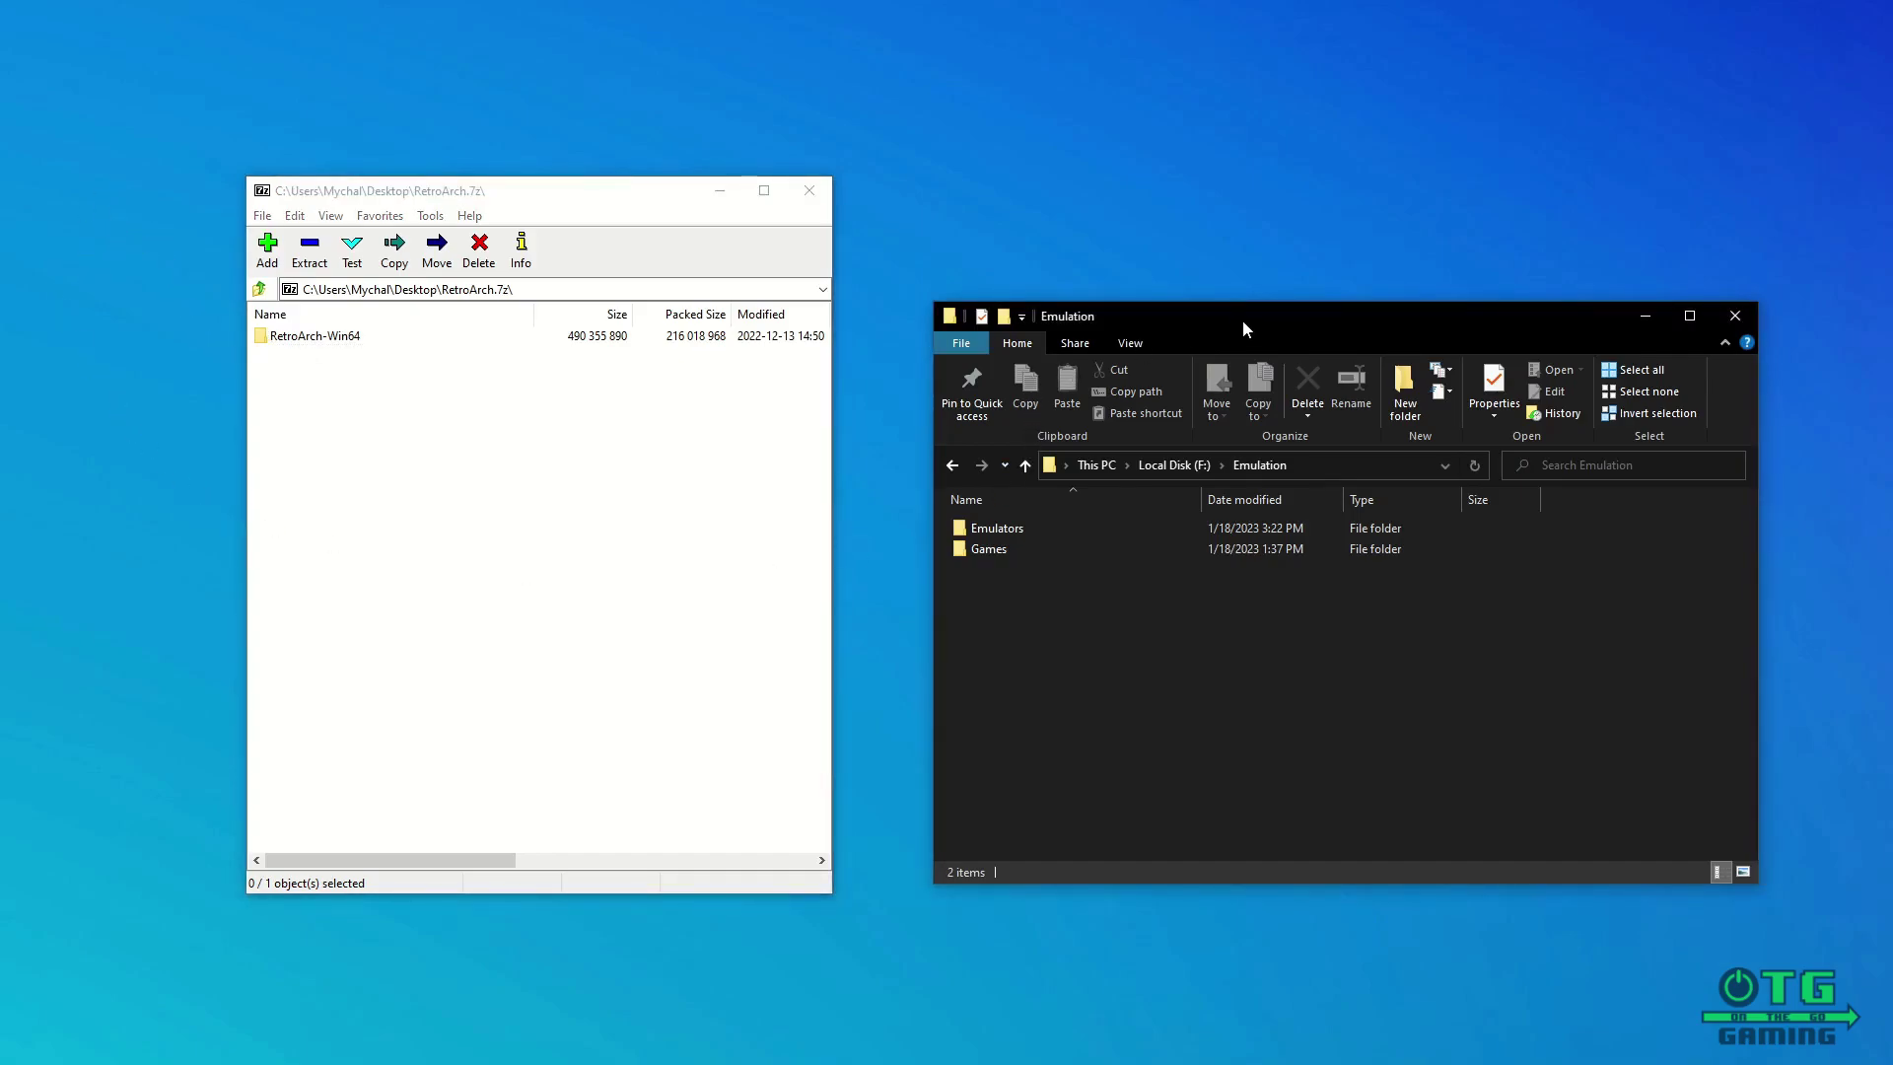
drag(1242, 320, 1169, 203)
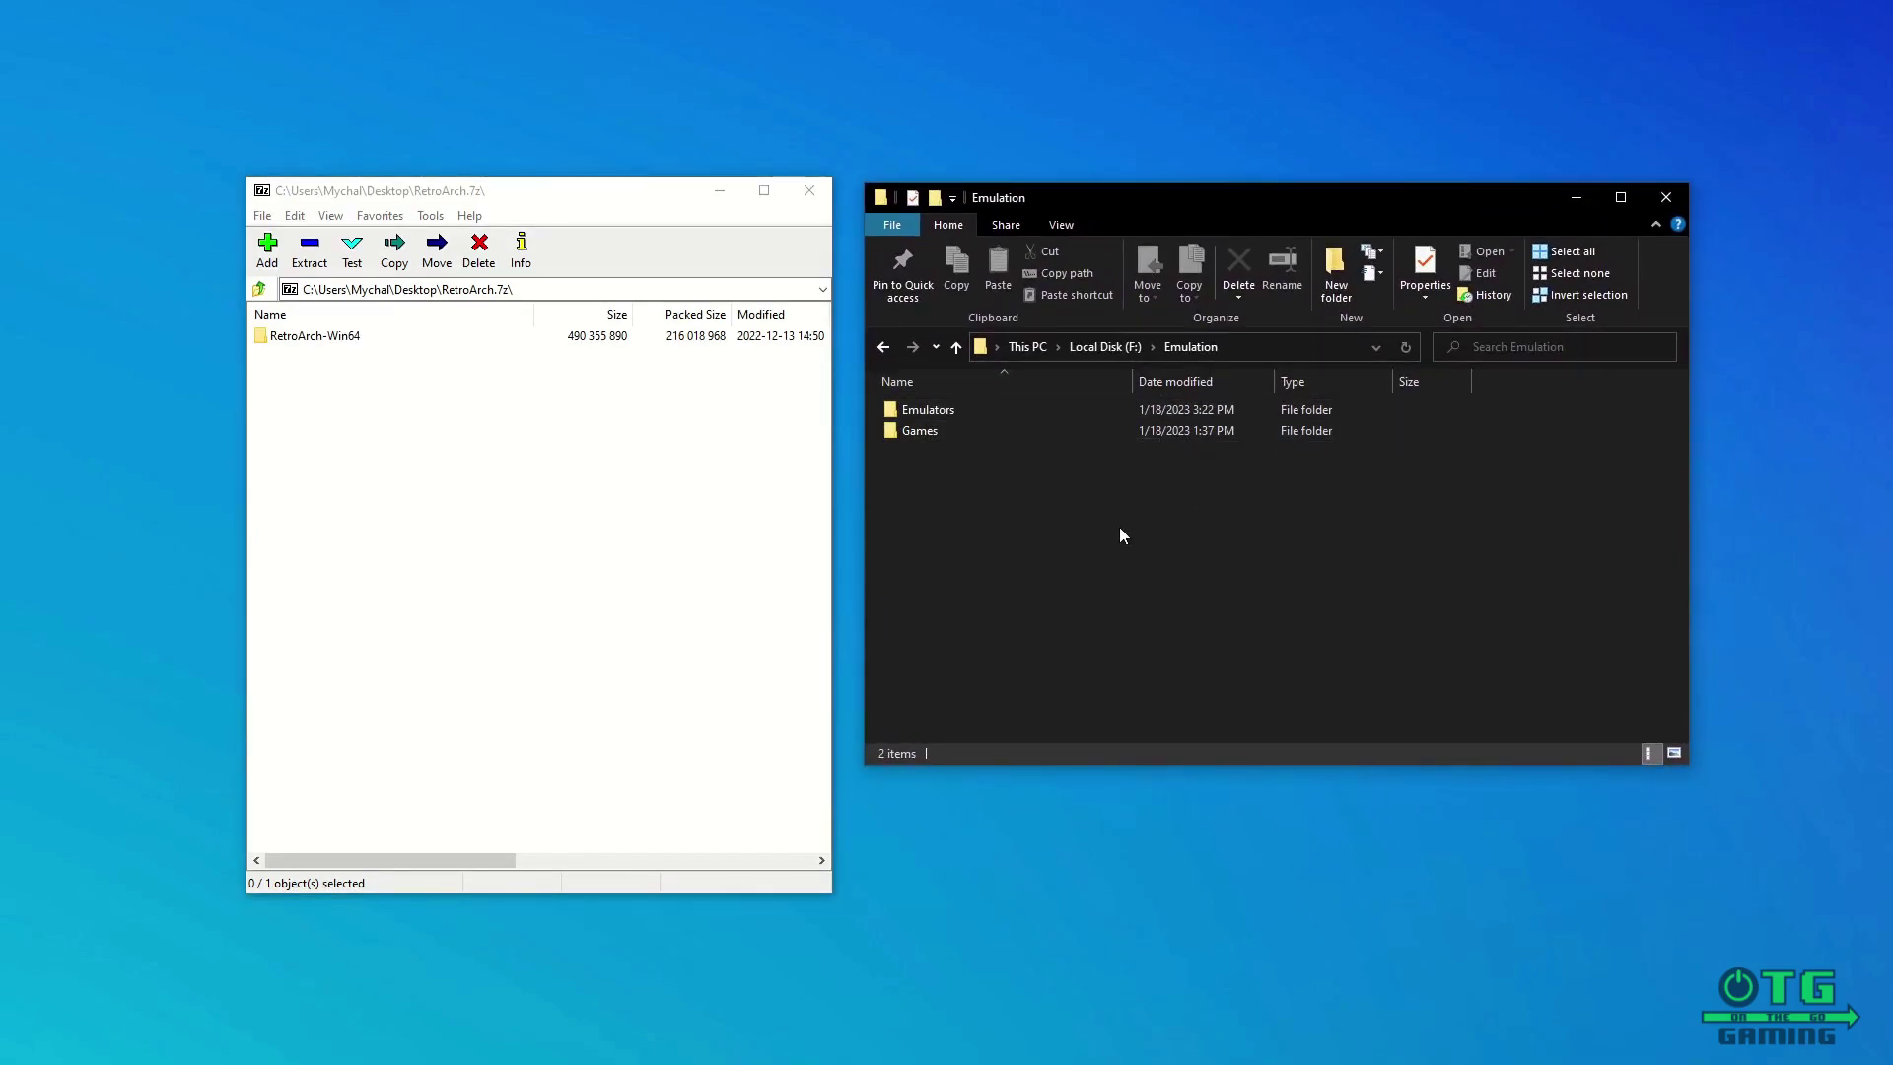
Step: Look through the game files in the Genesis subfolder of Games and return to the Emulation folder
double_click(919, 431)
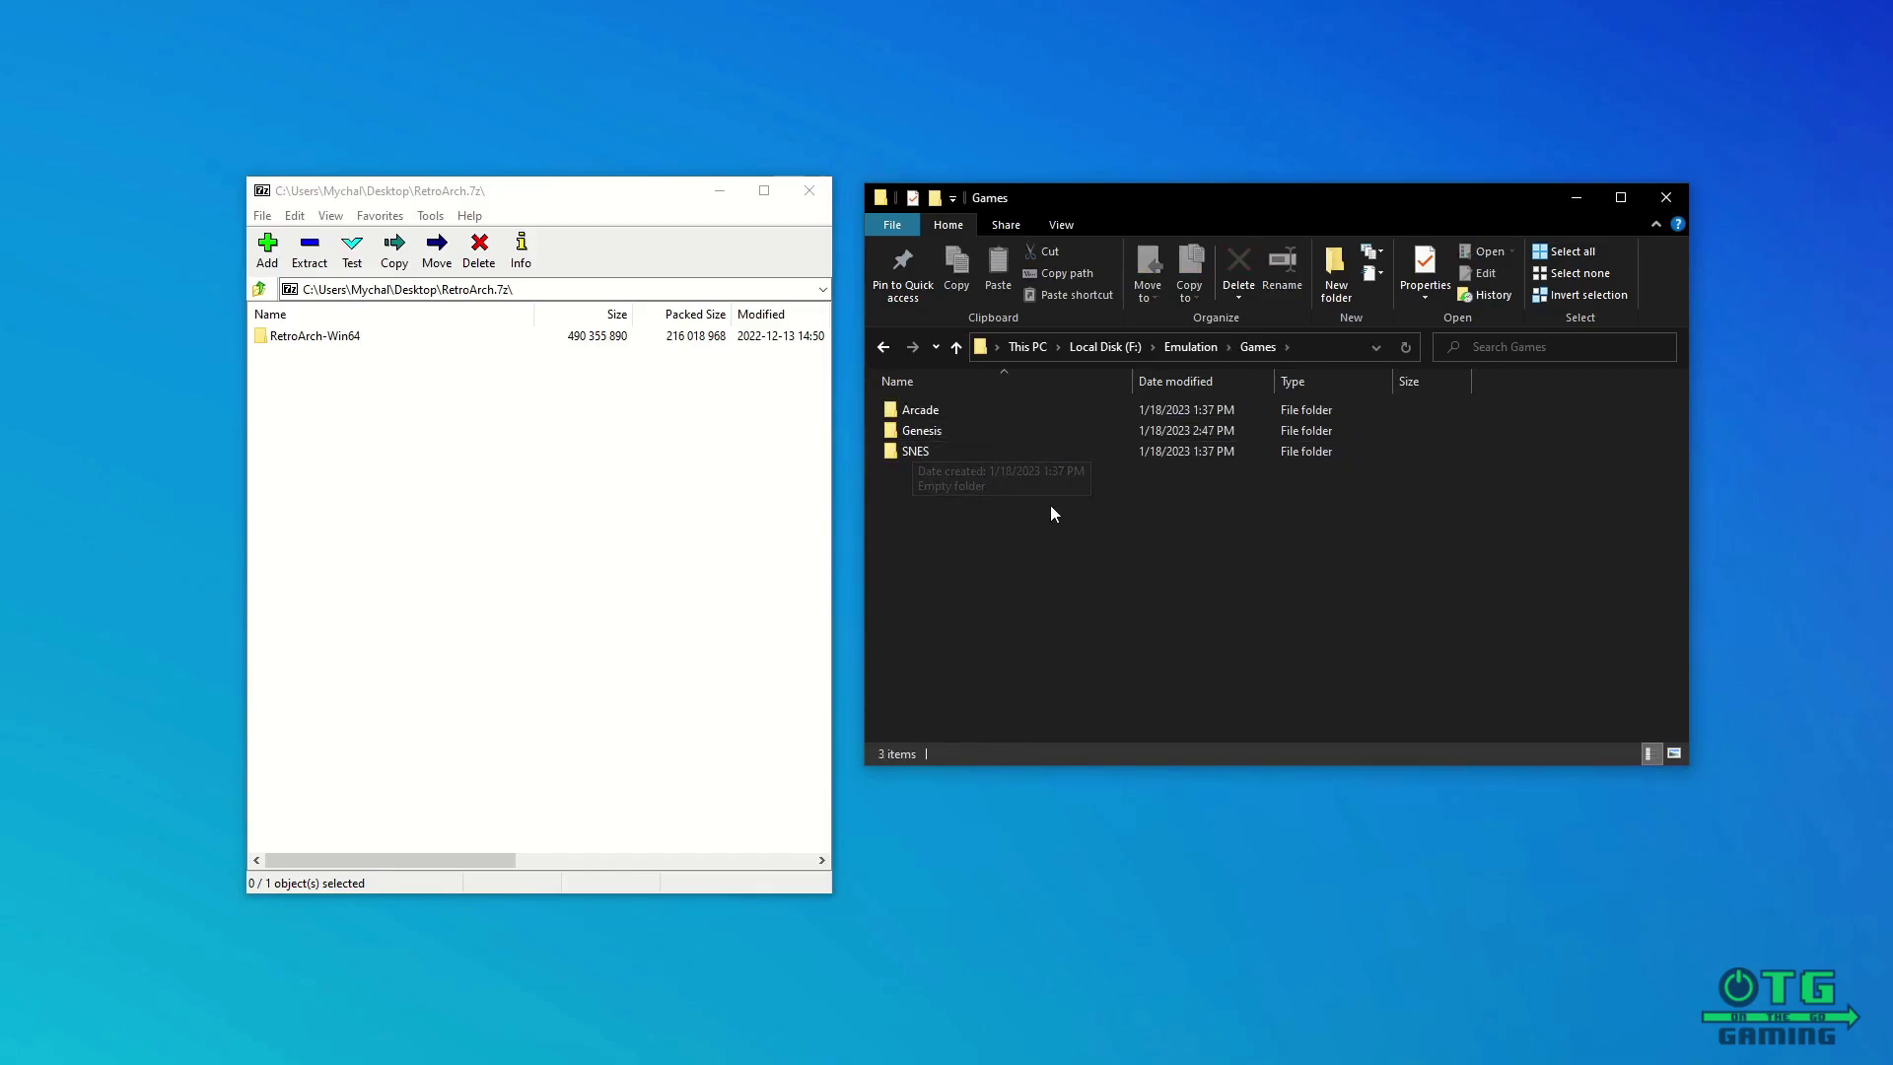
double_click(939, 441)
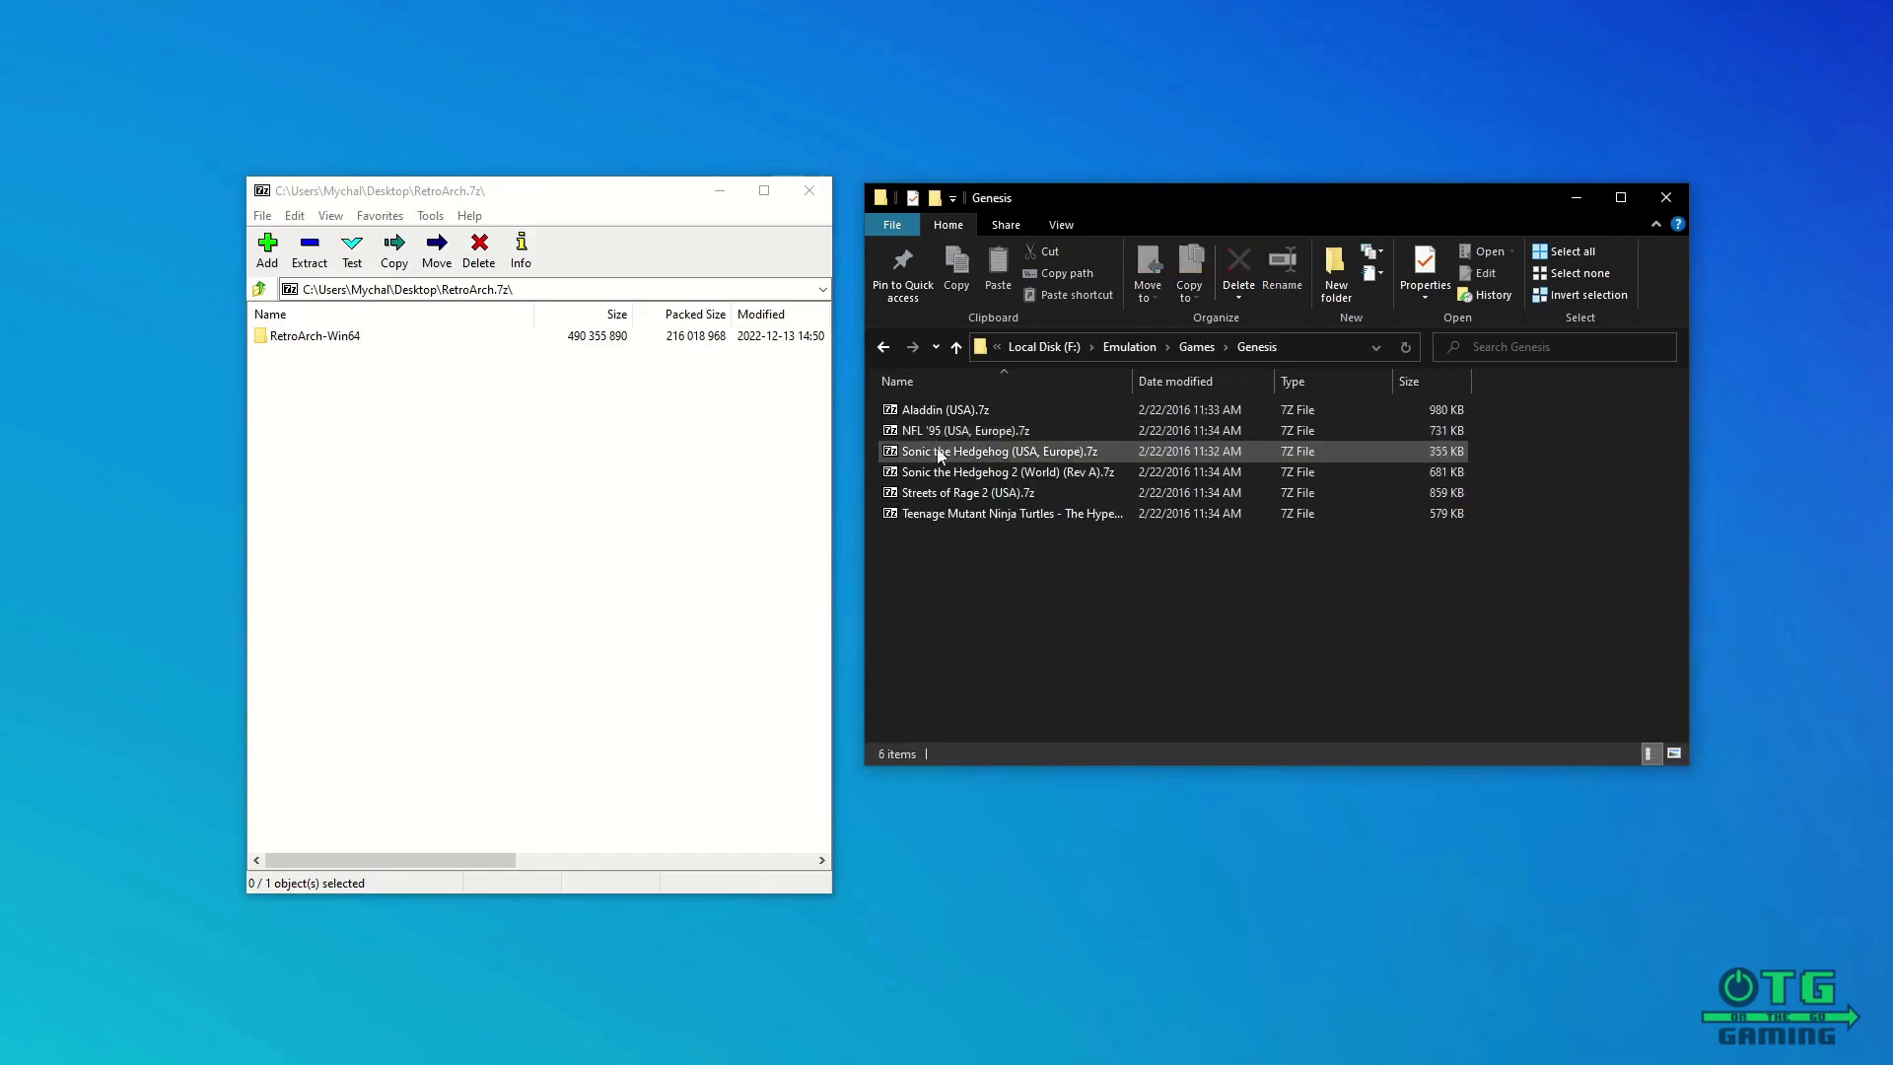
double_click(884, 349)
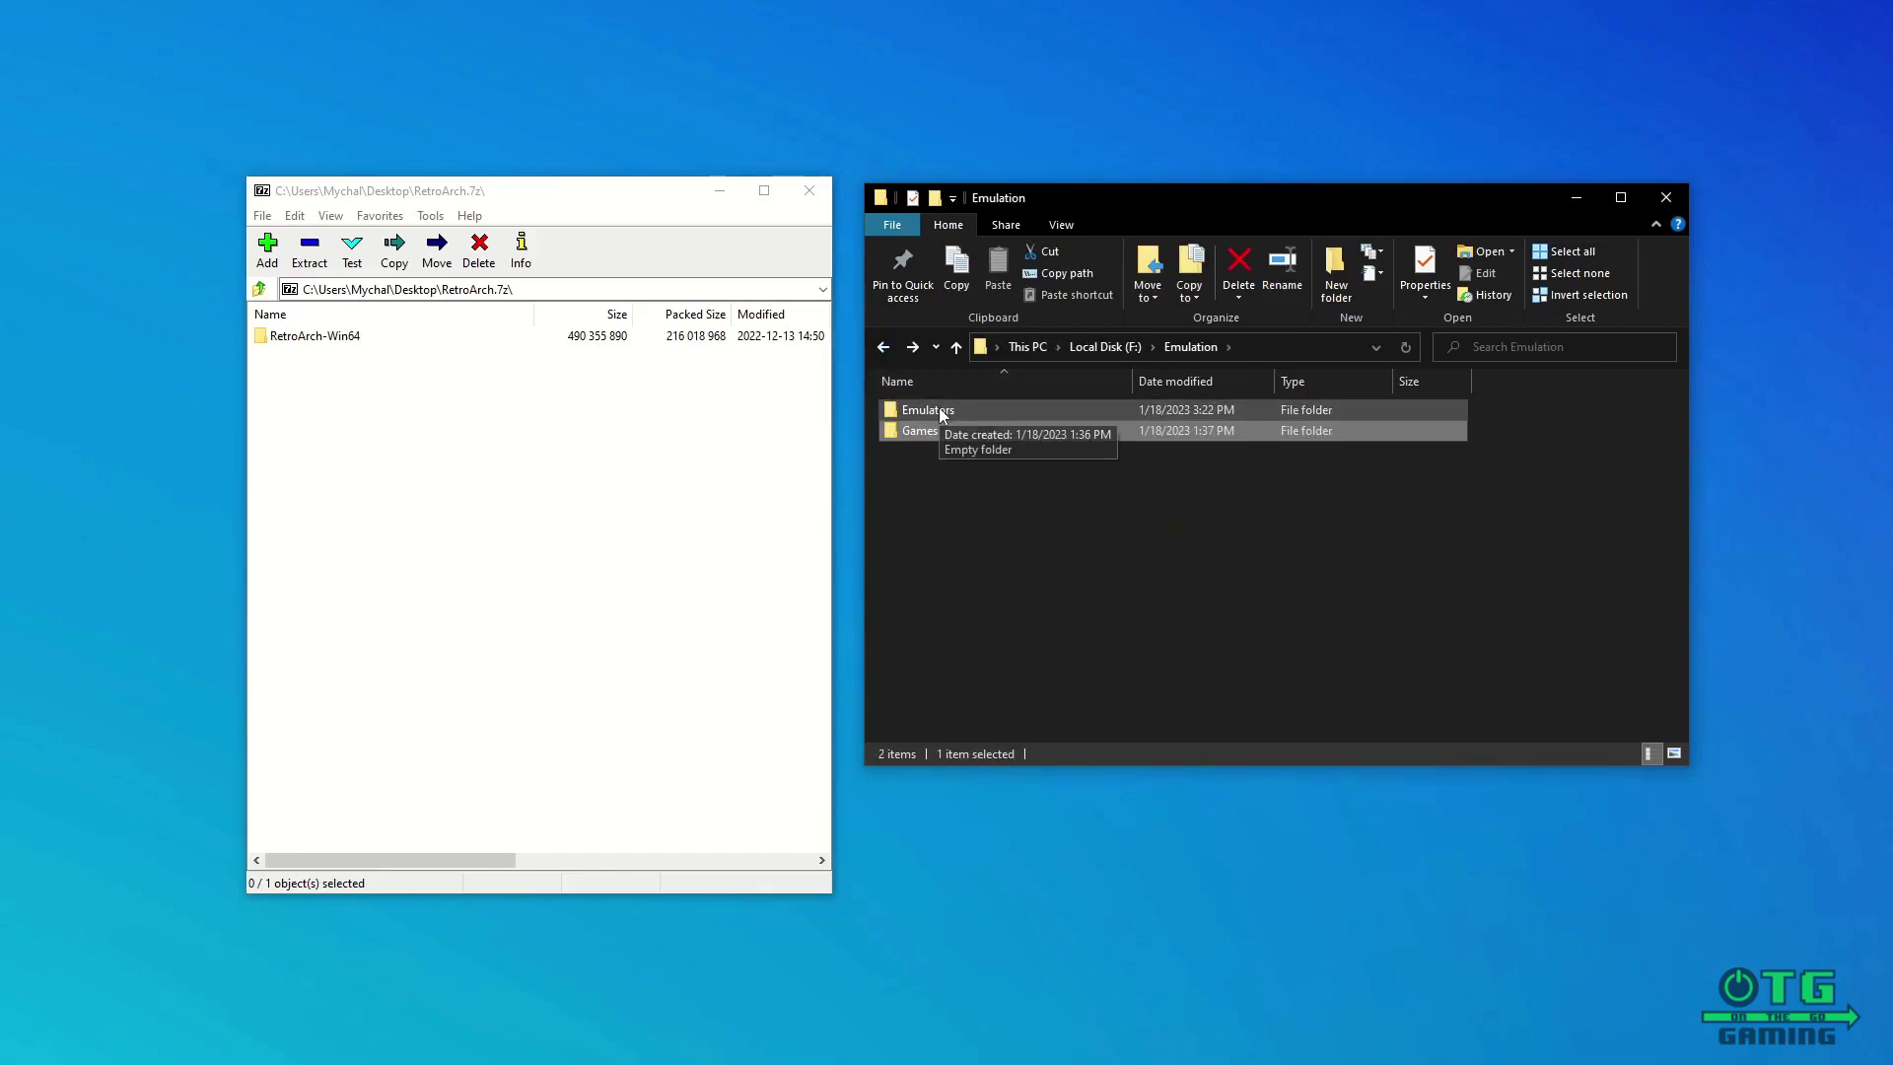
Step: Extract the RetroArch-Win64 folder from the archive into the Emulators folder
double_click(938, 406)
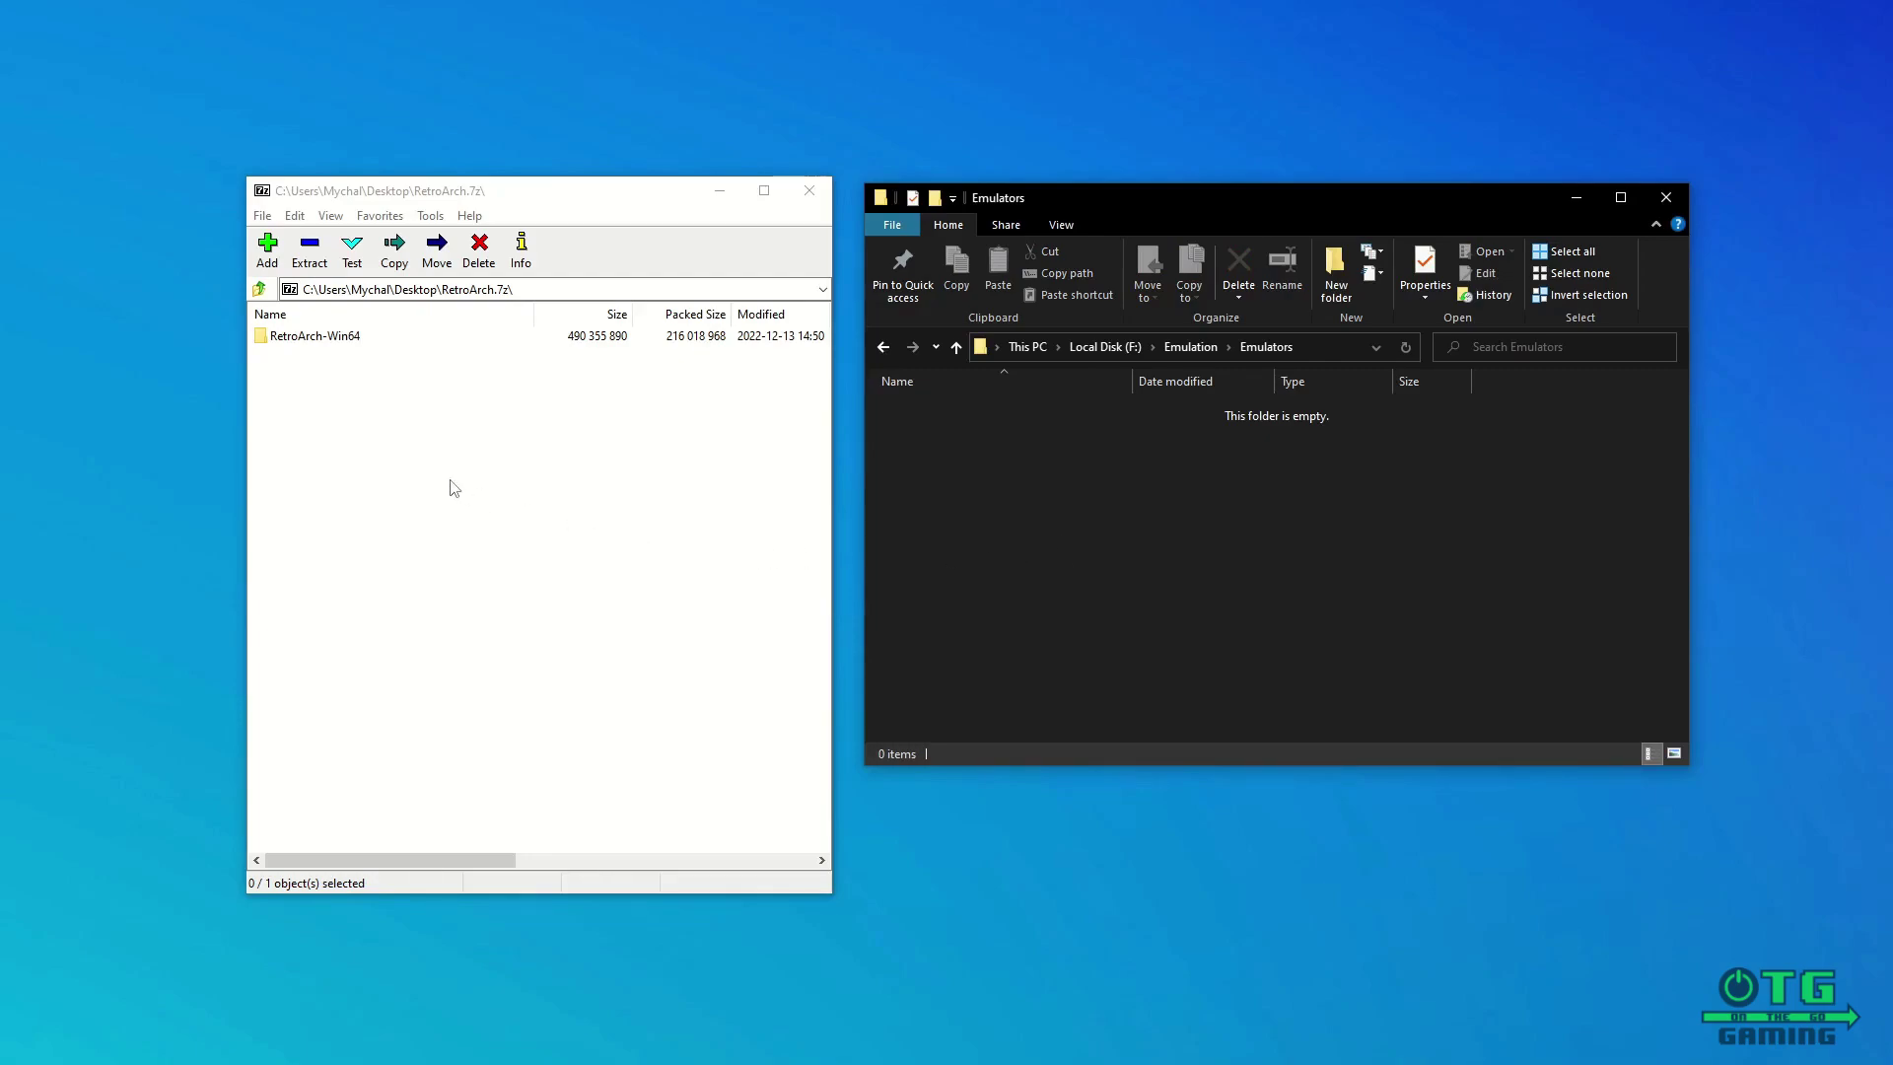
click(296, 336)
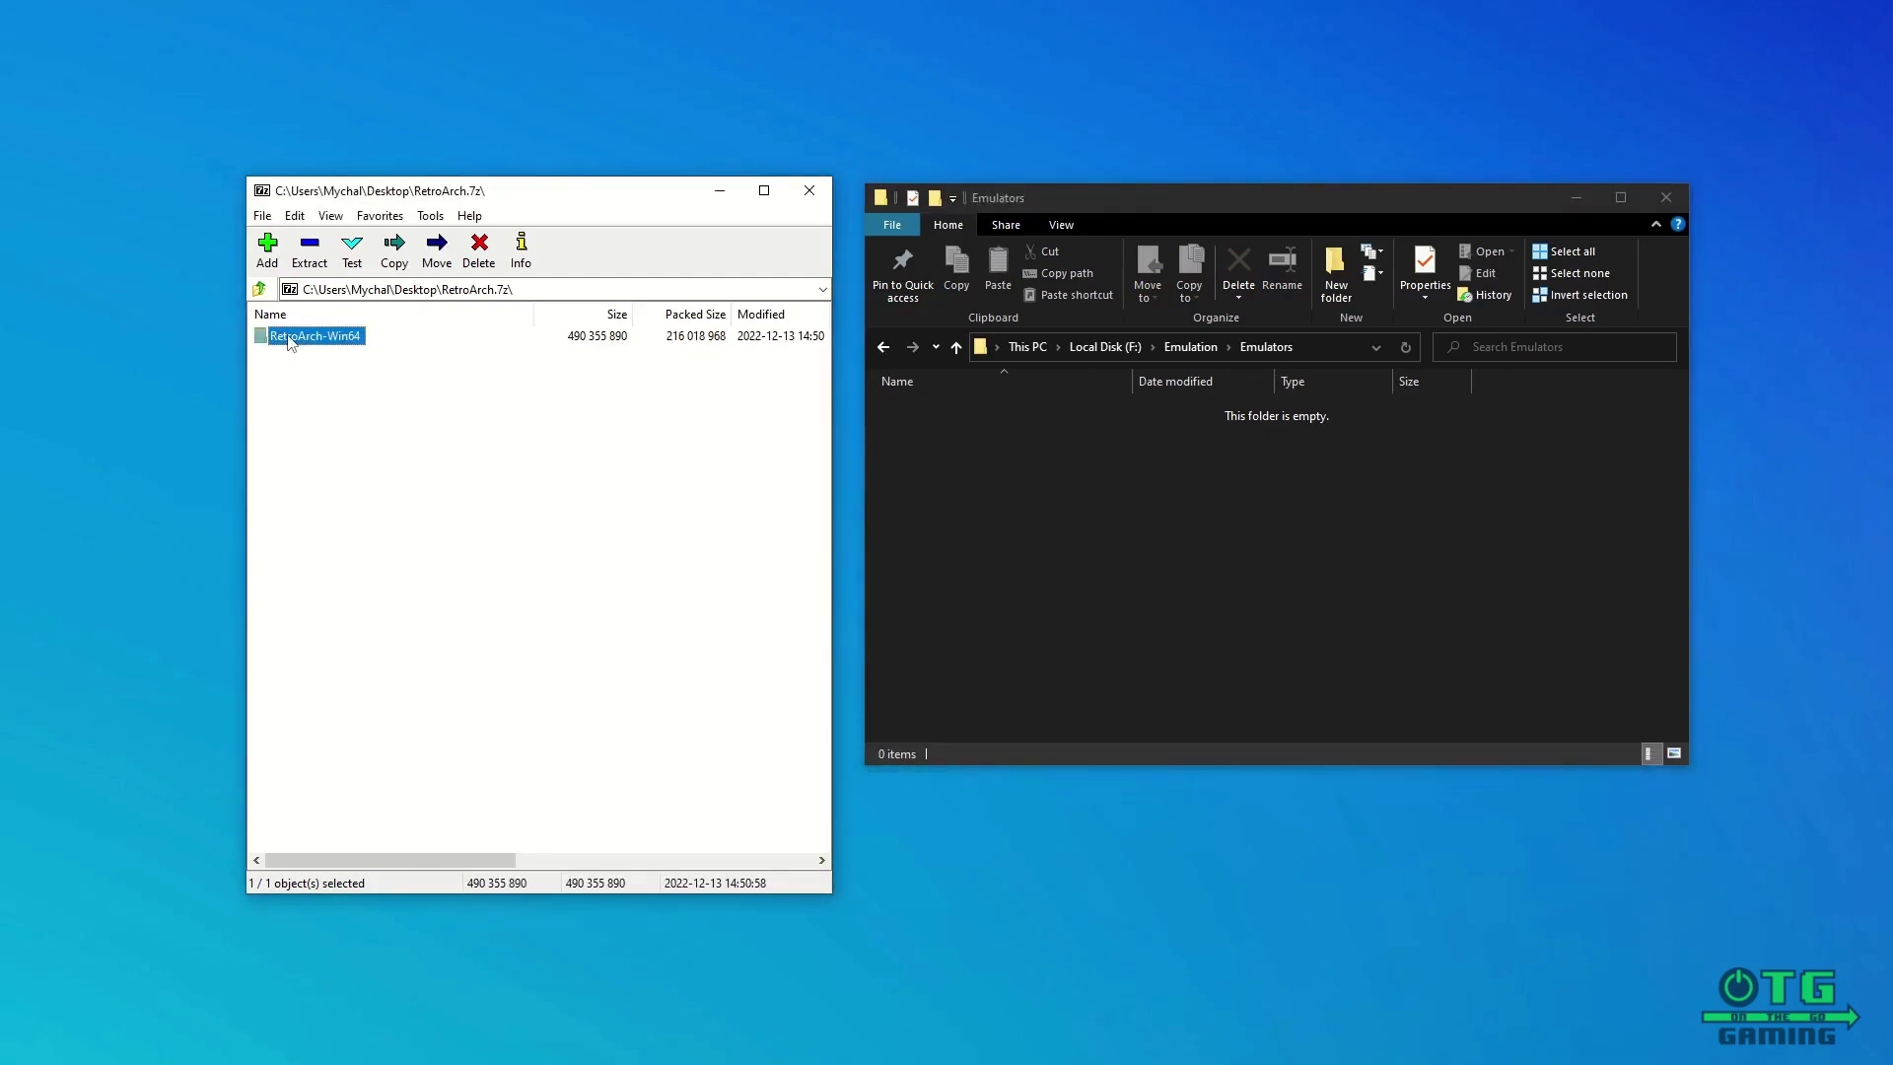
drag(288, 339, 854, 508)
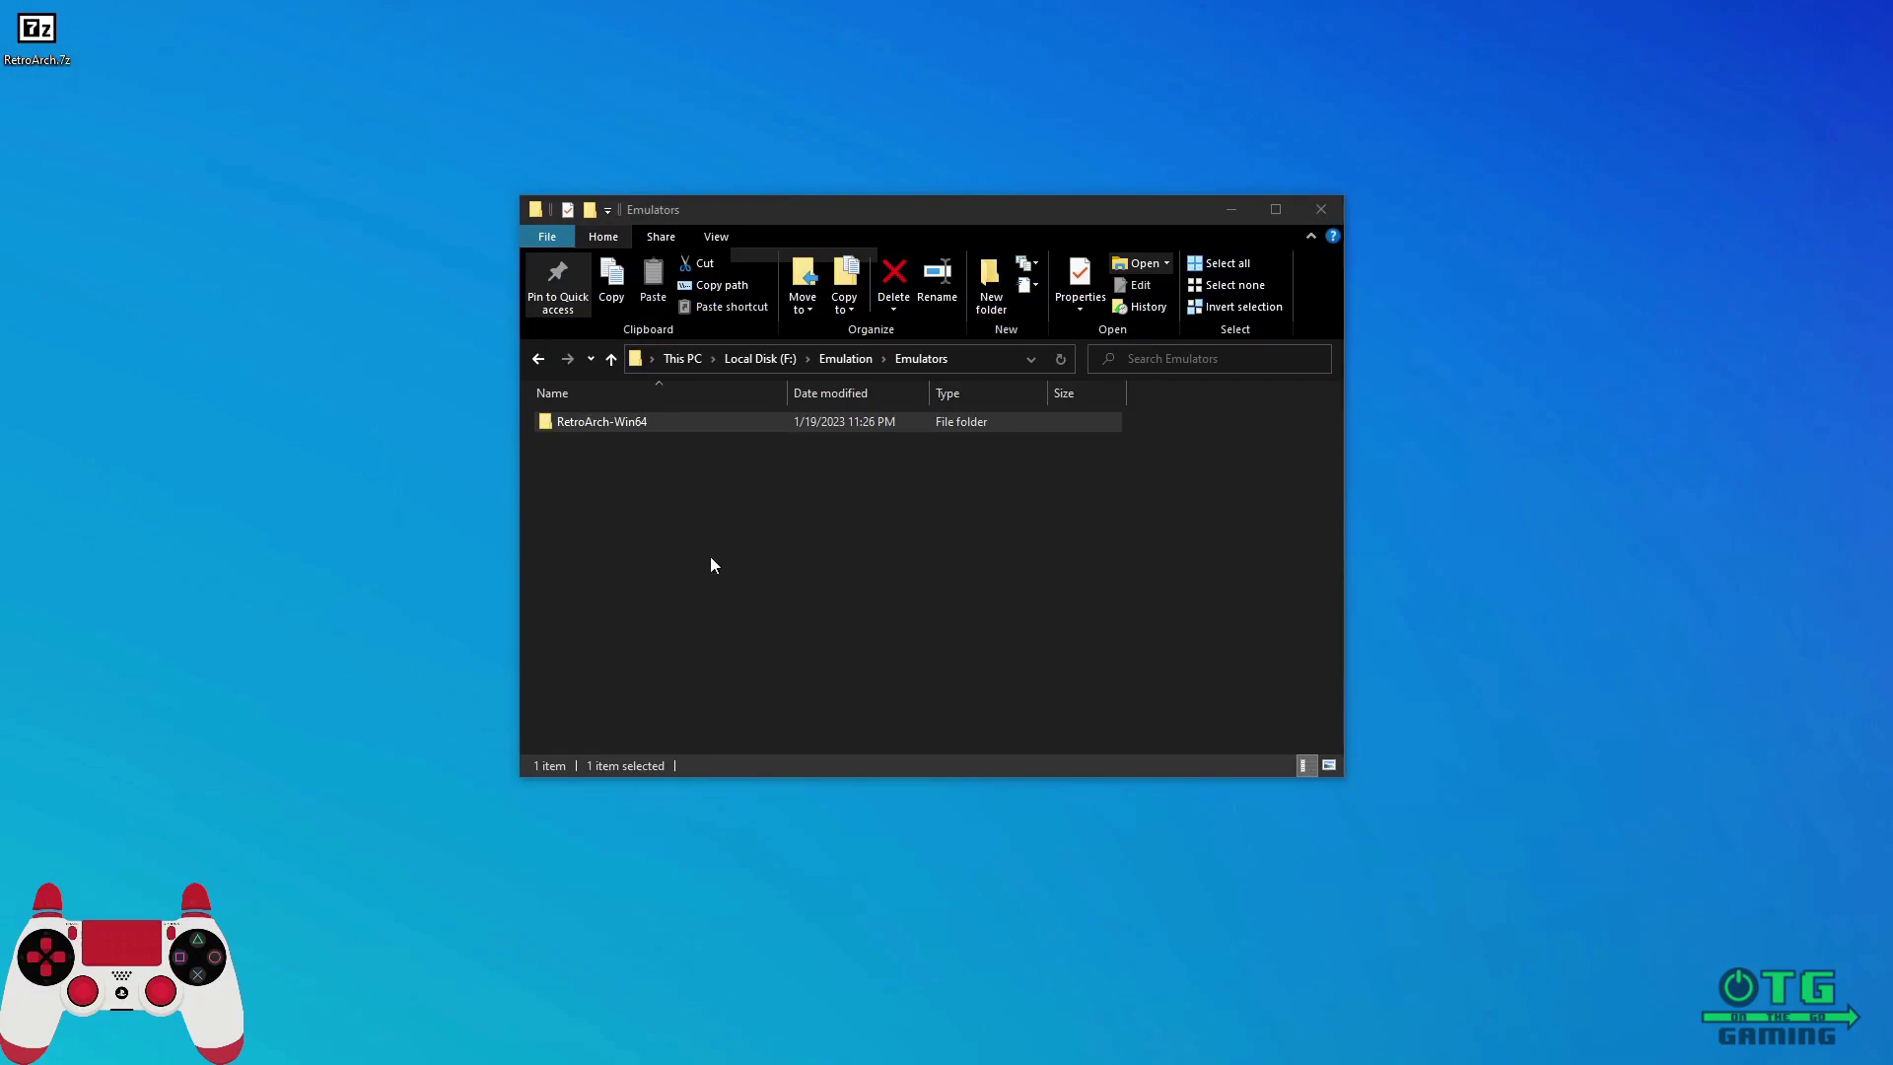
Step: Launch retroarch.exe from the extracted RetroArch-Win64 folder and switch RetroArch to full screen
double_click(606, 426)
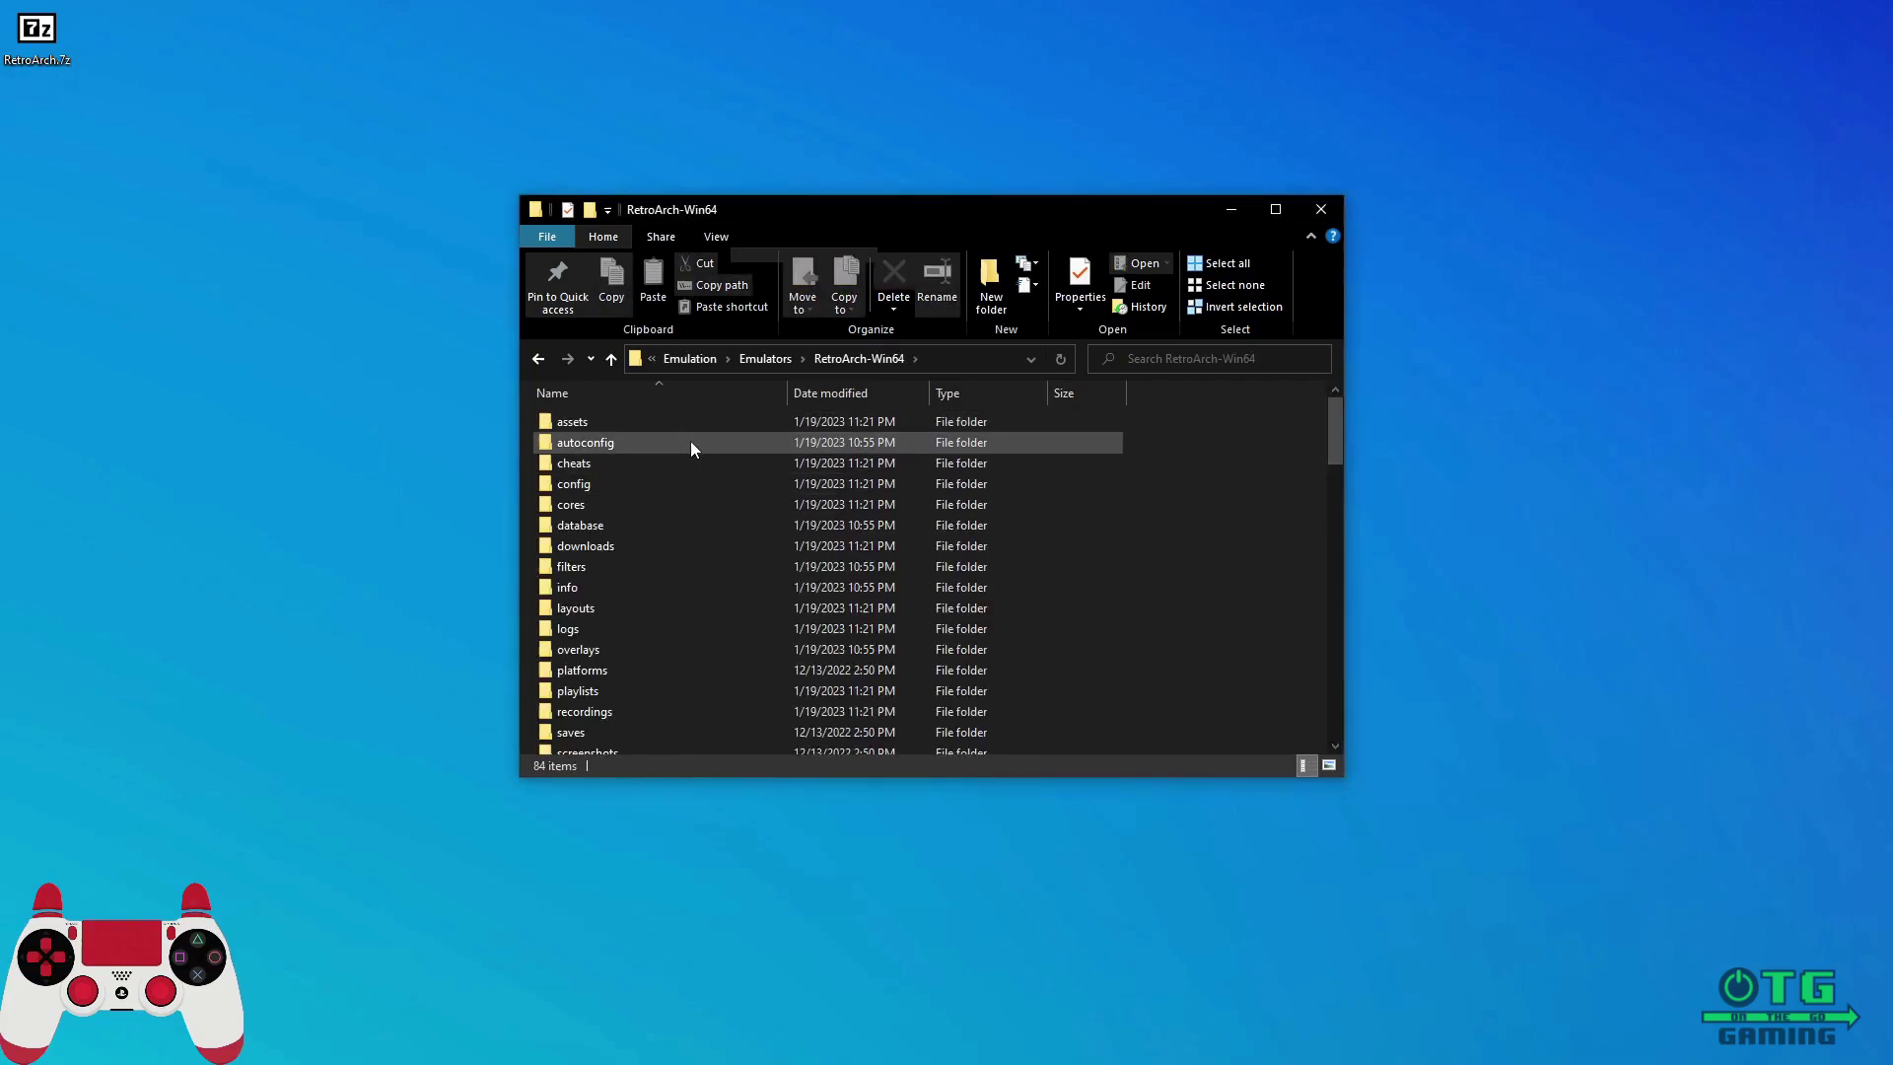
scroll(690, 449, down, 20)
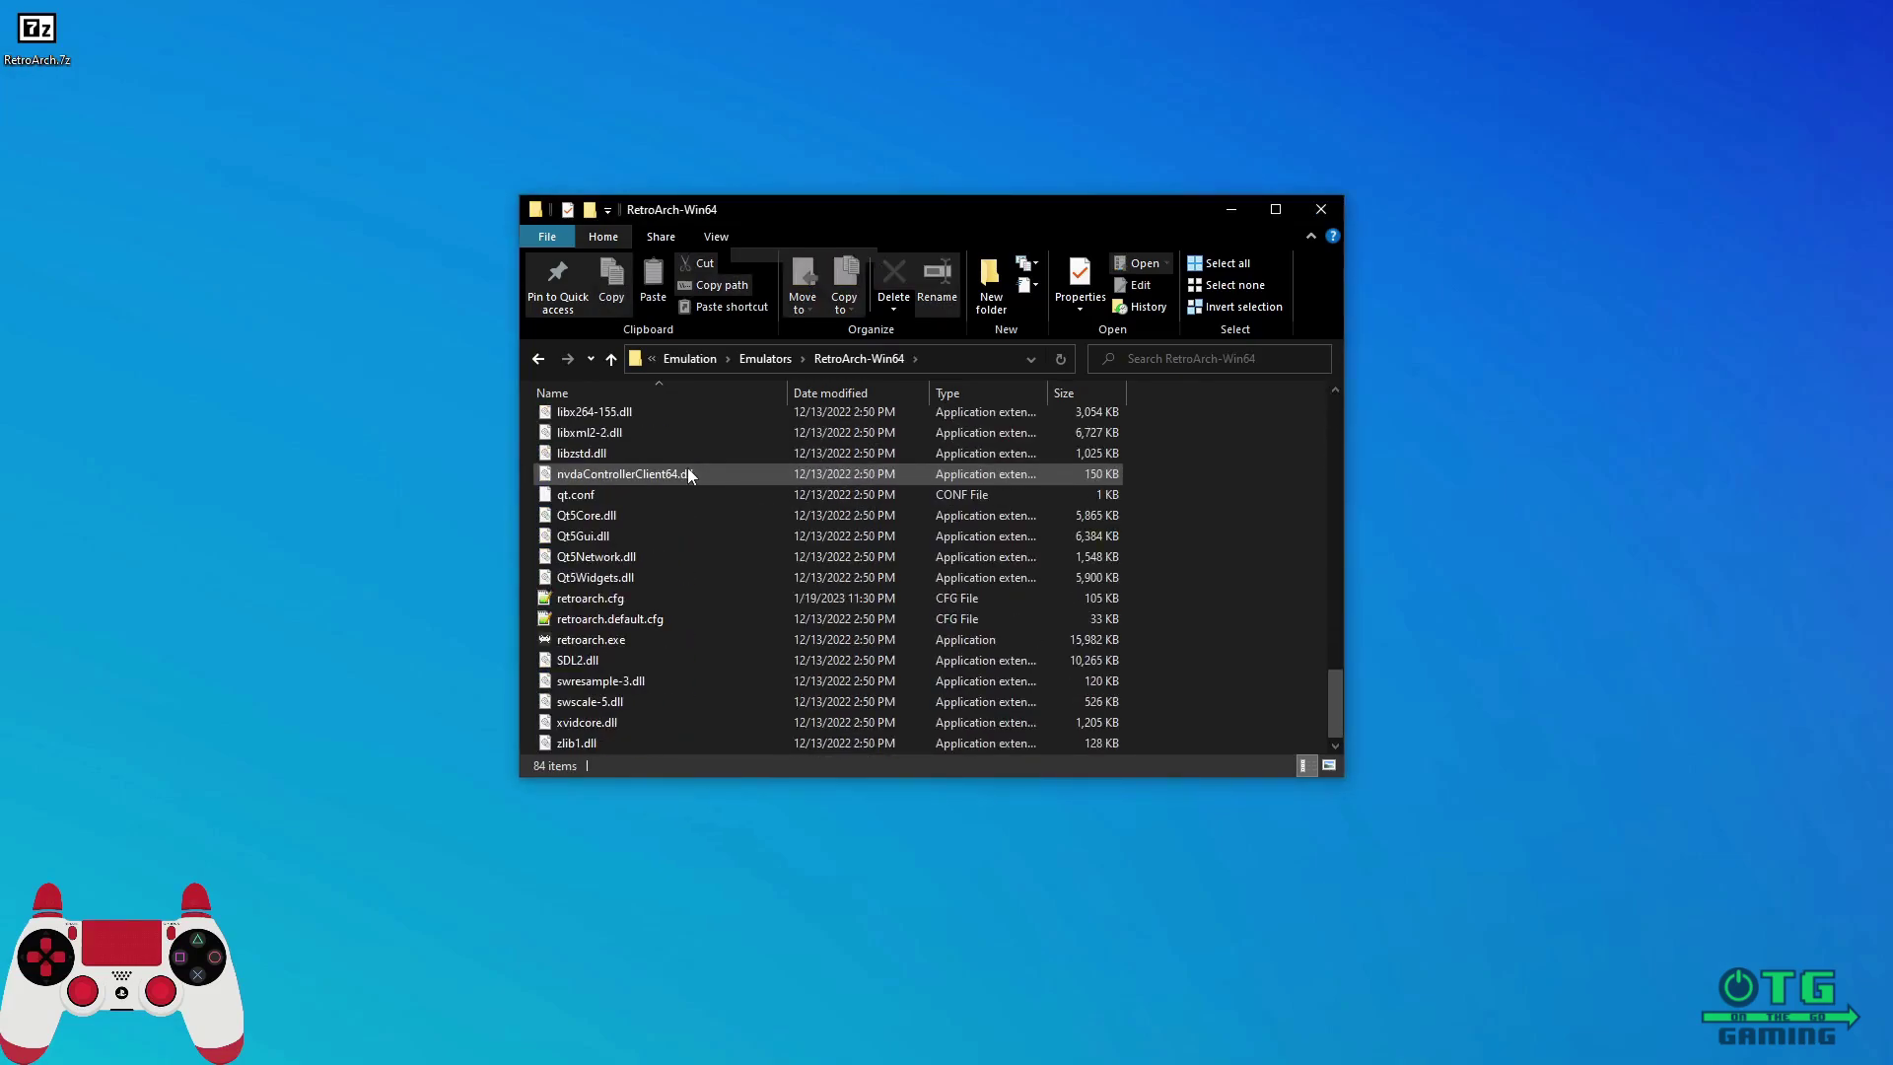
right_click(618, 644)
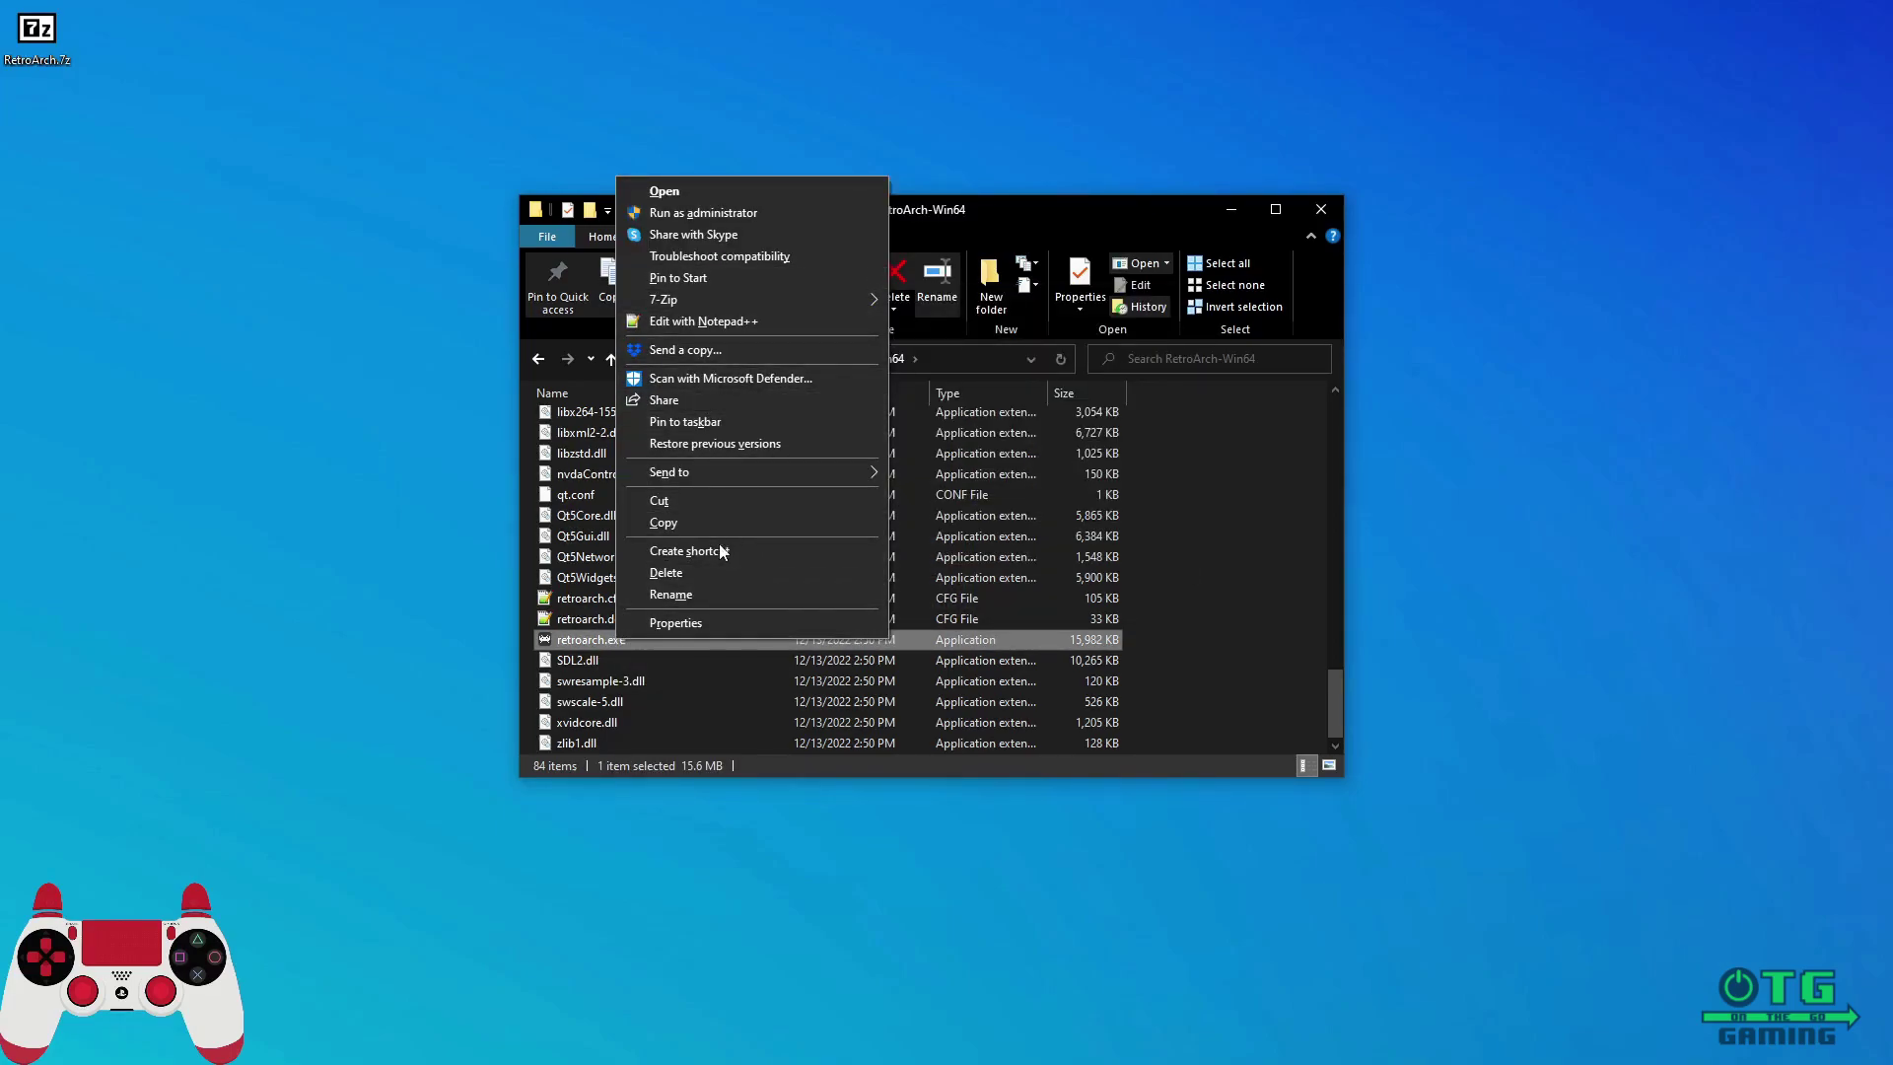
click(1180, 511)
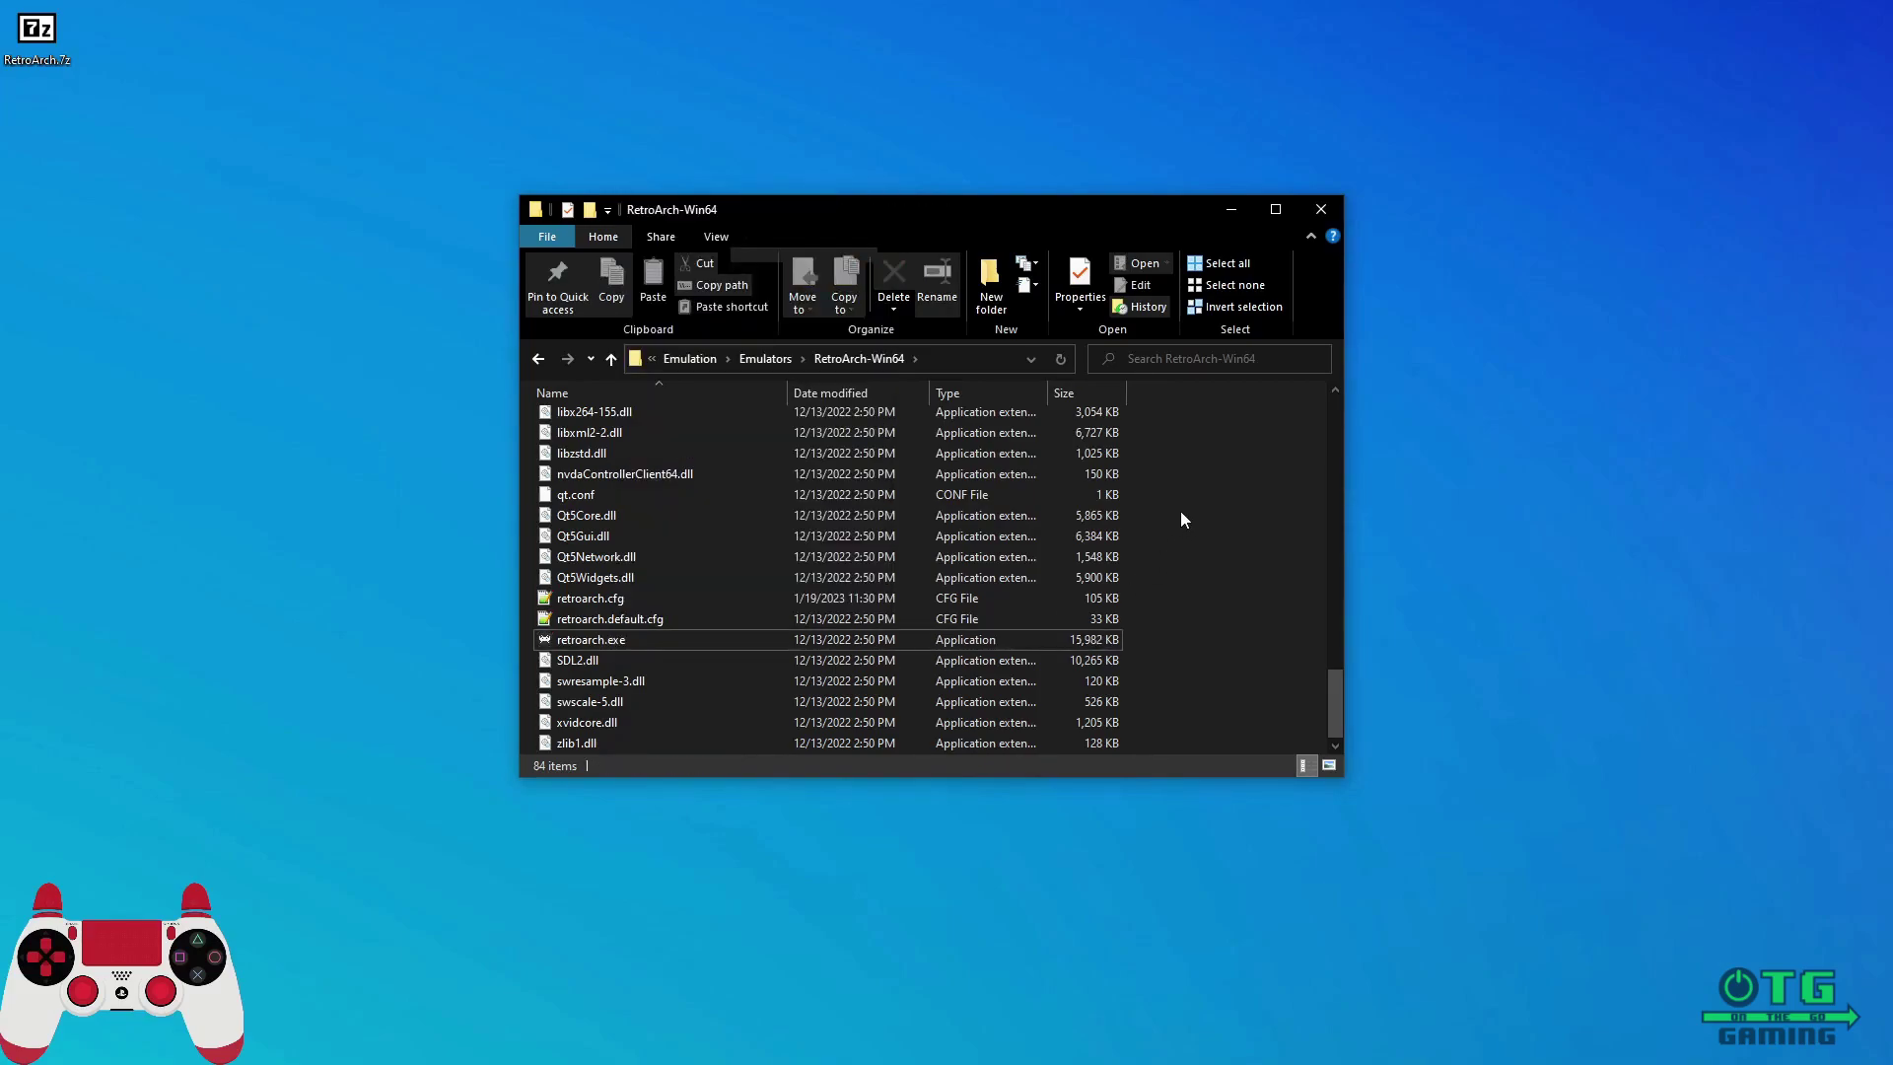
double_click(585, 639)
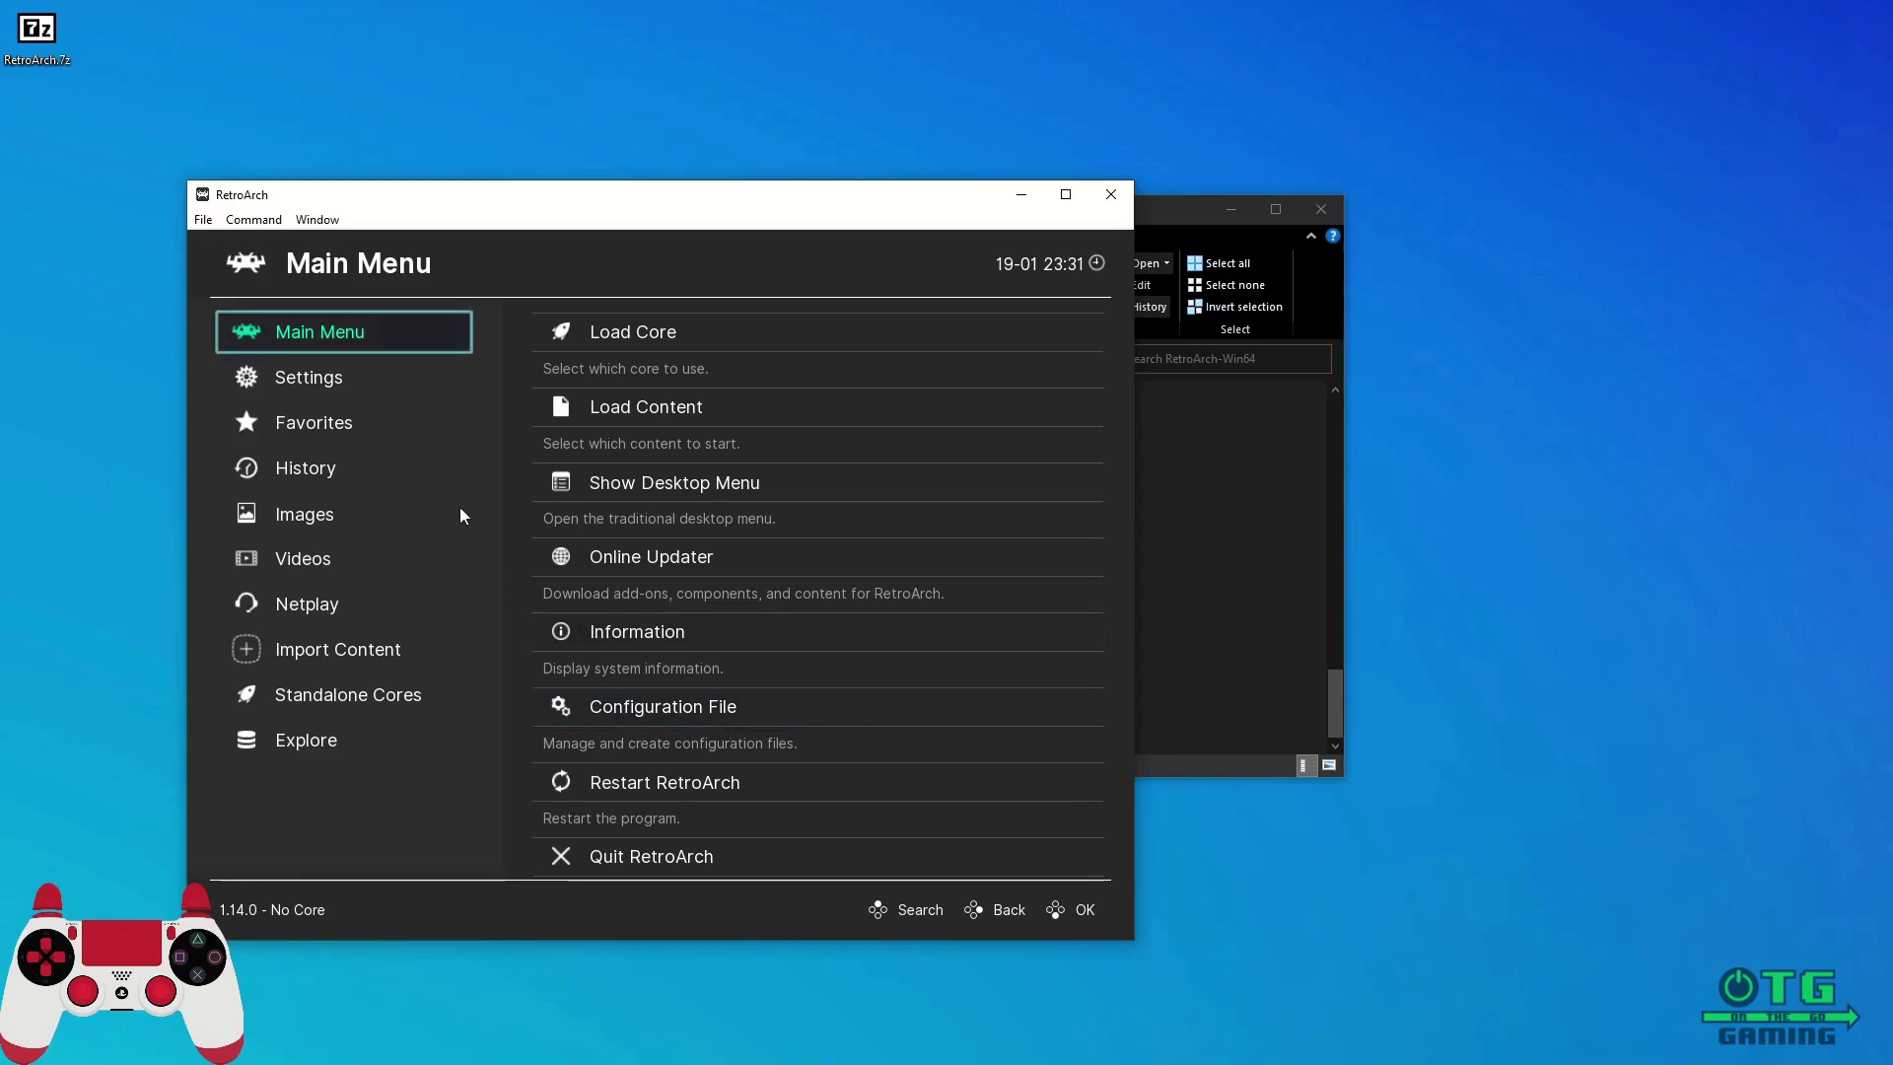
click(318, 220)
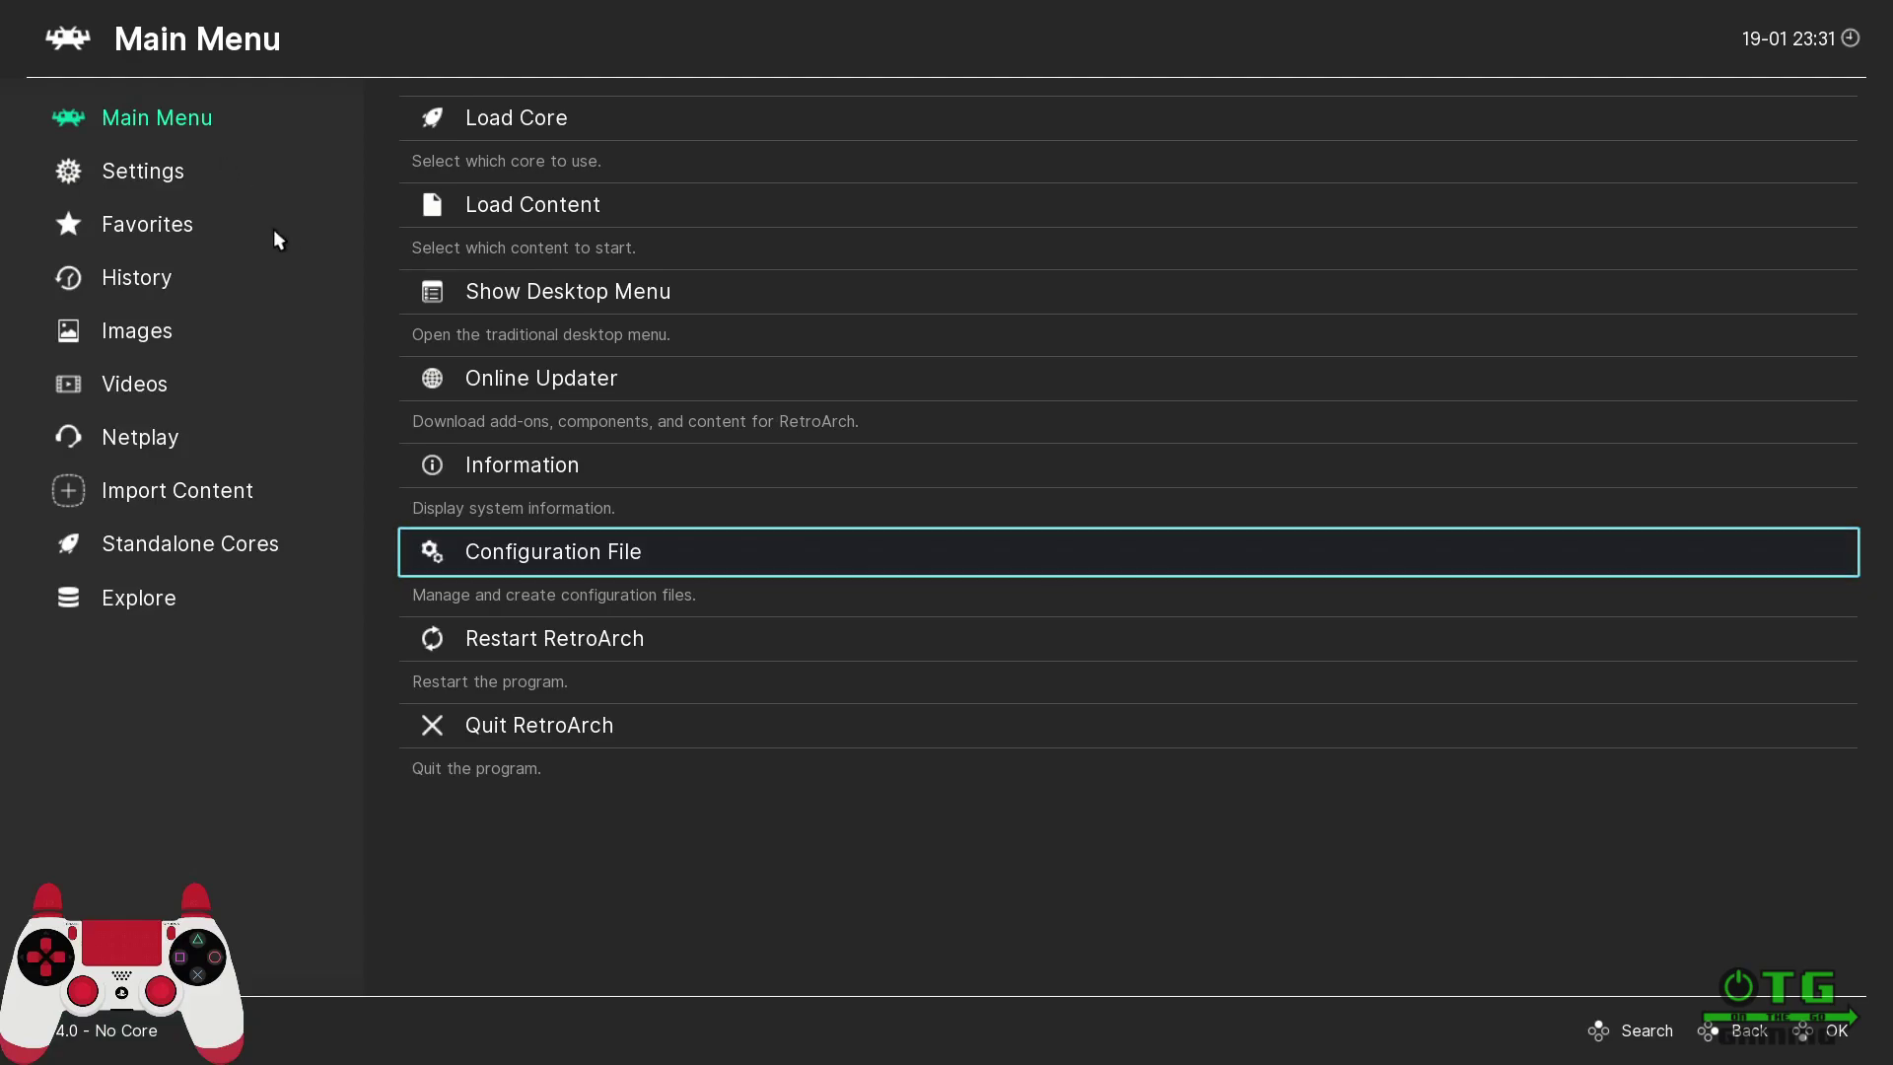
Step: Open the RetroArch settings, examine the Drivers page and return to the settings list
key(Left)
click(153, 179)
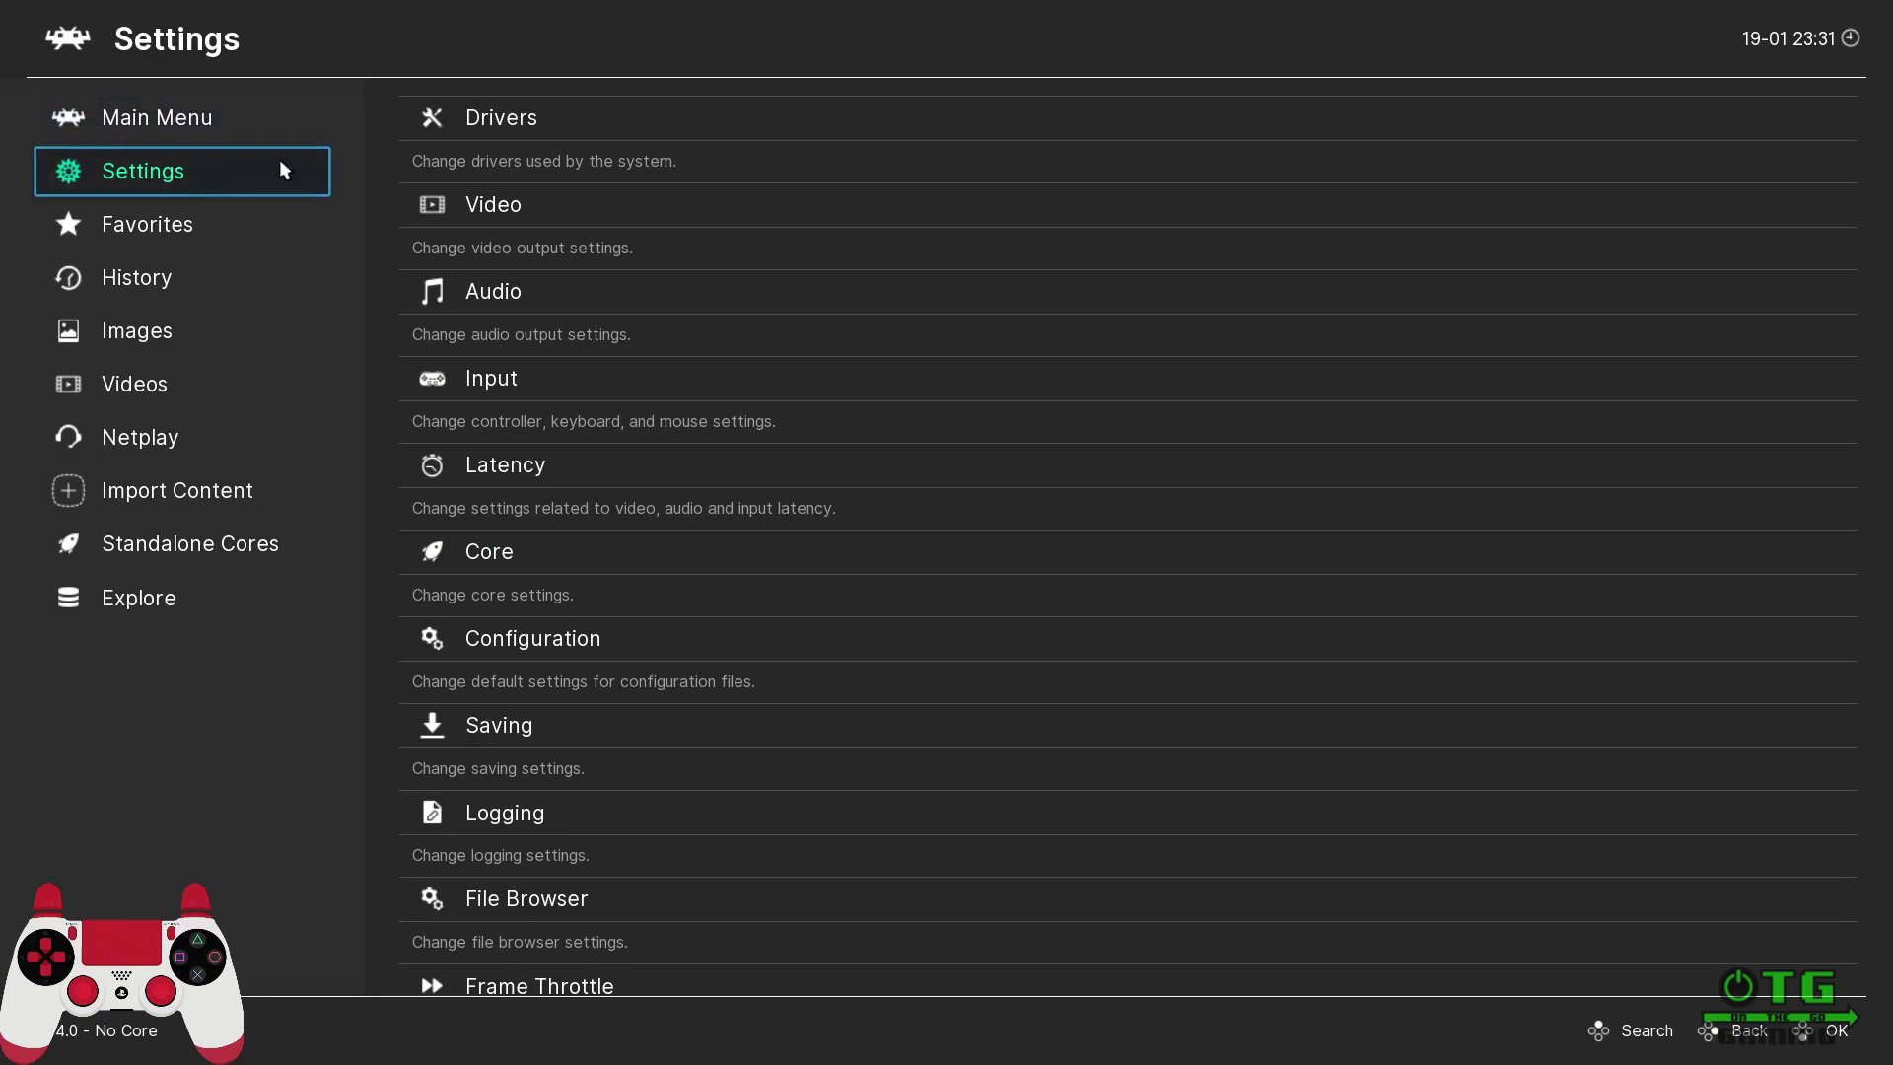
click(530, 108)
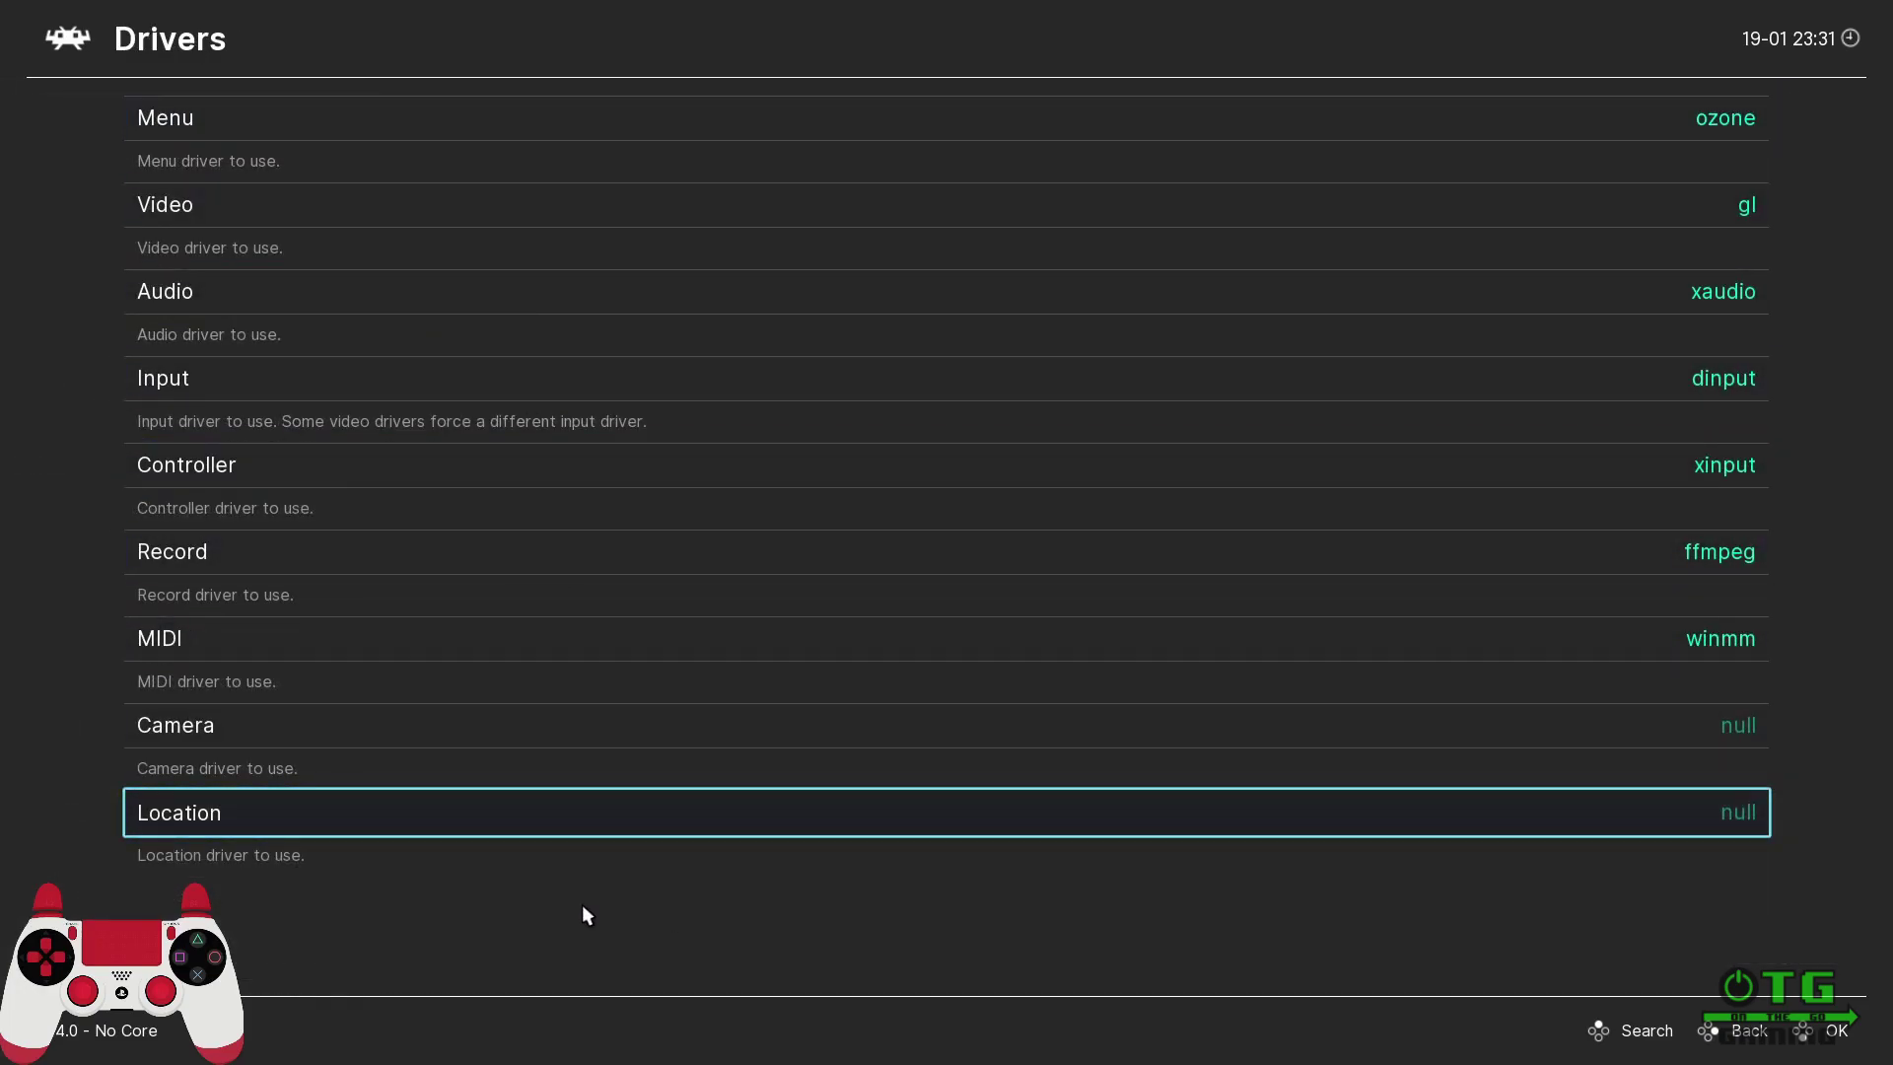
right_click(556, 903)
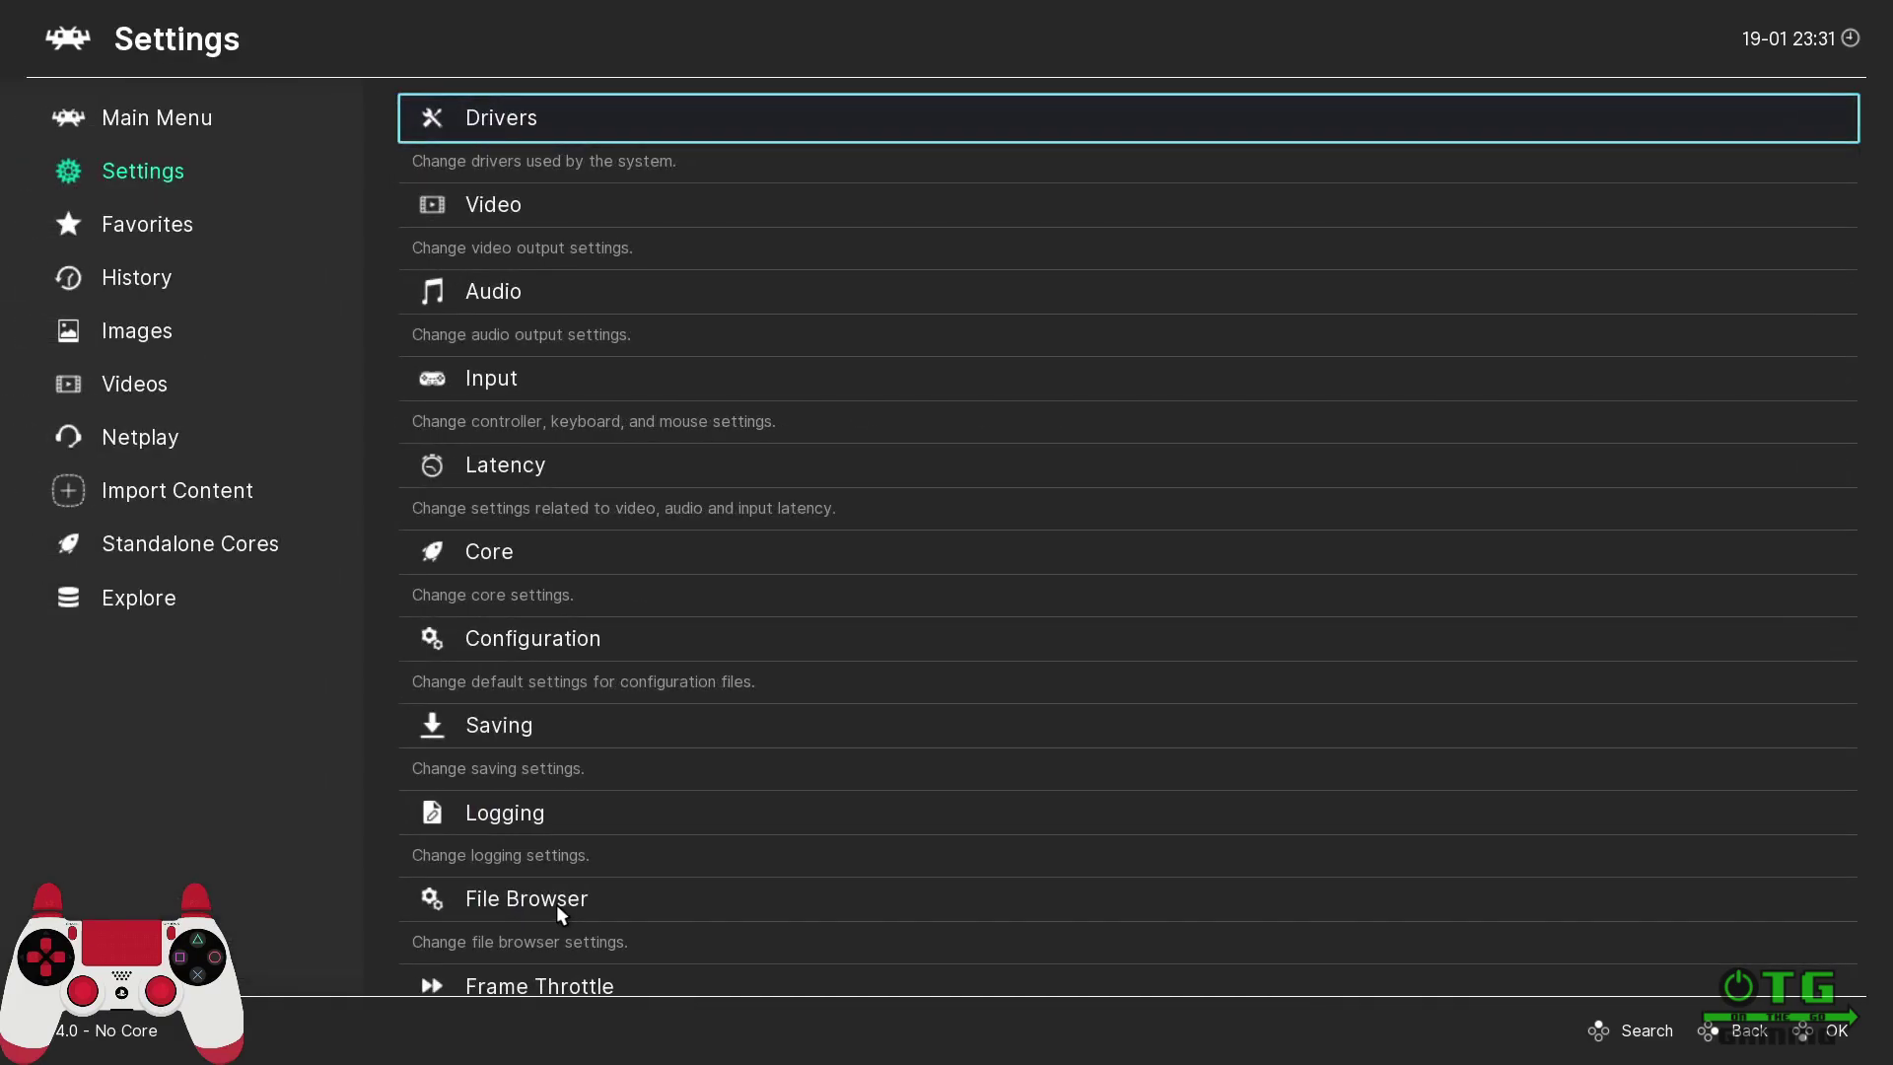
scroll(560, 903, down, 1)
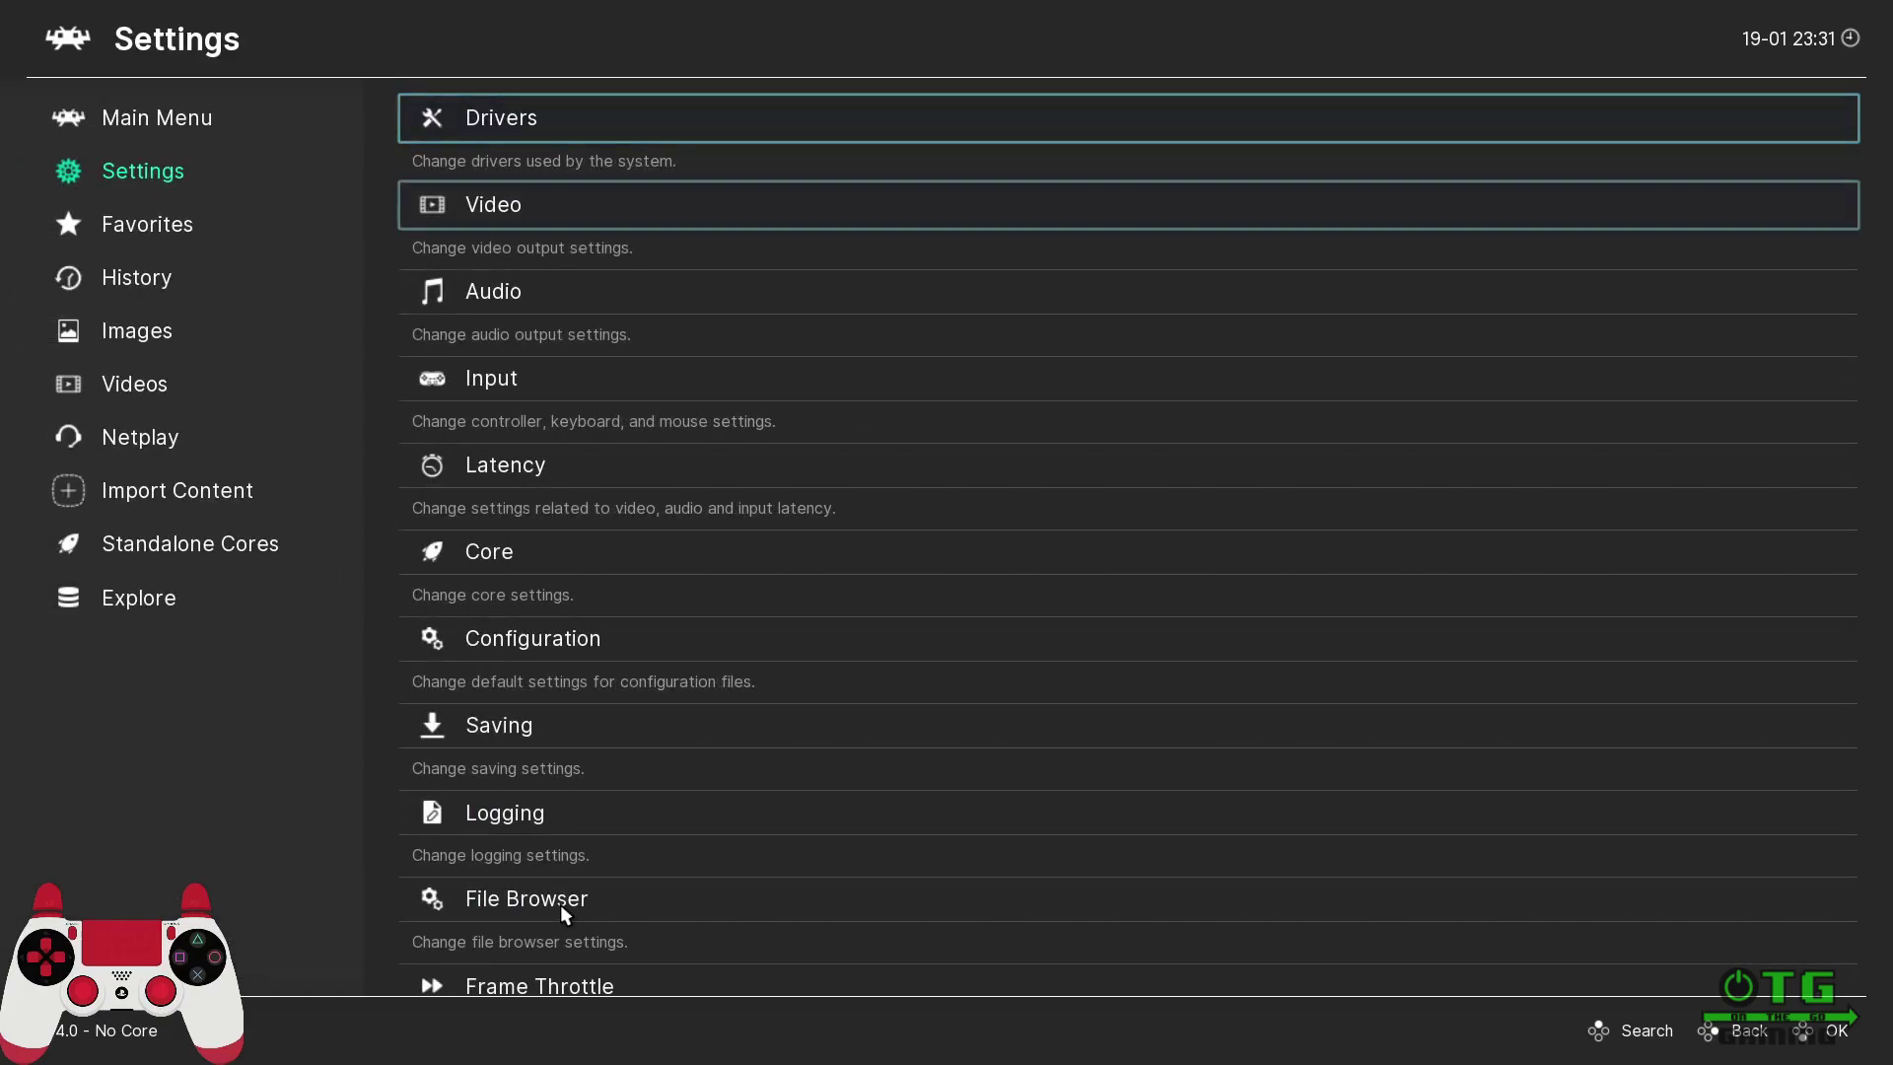
scroll(560, 903, up, 1)
key(Return)
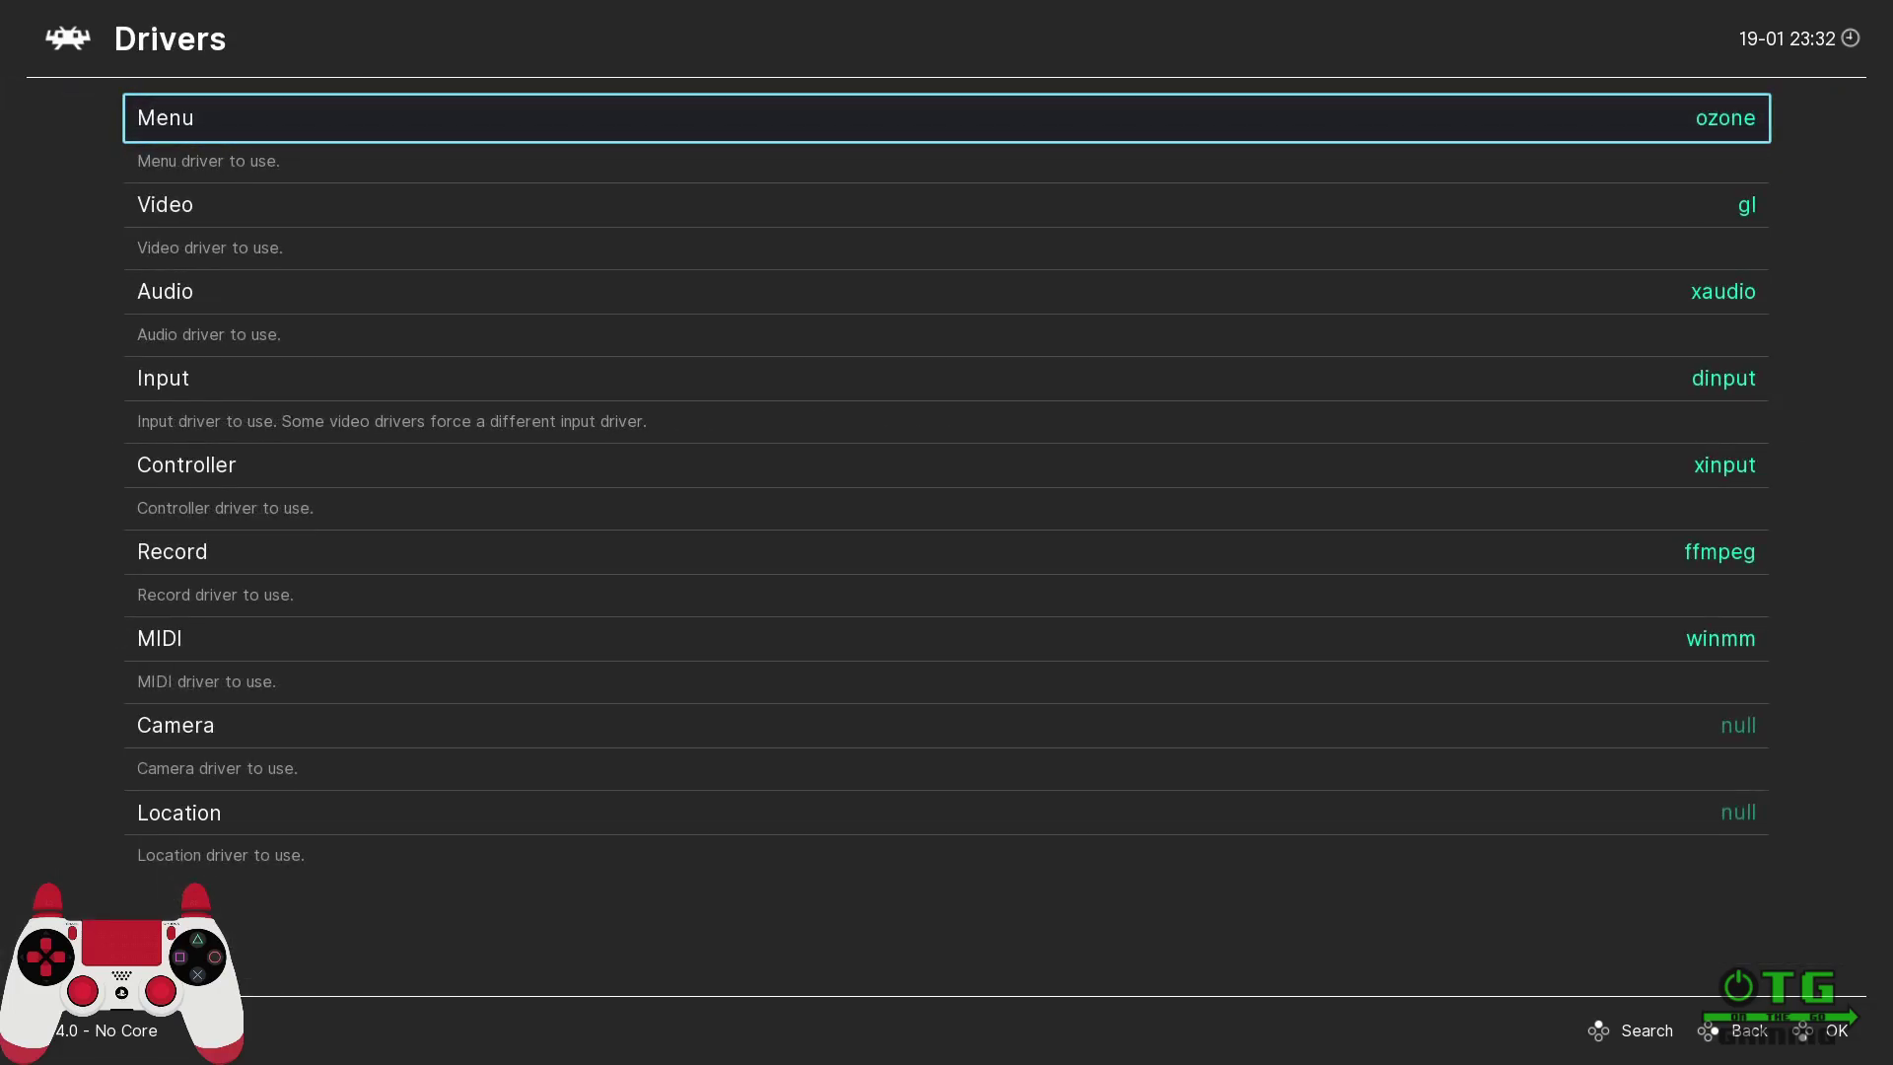
key(BackSpace)
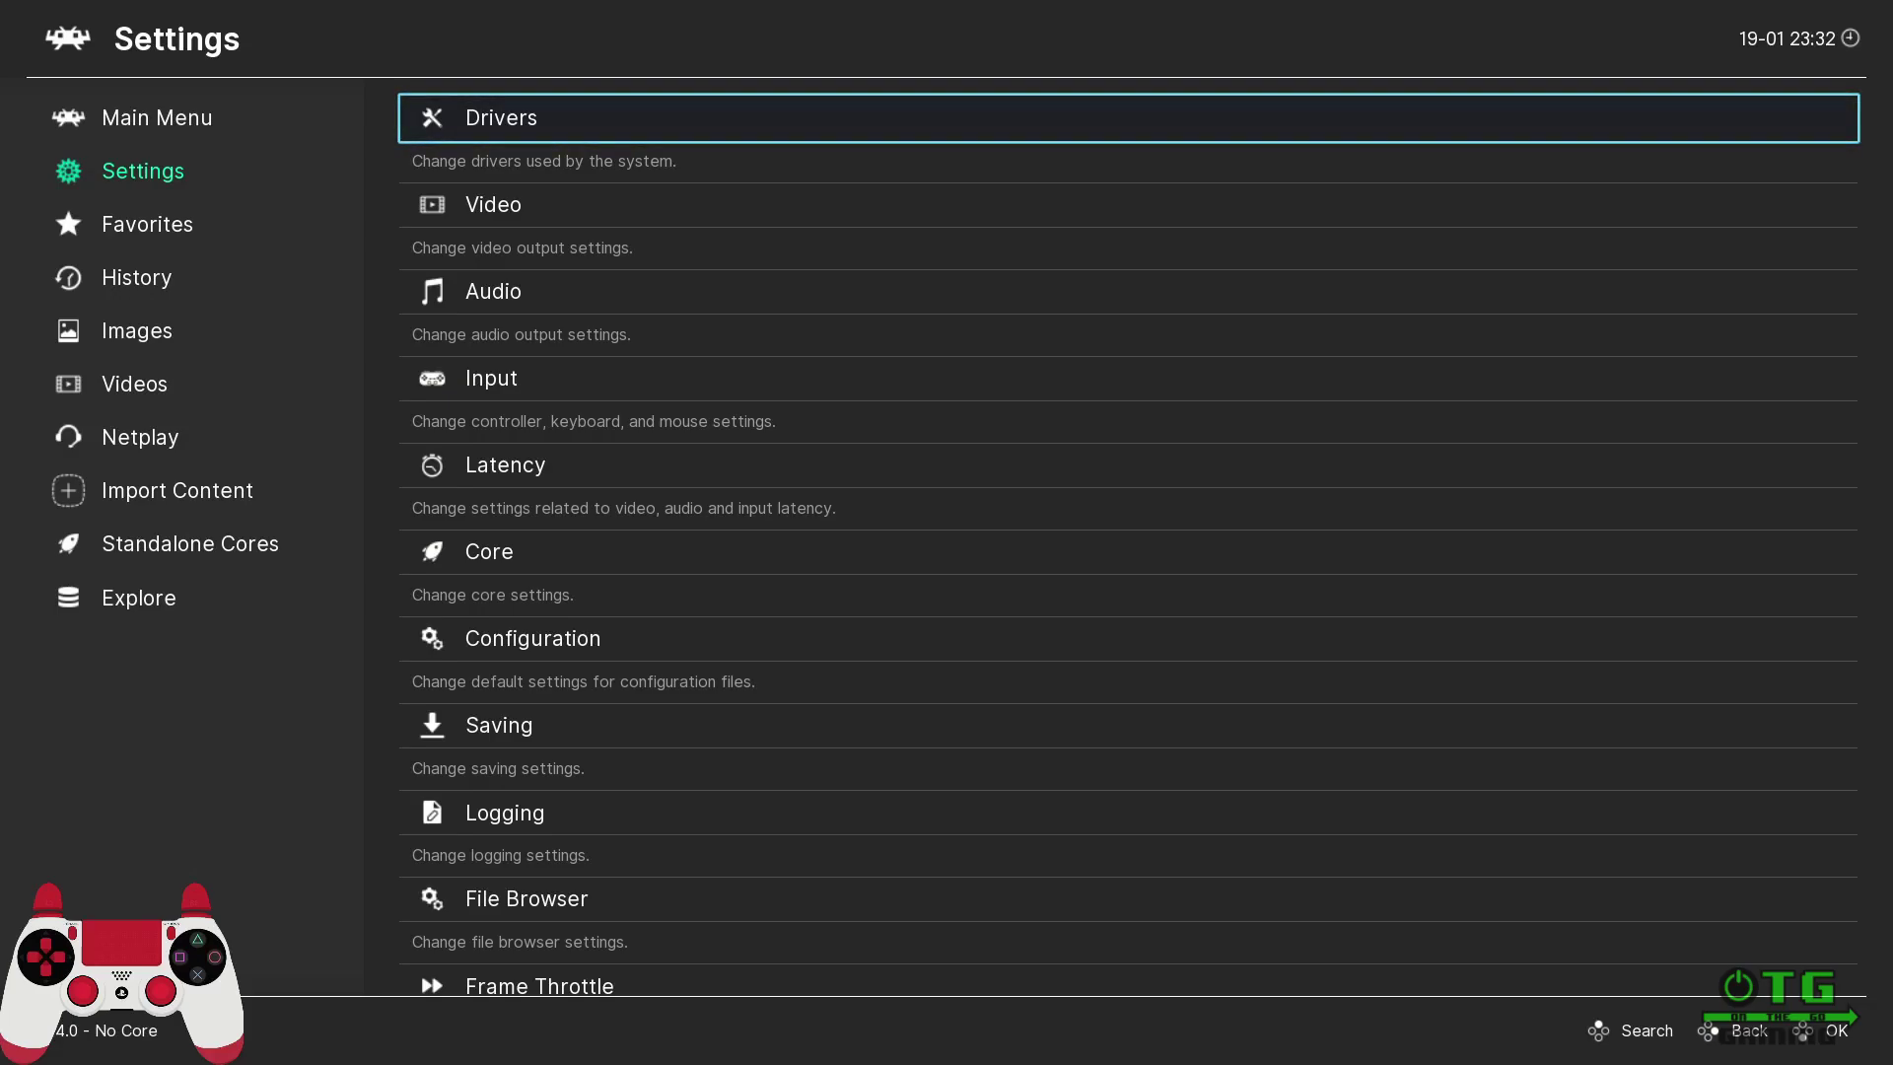
key(Down)
key(Down)
key(Down)
key(Down)
key(Up)
key(Up)
key(Up)
key(Up)
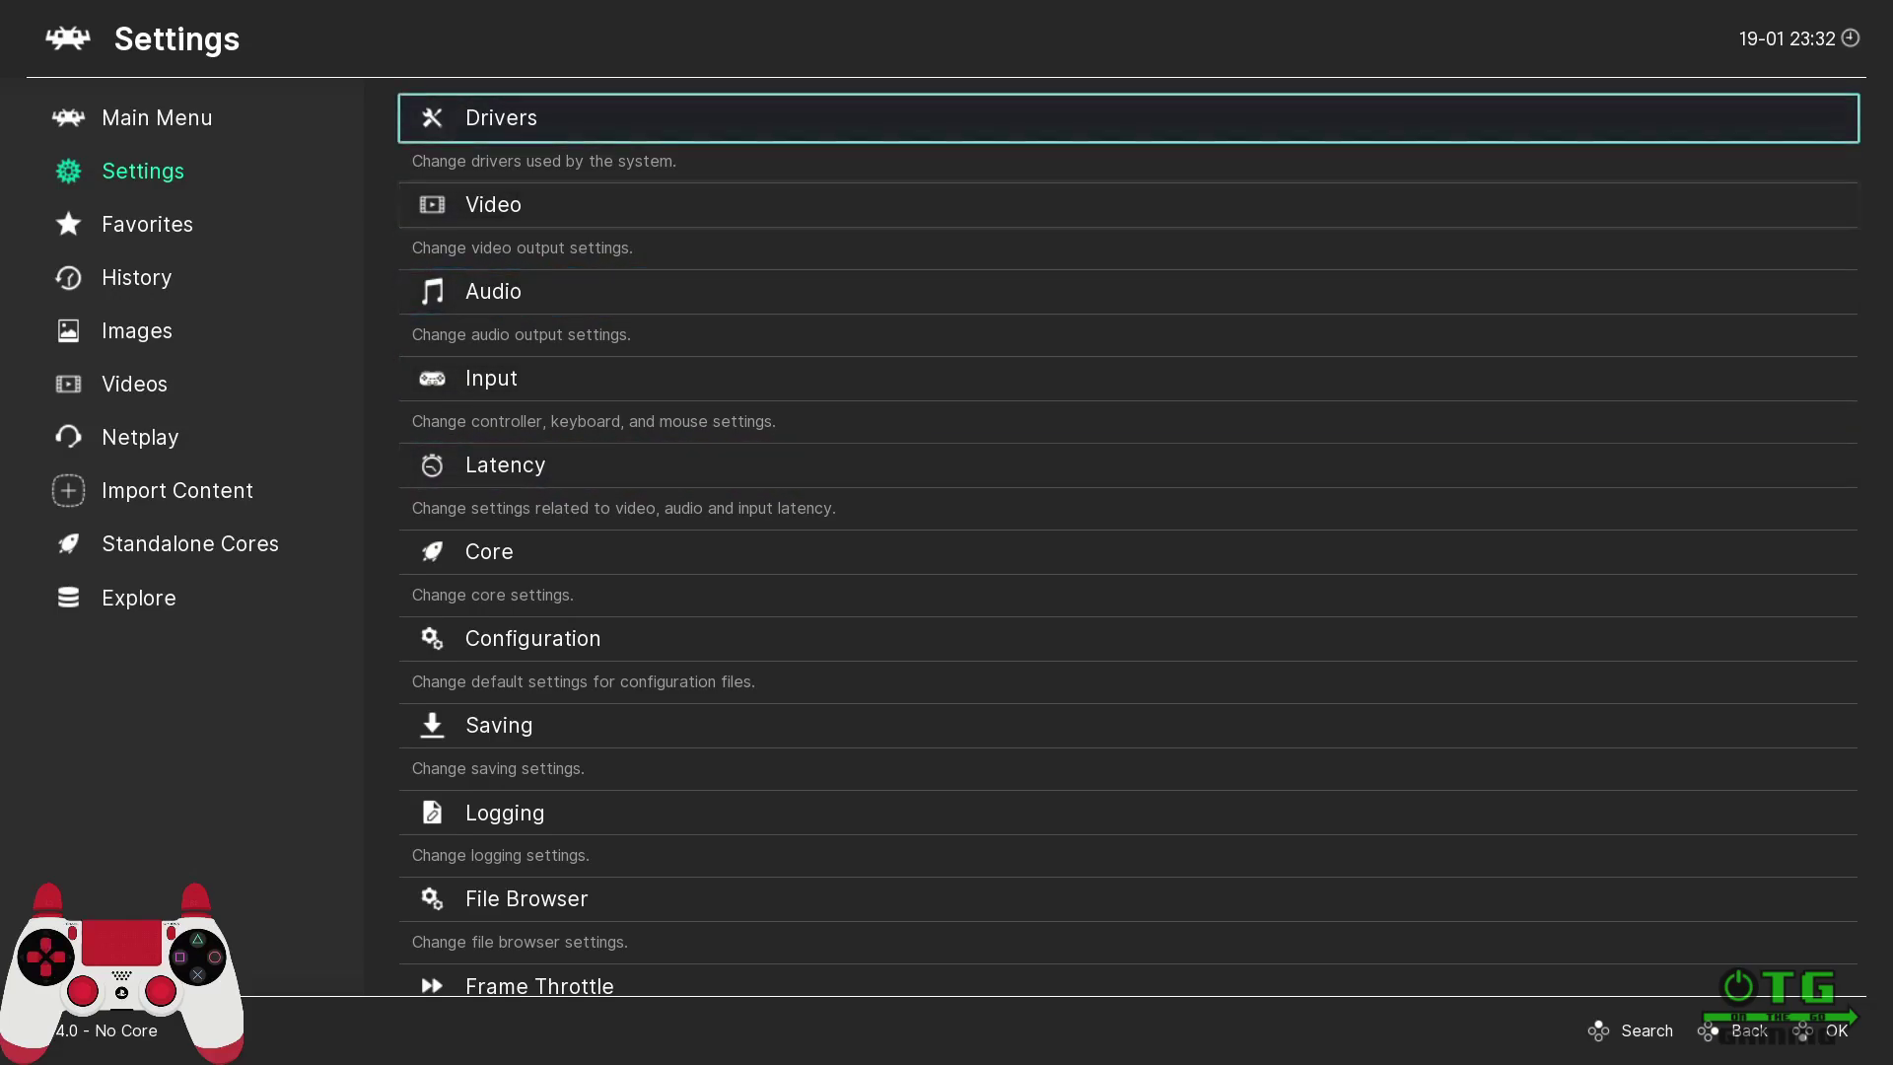
key(Up)
key(Down)
key(Down)
key(Down)
key(Up)
key(Up)
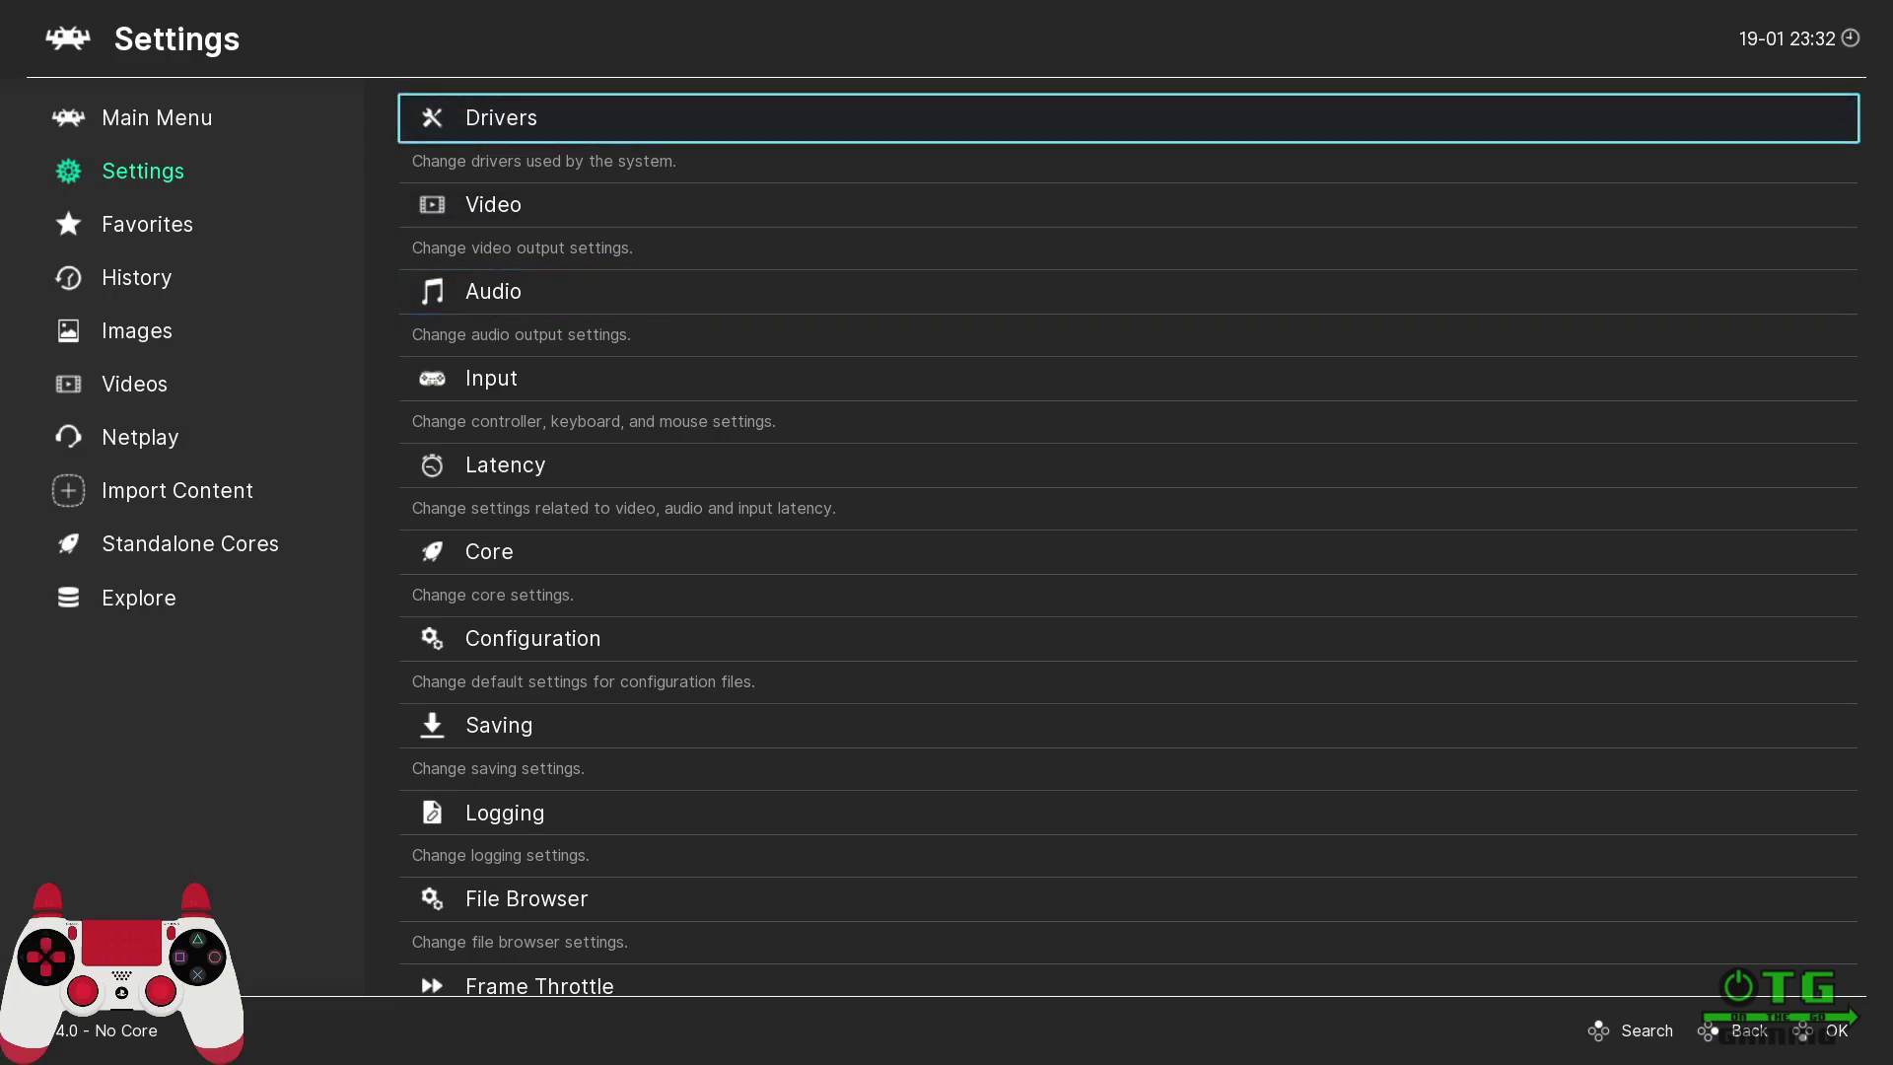
Step: Examine the options on the Drivers page, including the controller driver, and return to the settings list
key(Return)
key(Down)
key(Down)
key(Down)
key(Down)
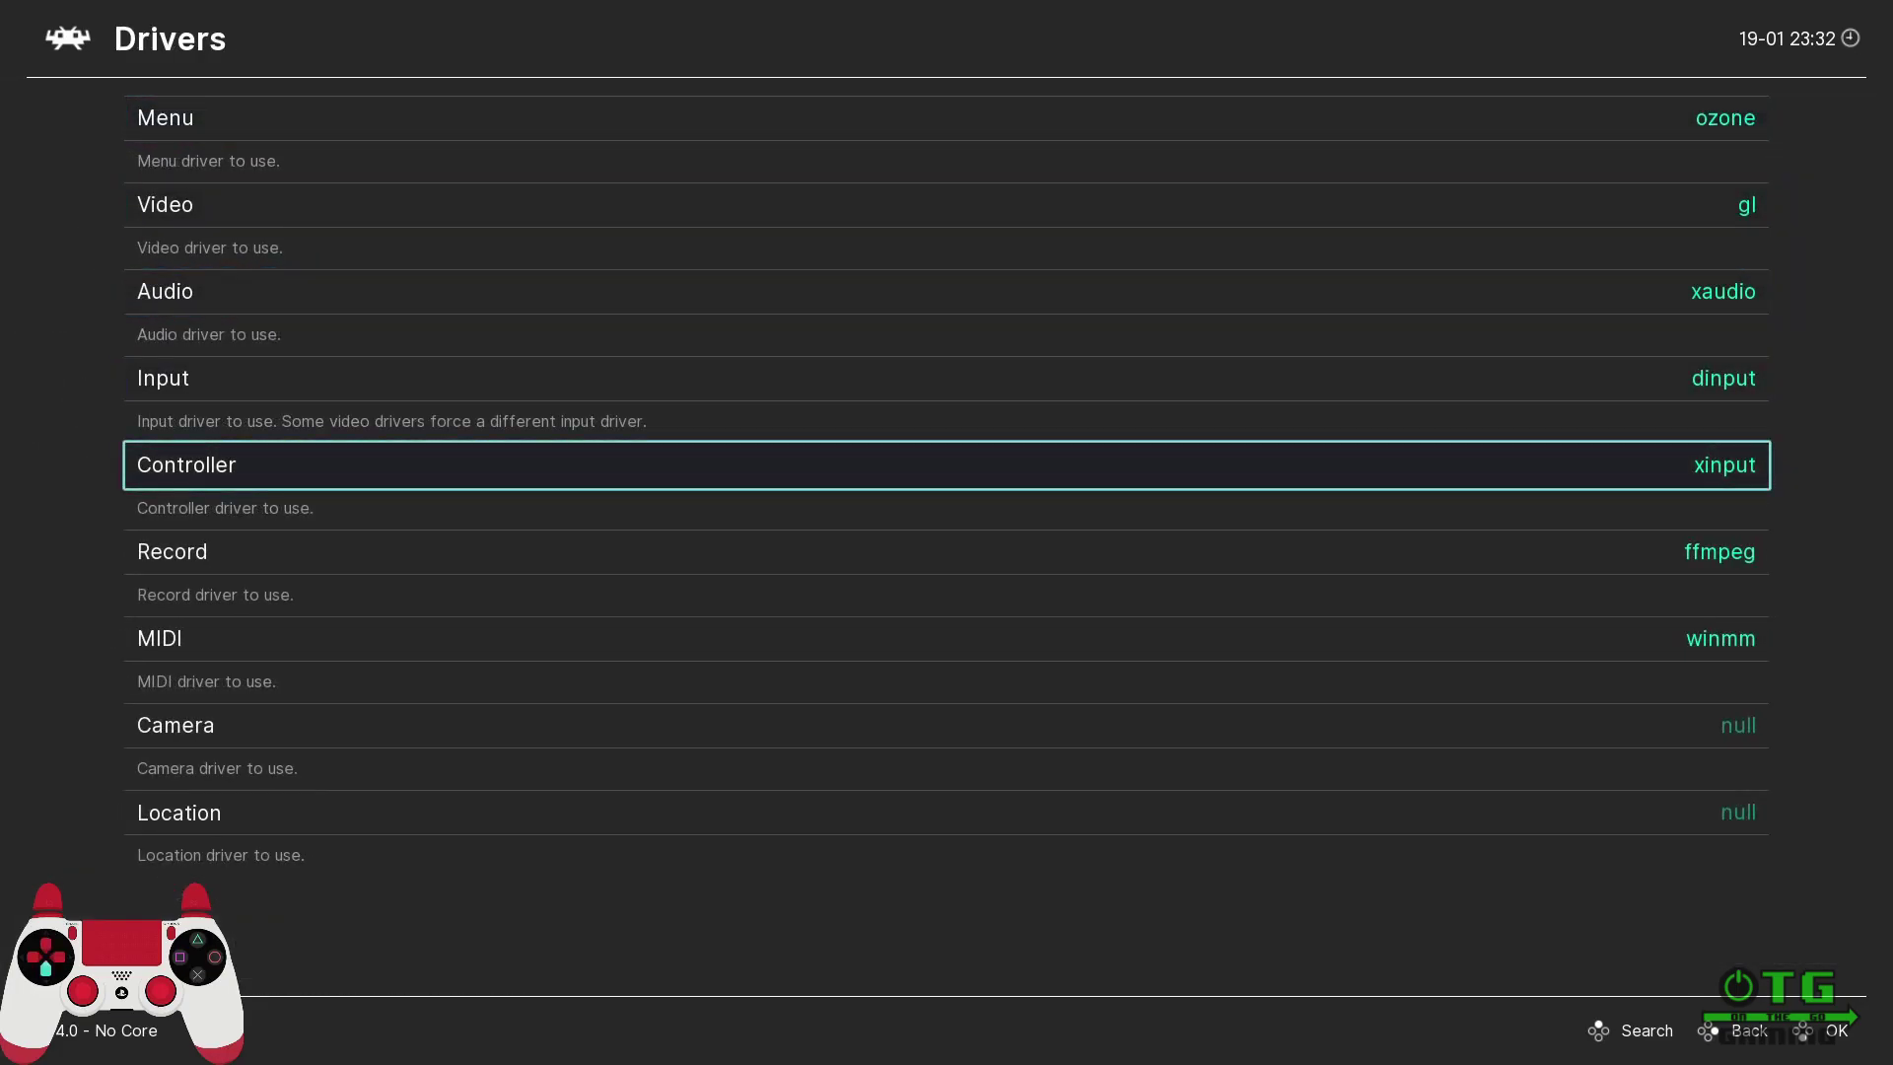
key(Down)
key(Up)
key(Up)
key(Up)
key(BackSpace)
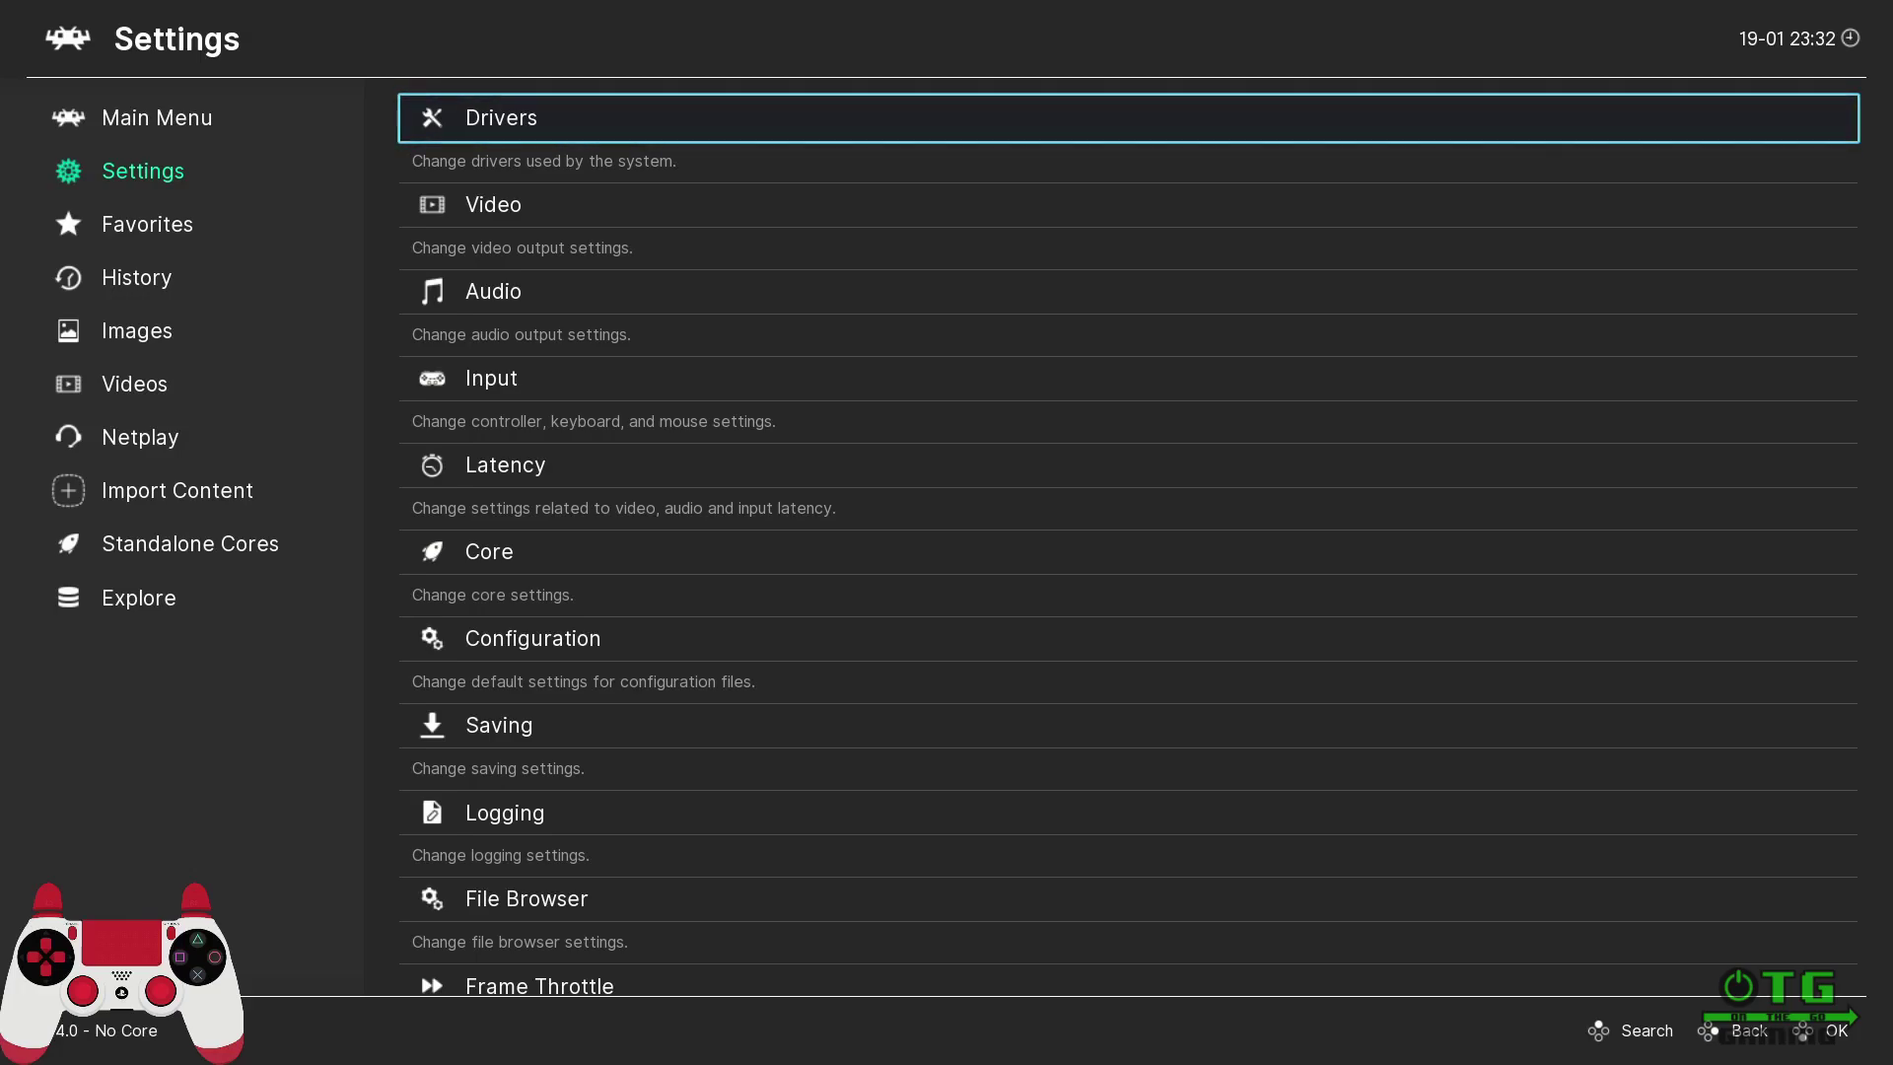
Step: Quit RetroArch and launch it again from retroarch.exe in the RetroArch-Win64 folder
key(Escape)
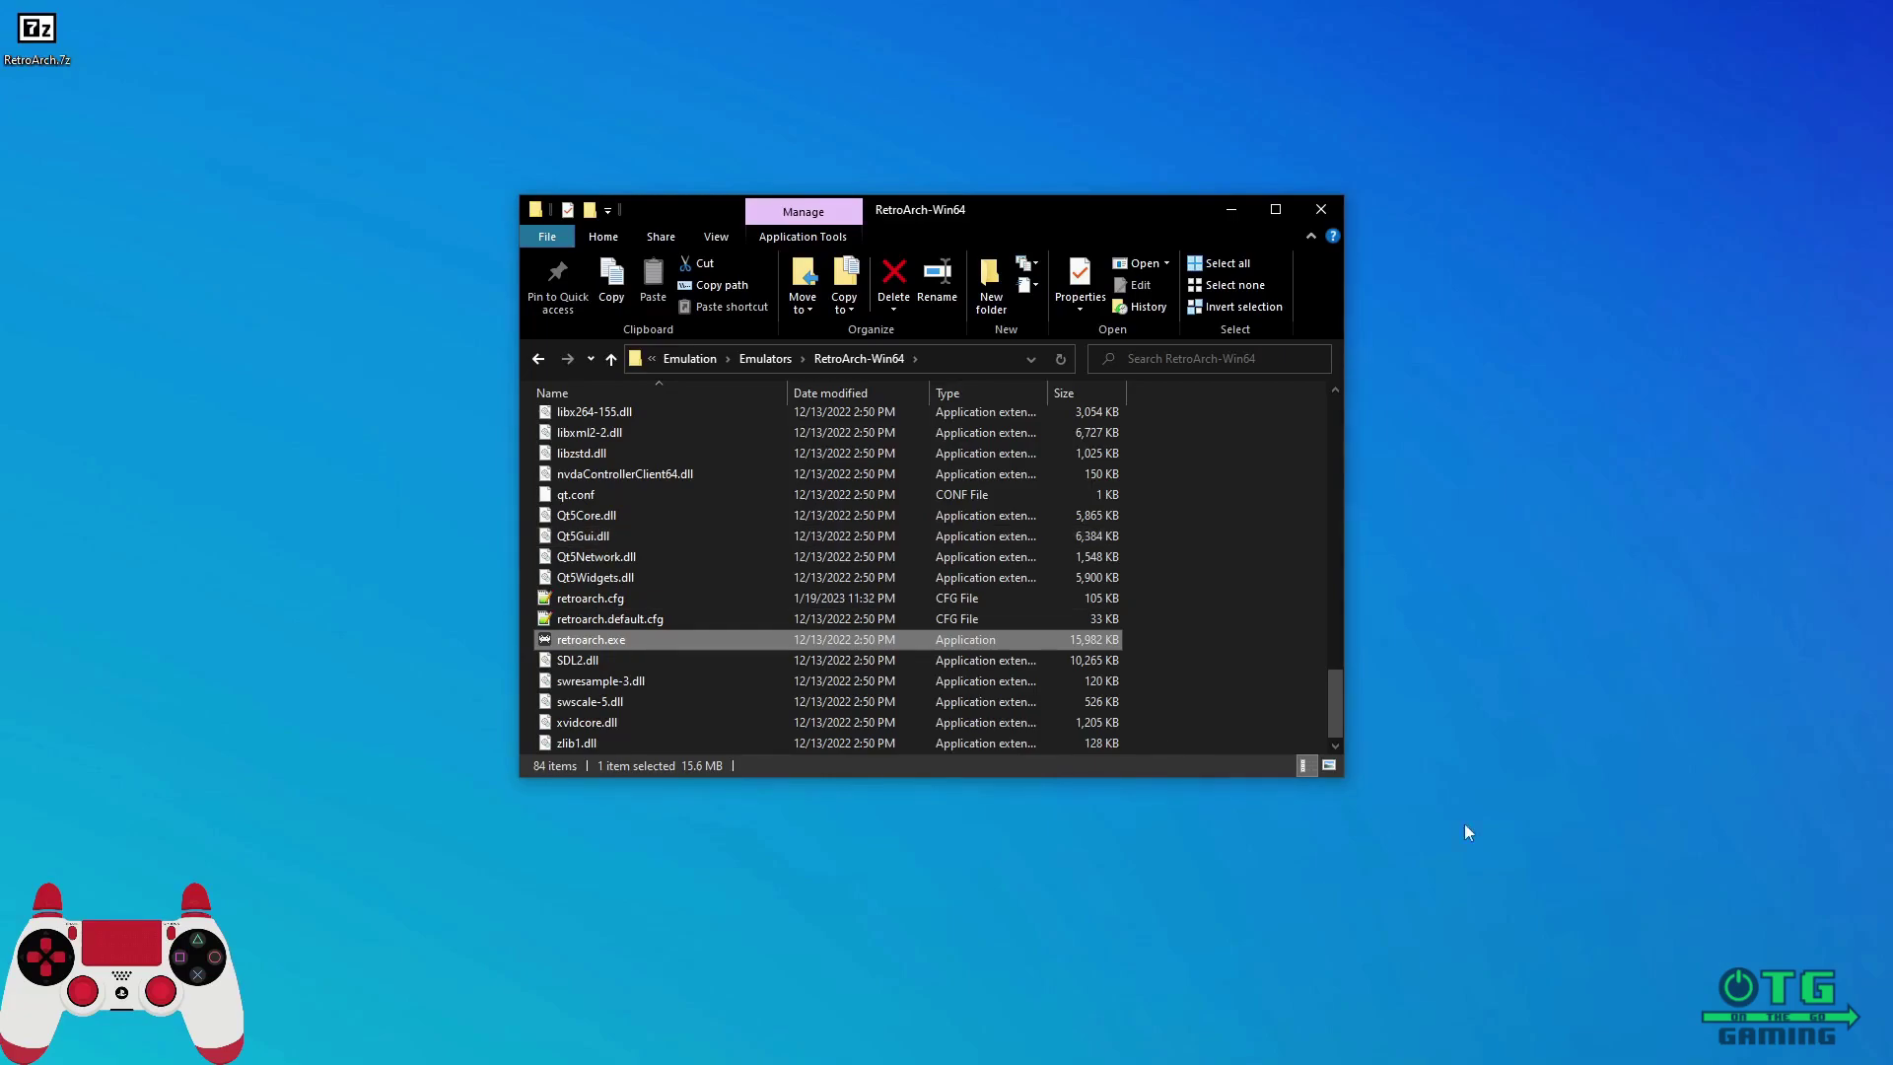
key(Return)
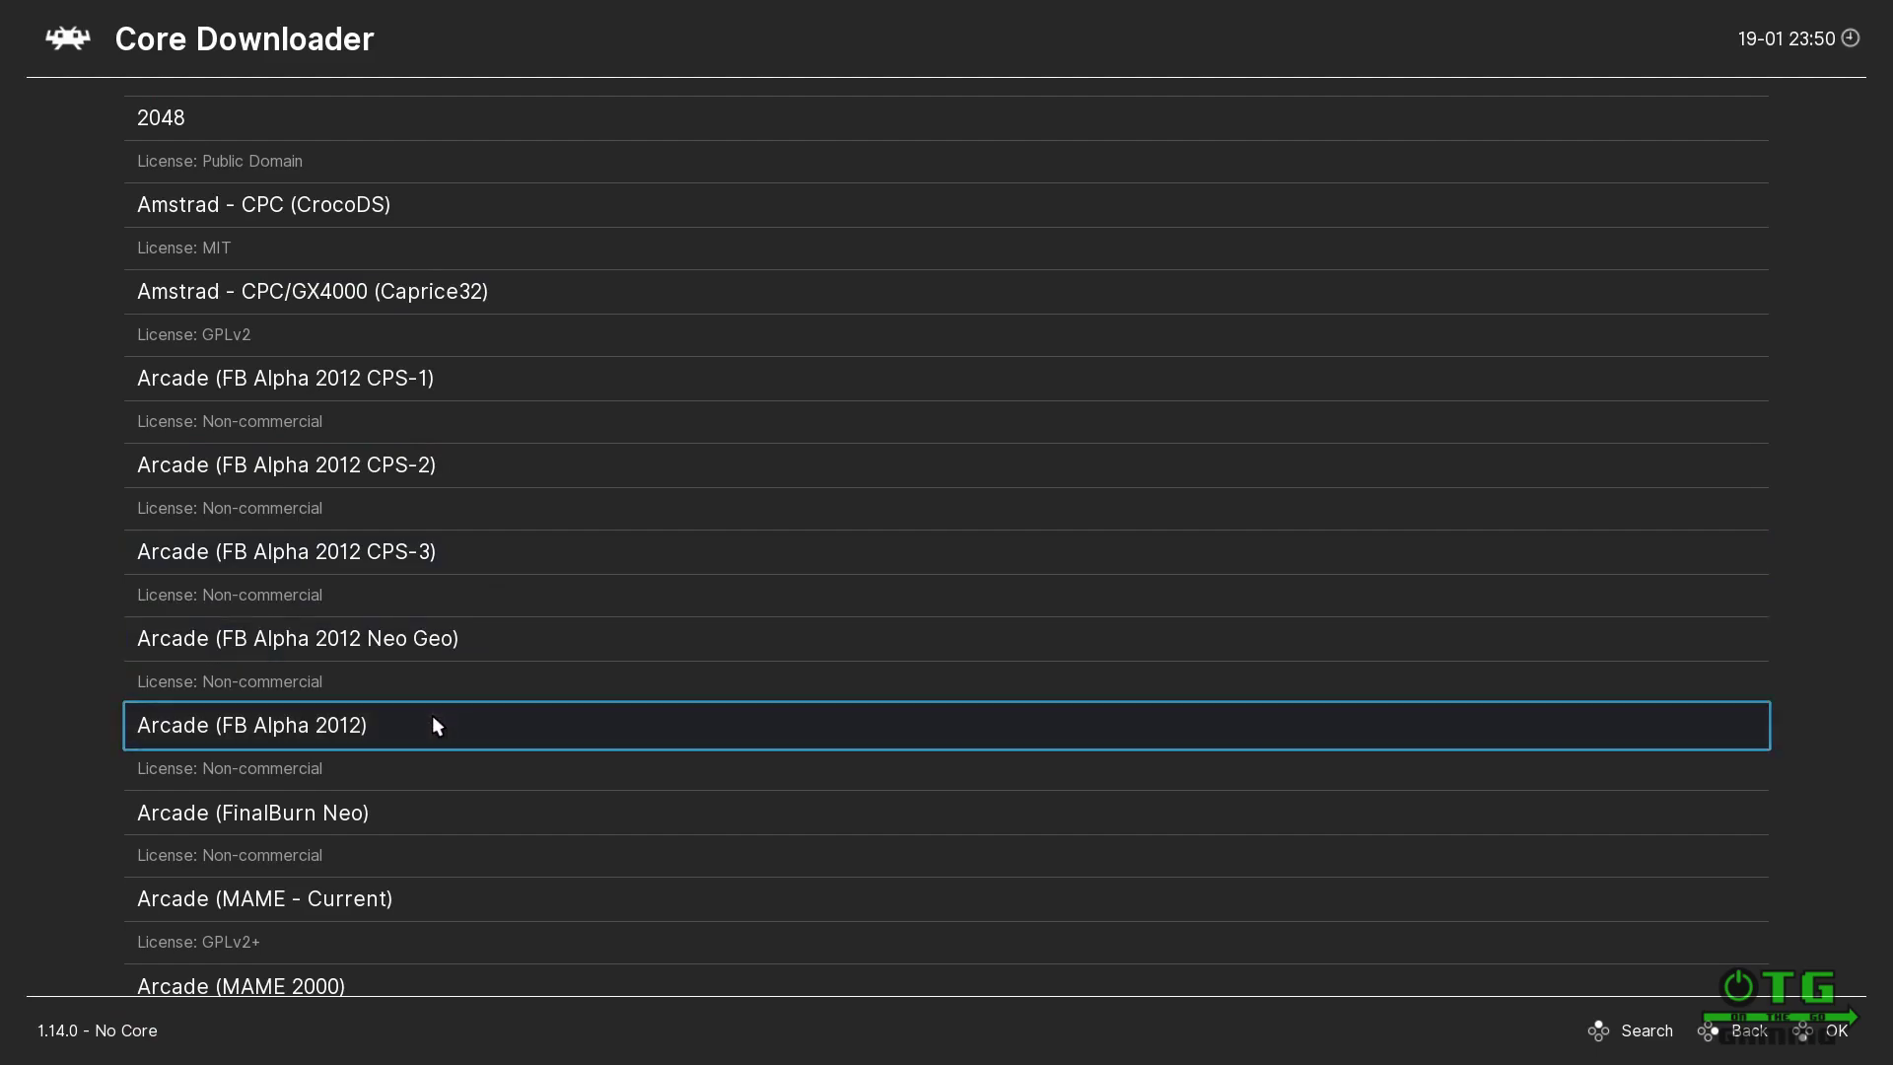
Step: Find the Sega - MS/GG/MD/CD (Genesis Plus GX) core in the Core Downloader and download it
scroll(432, 714, down, 10)
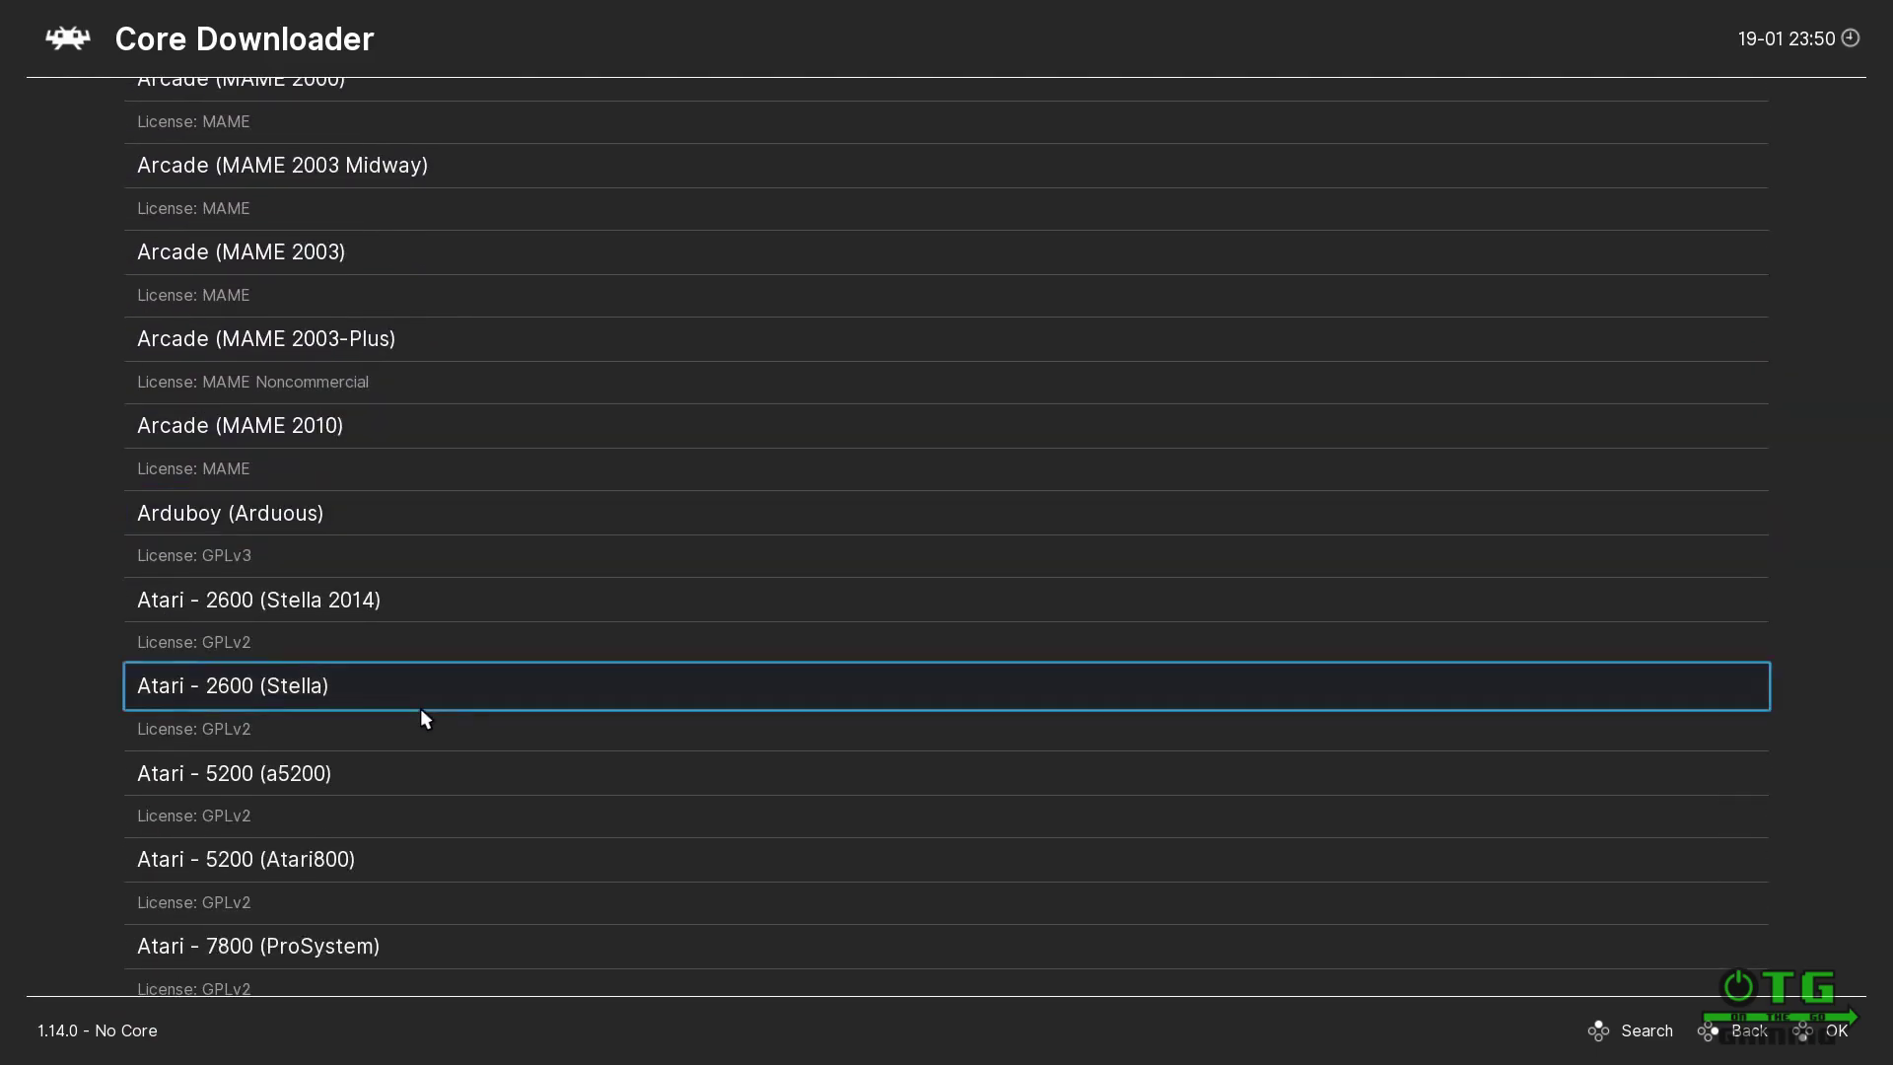
scroll(420, 708, down, 6)
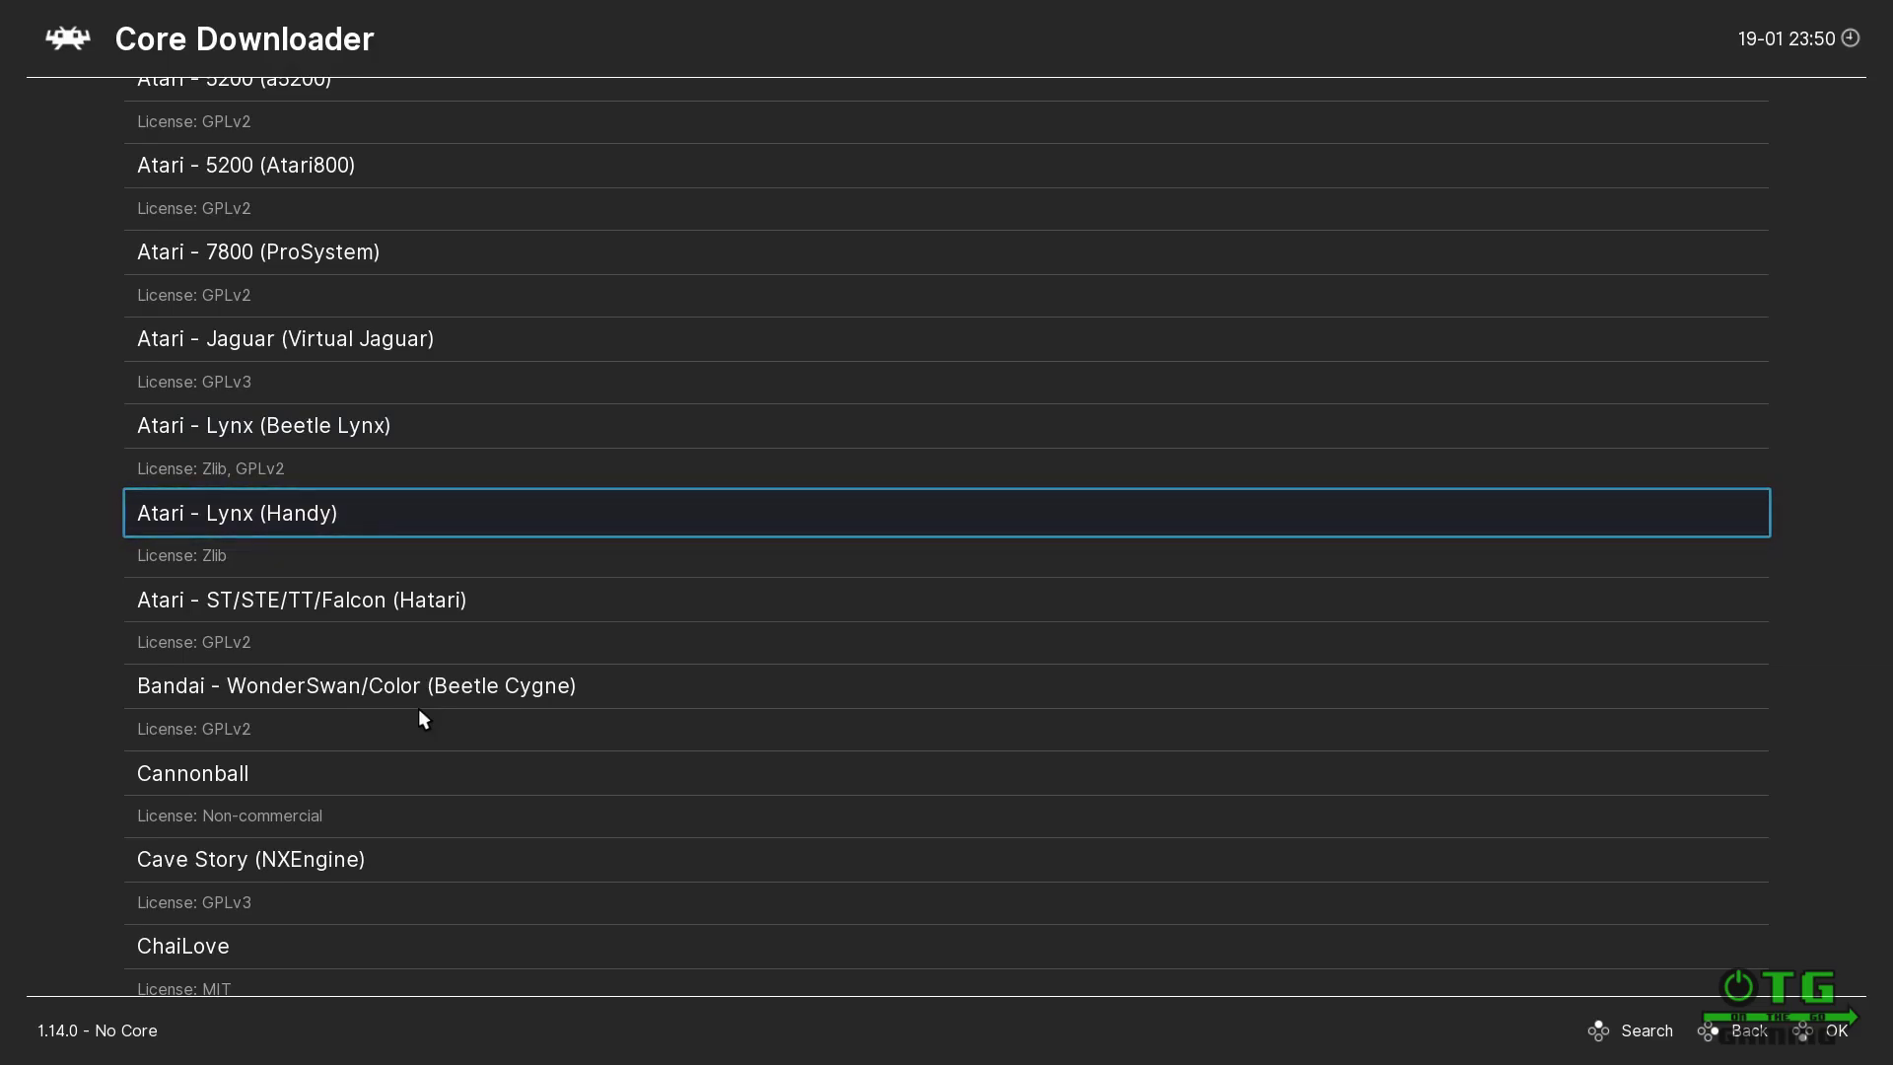
scroll(424, 718, down, 20)
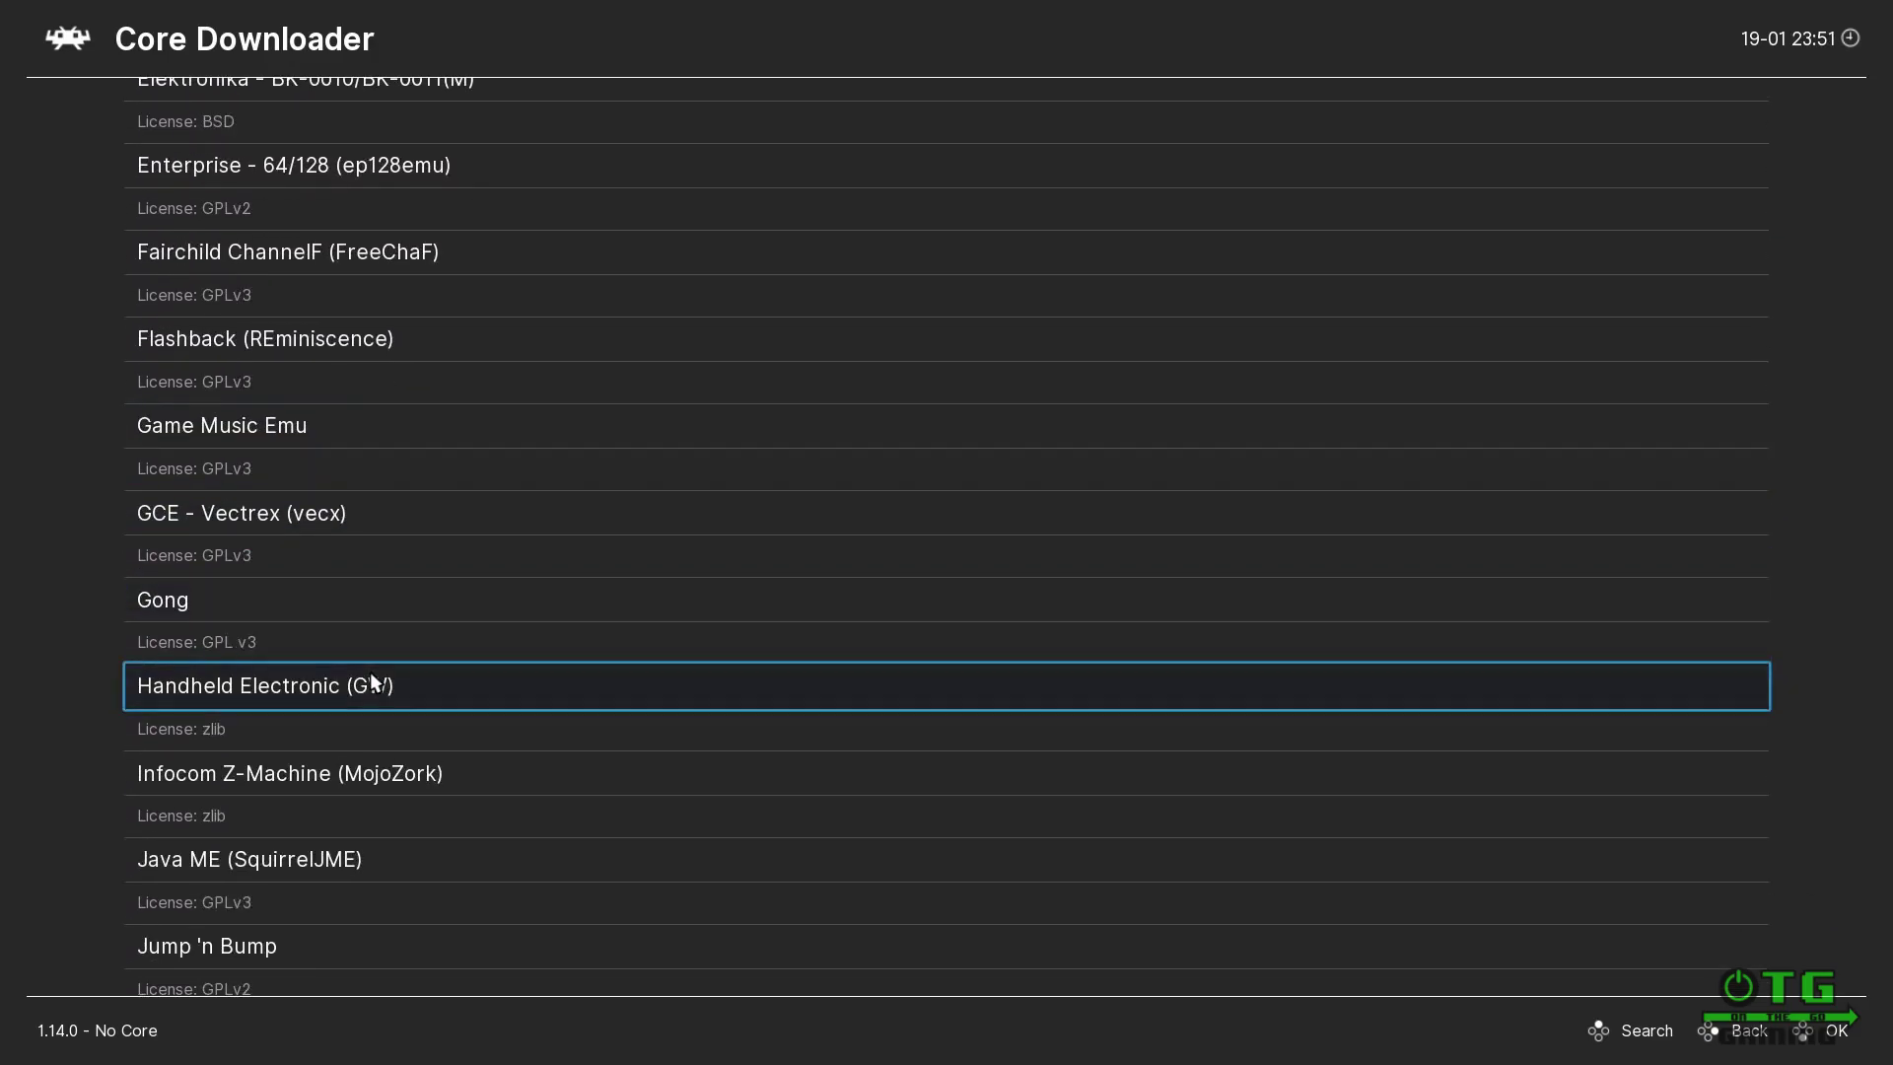
scroll(371, 676, down, 20)
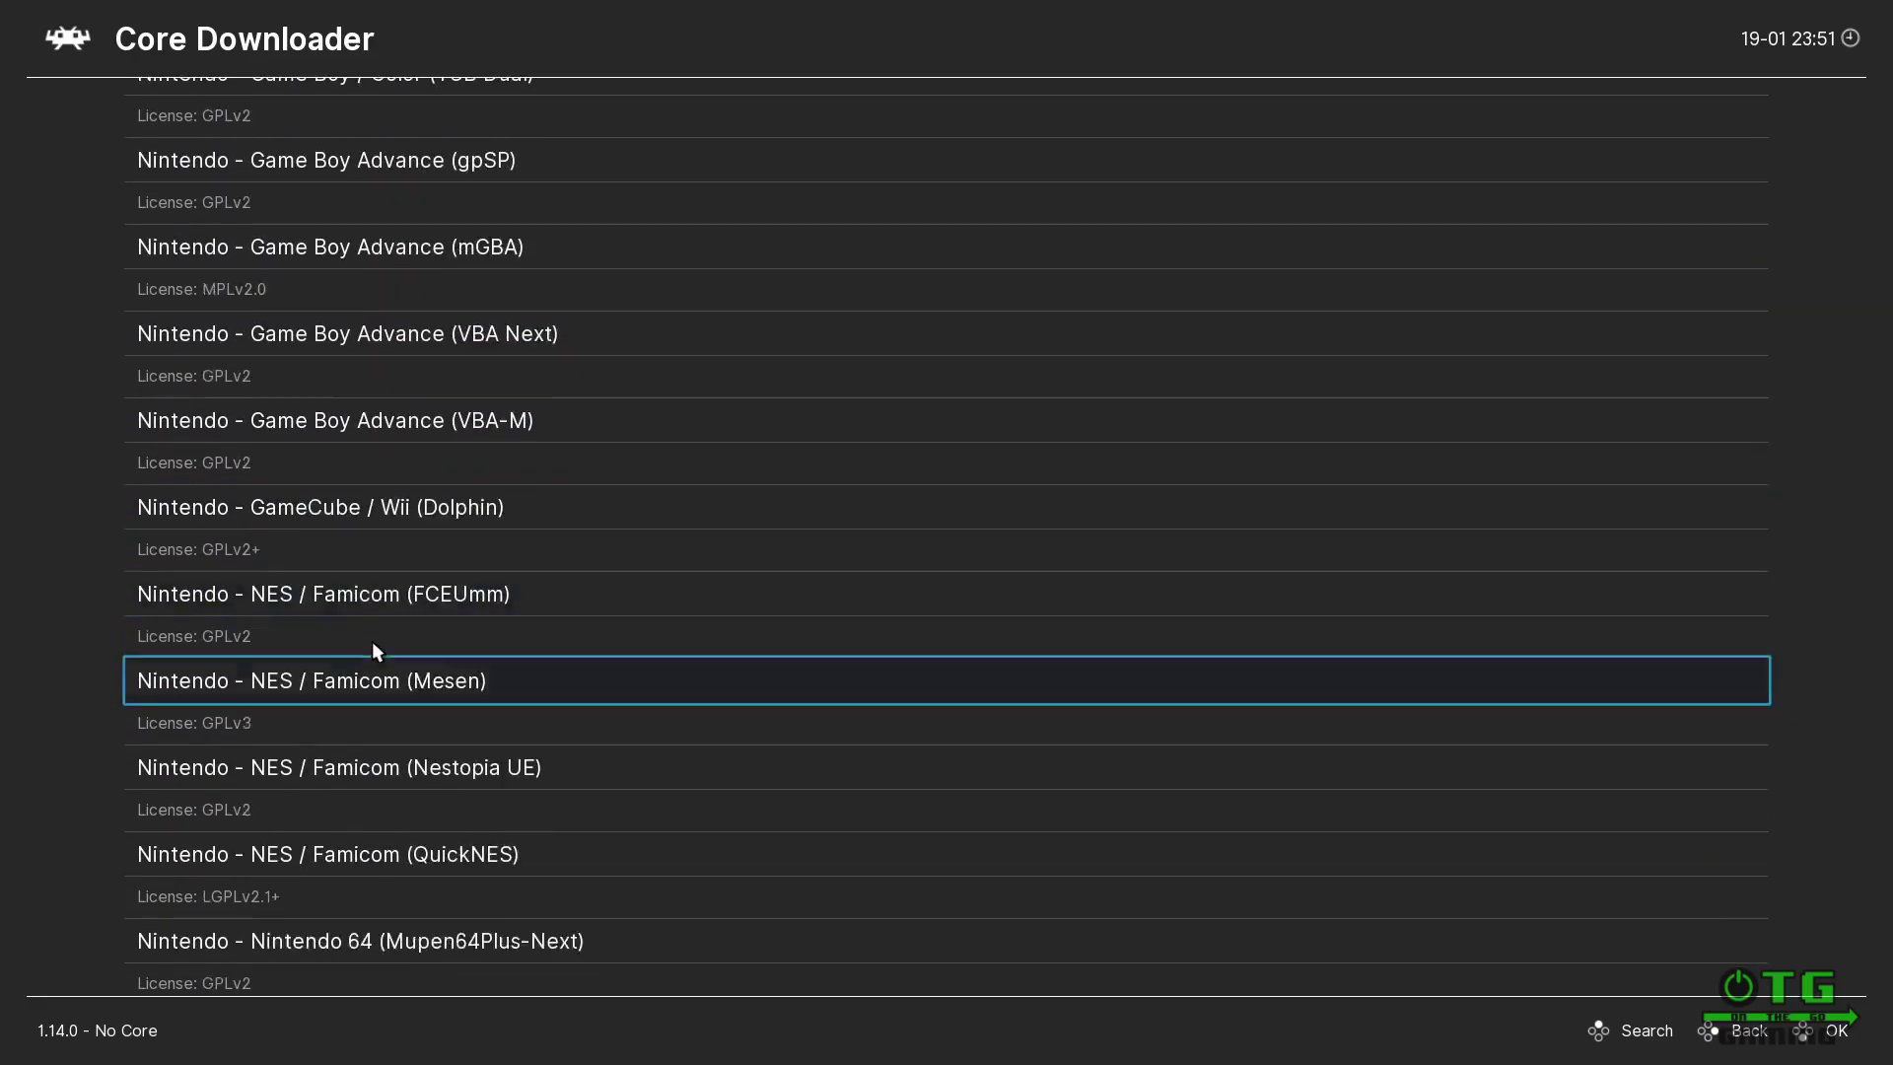
scroll(372, 643, down, 20)
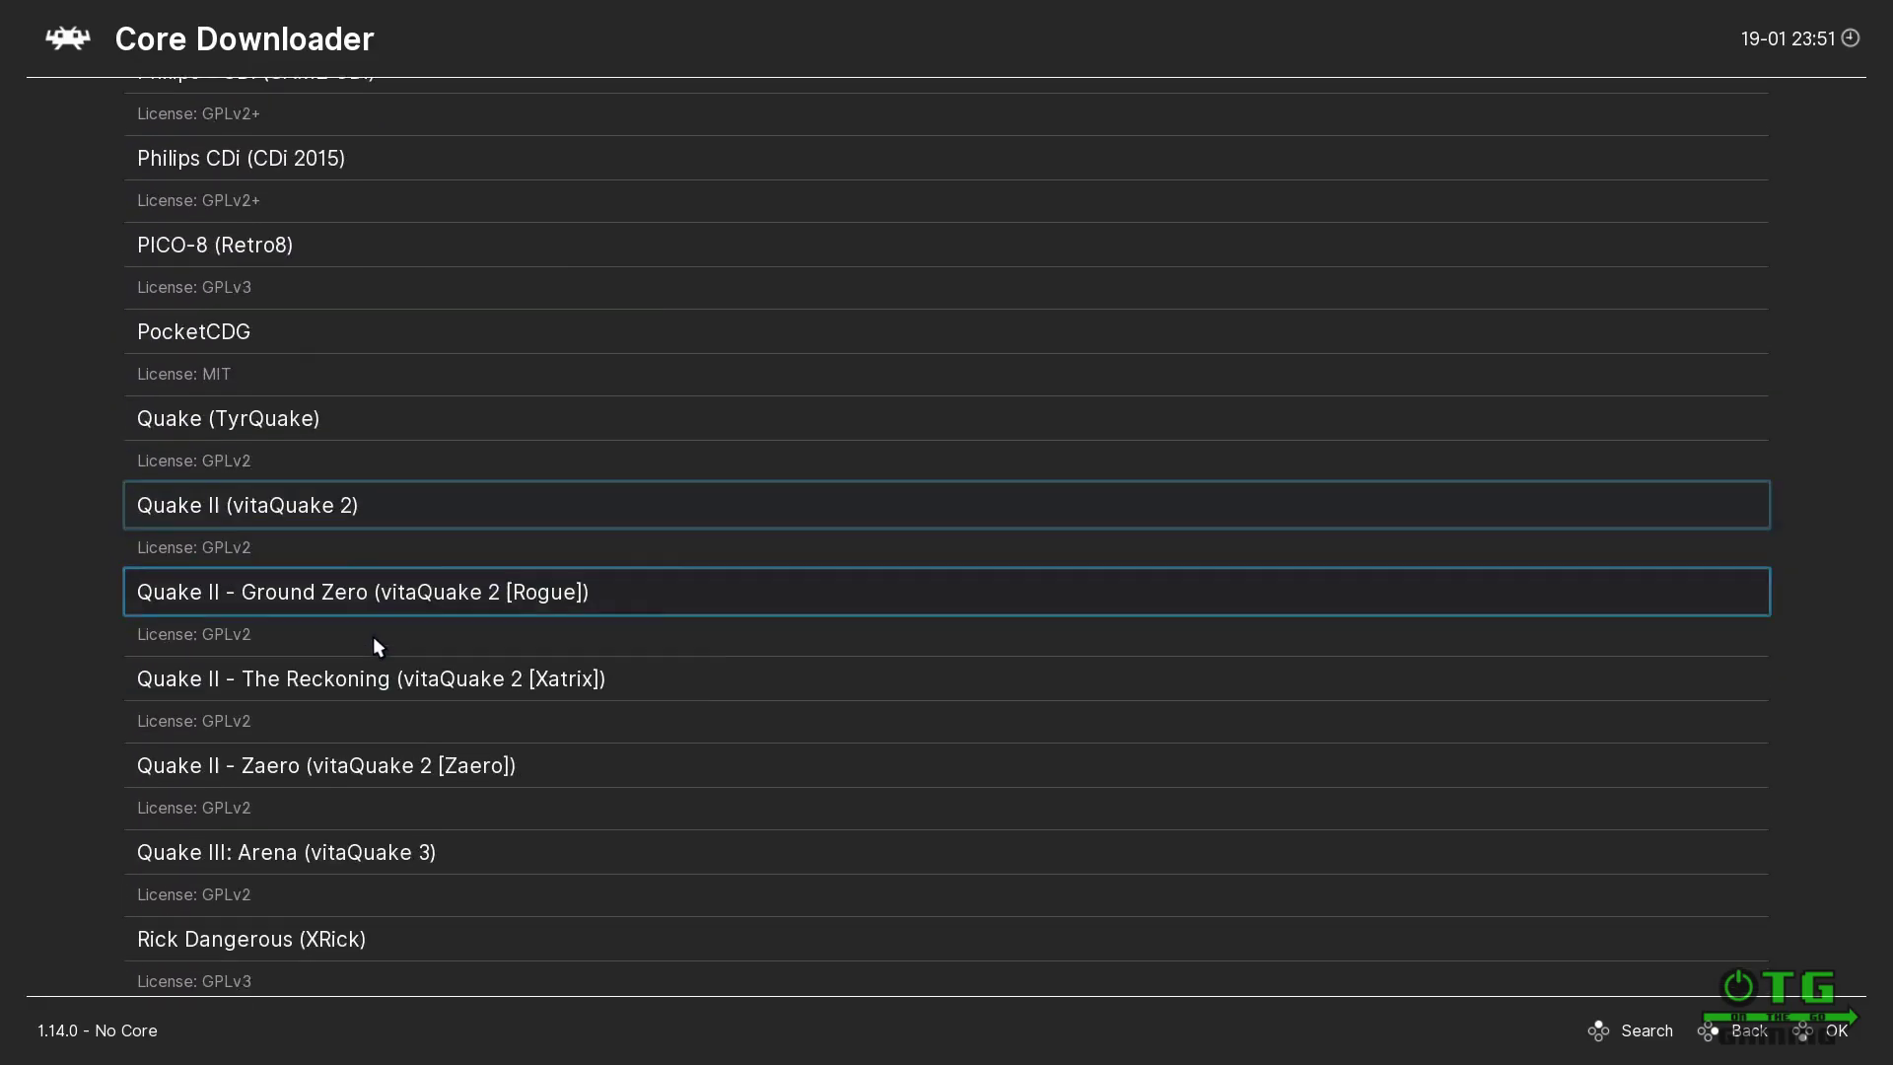
scroll(373, 639, down, 10)
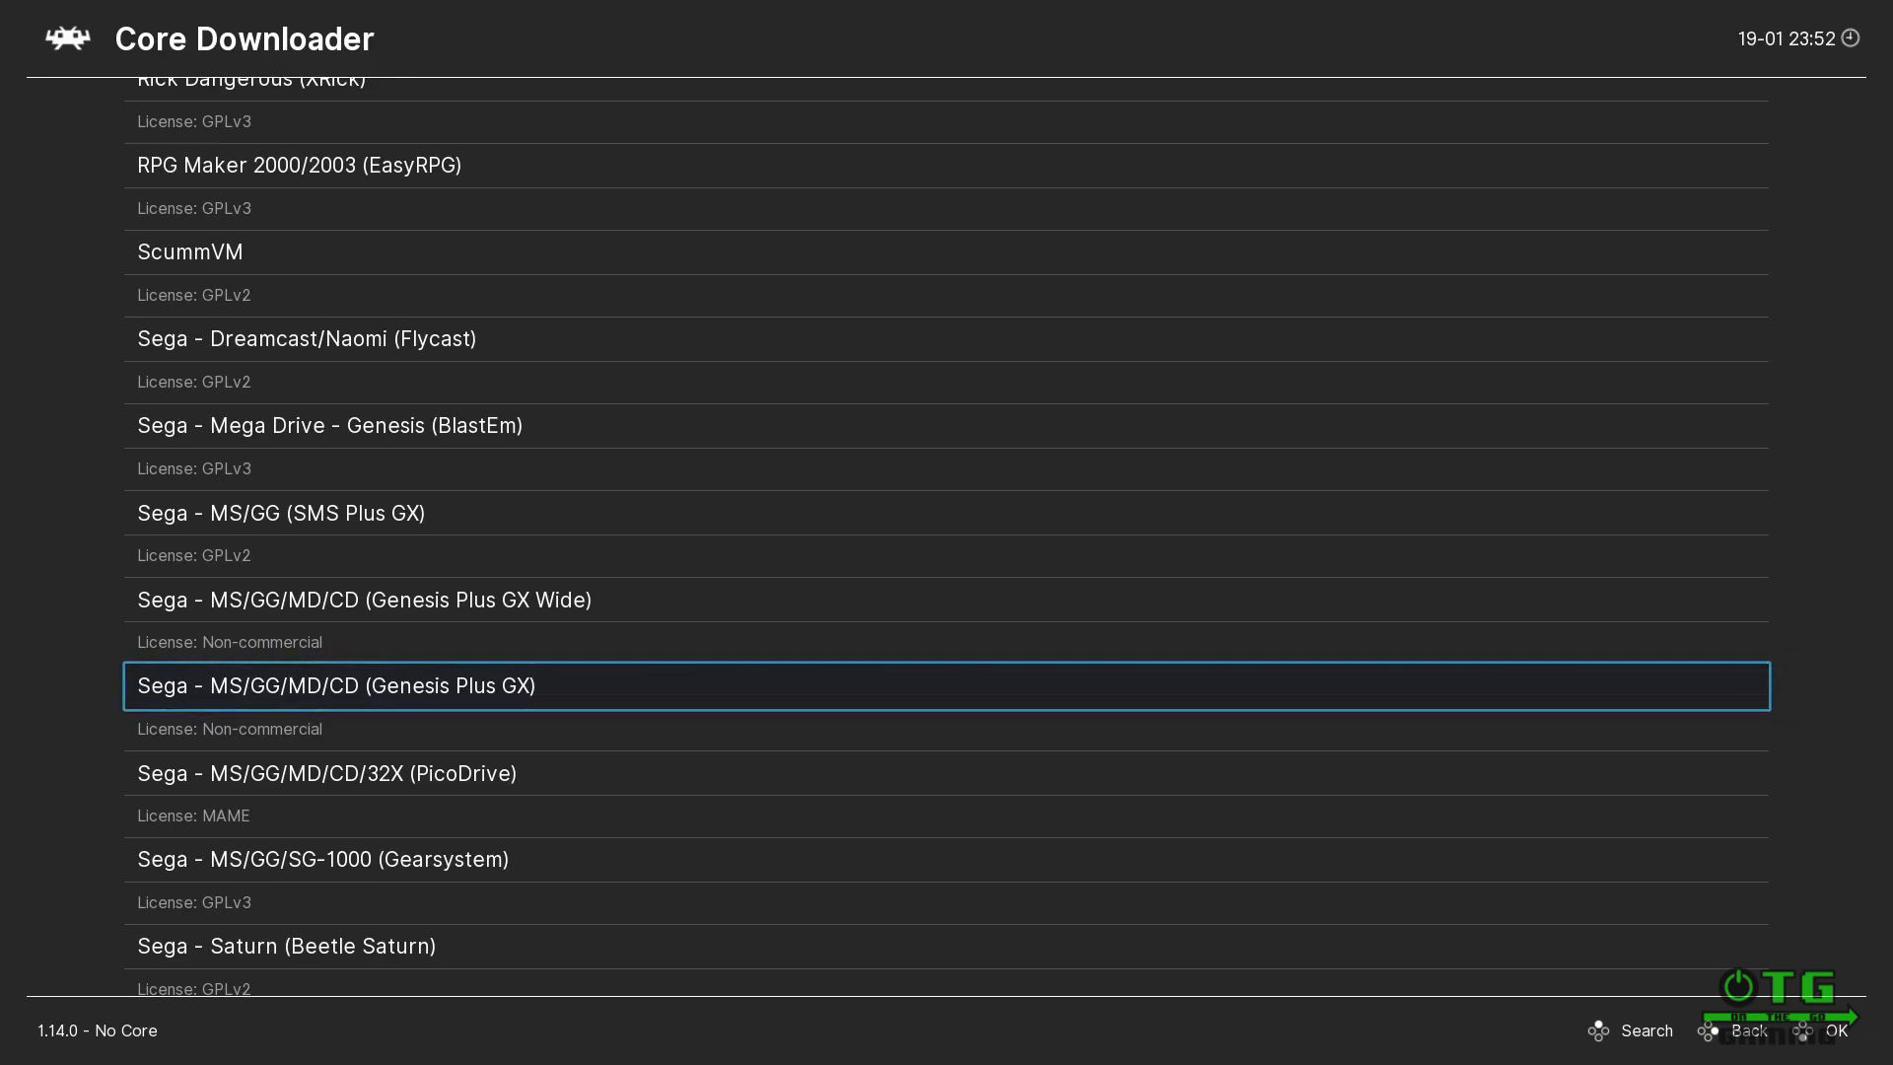
click(381, 689)
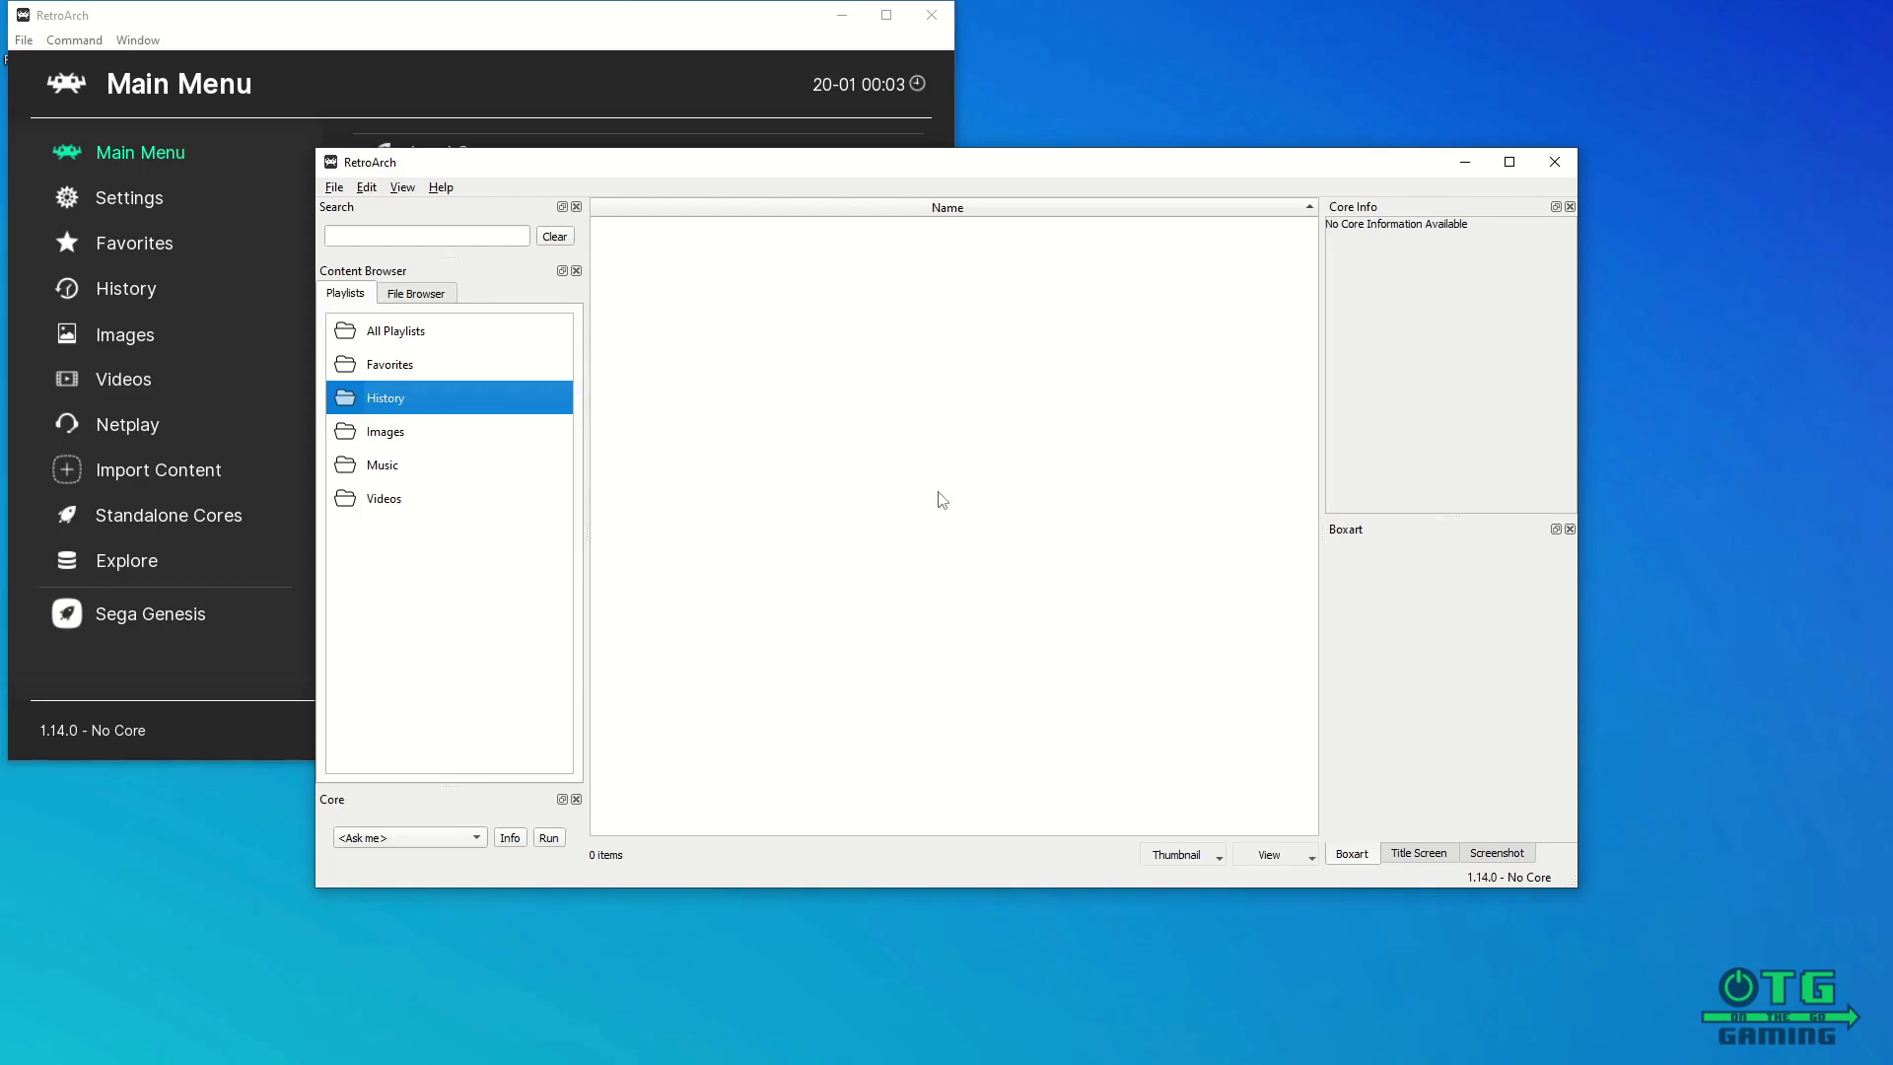
Step: Create a new playlist named Sega Genesis in the desktop menu
right_click(403, 625)
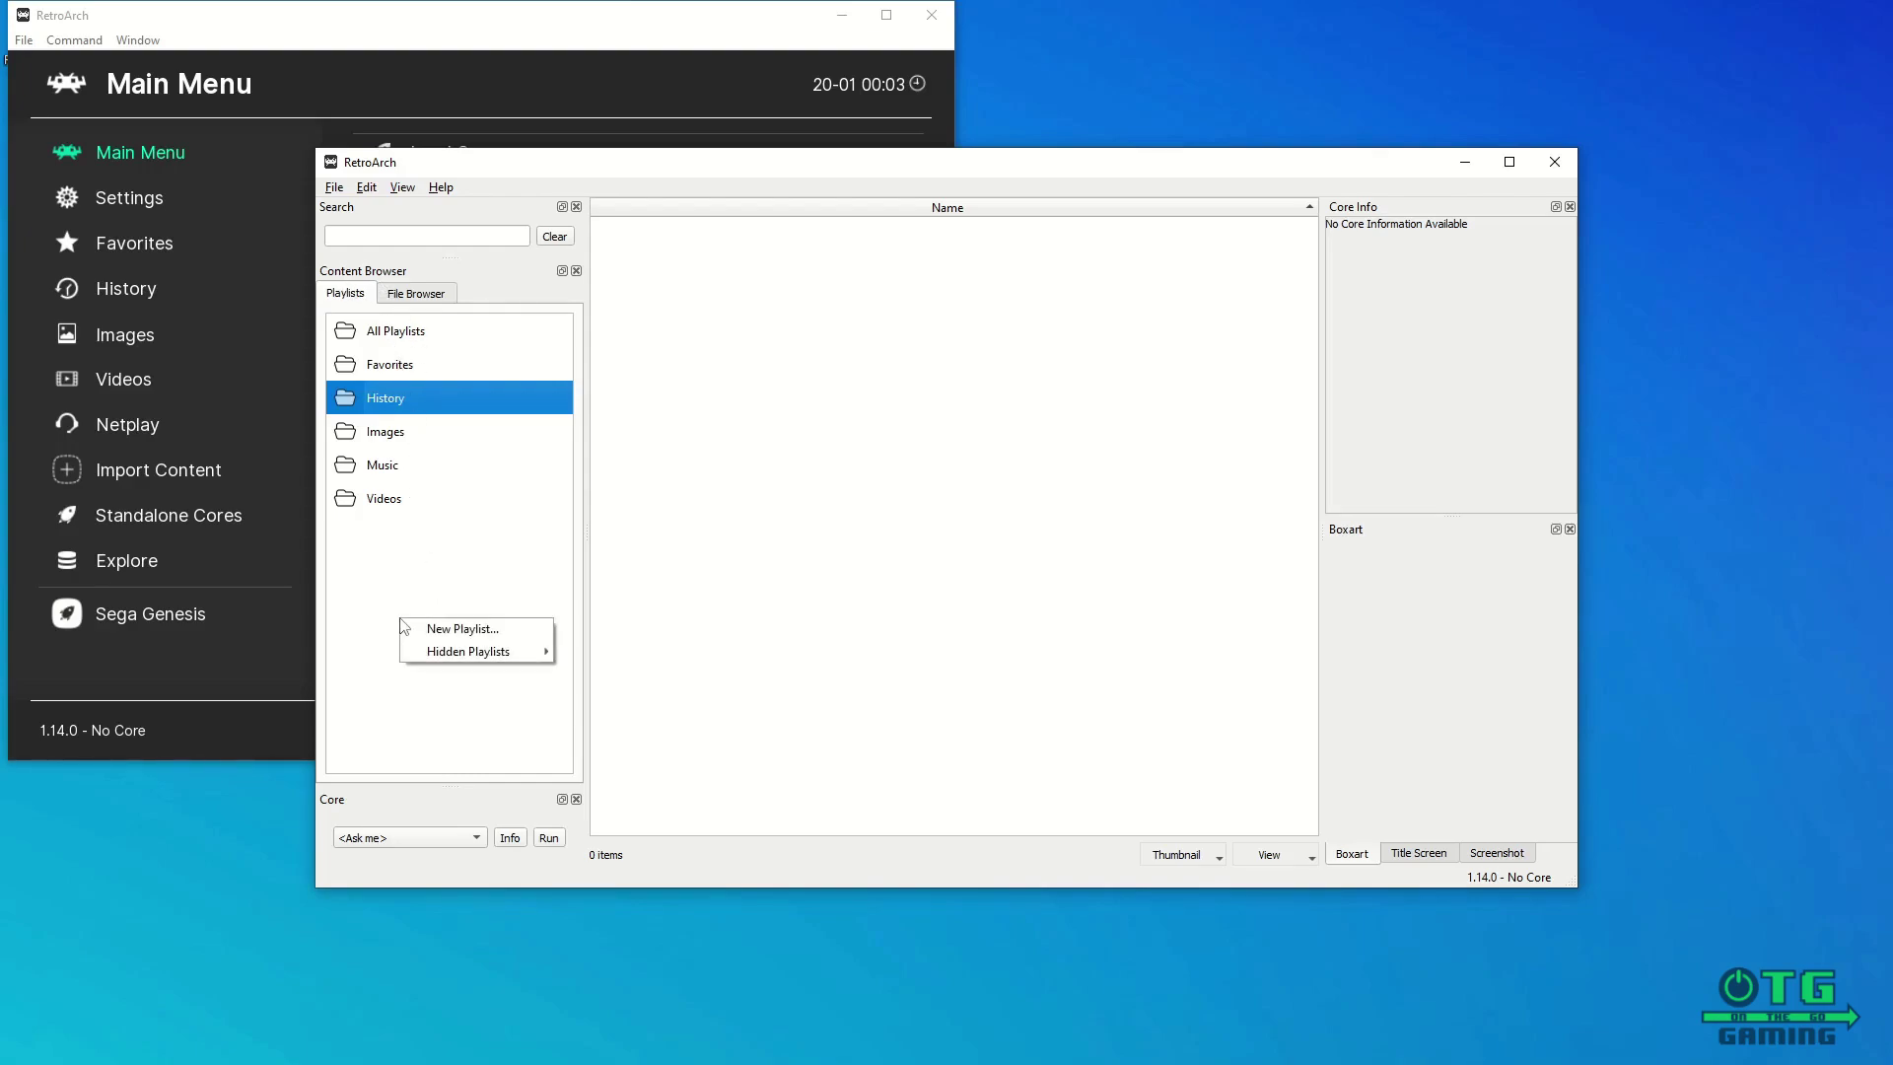
click(456, 631)
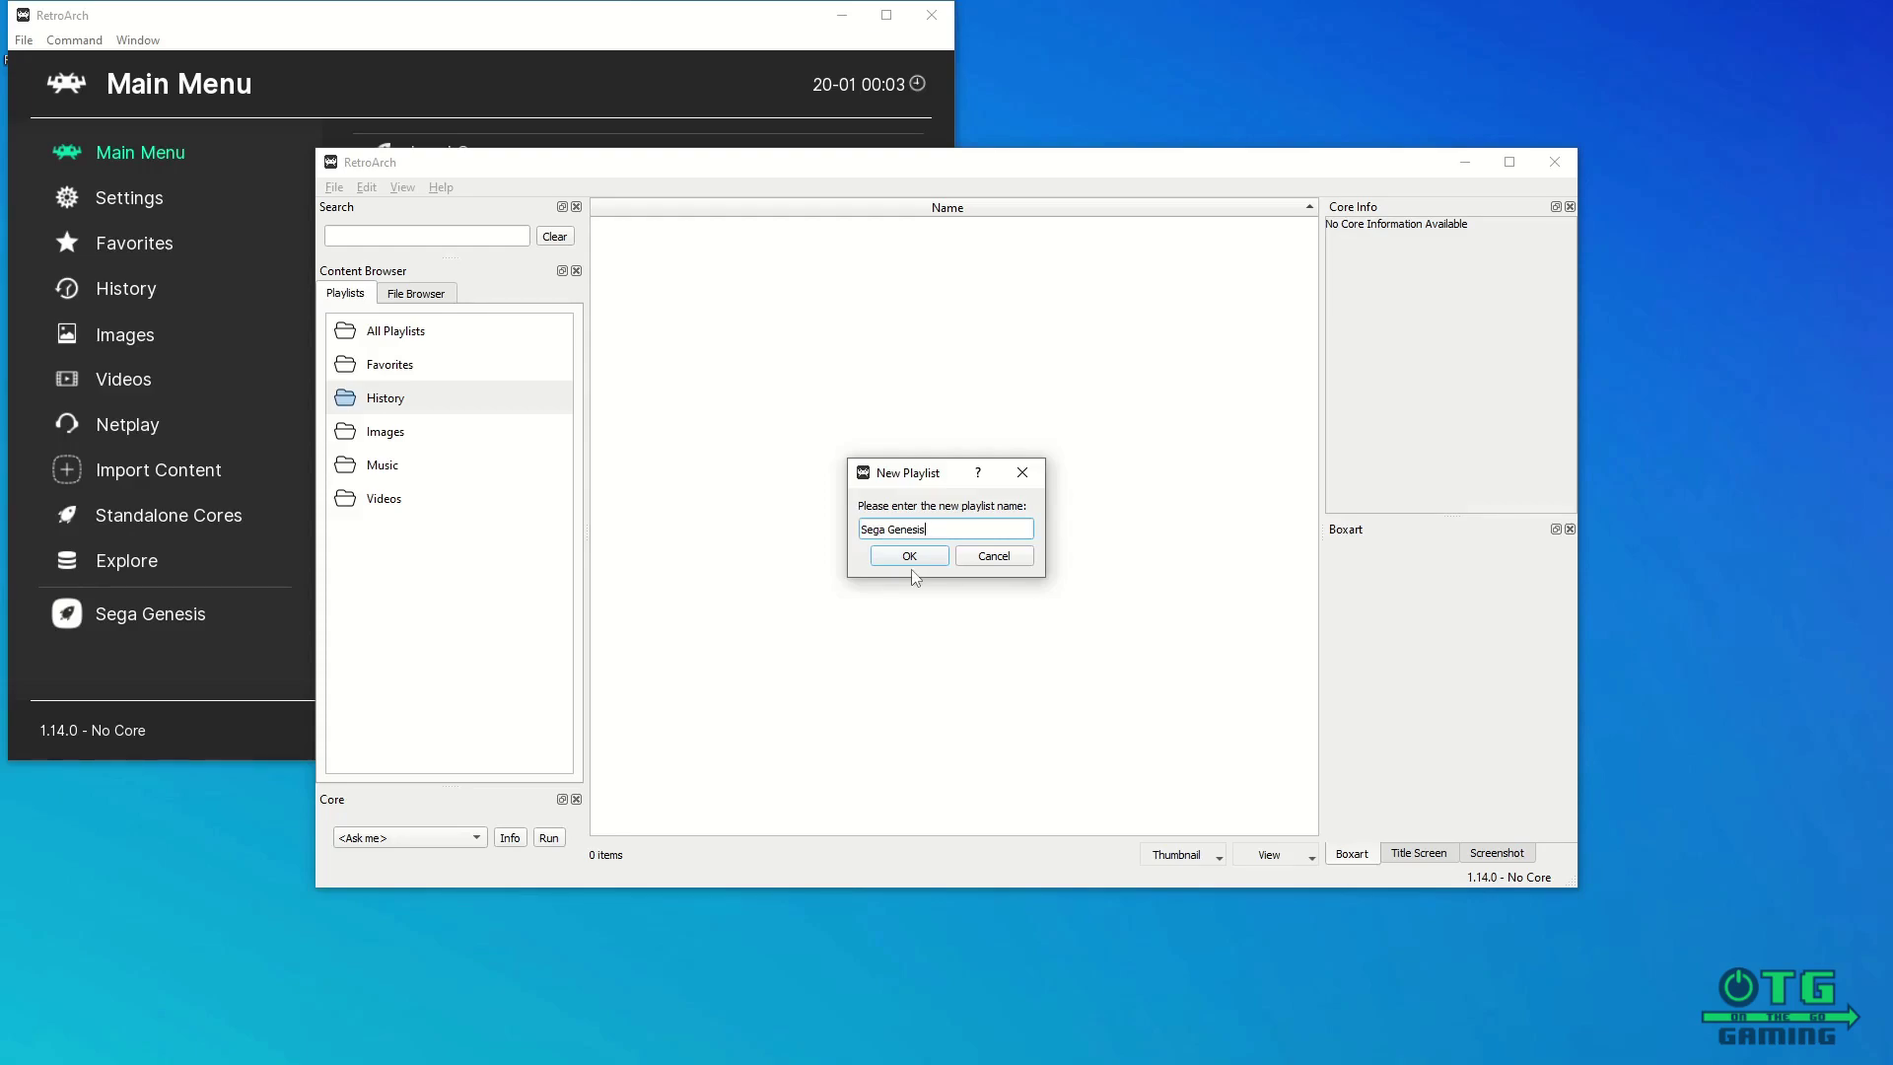
click(909, 557)
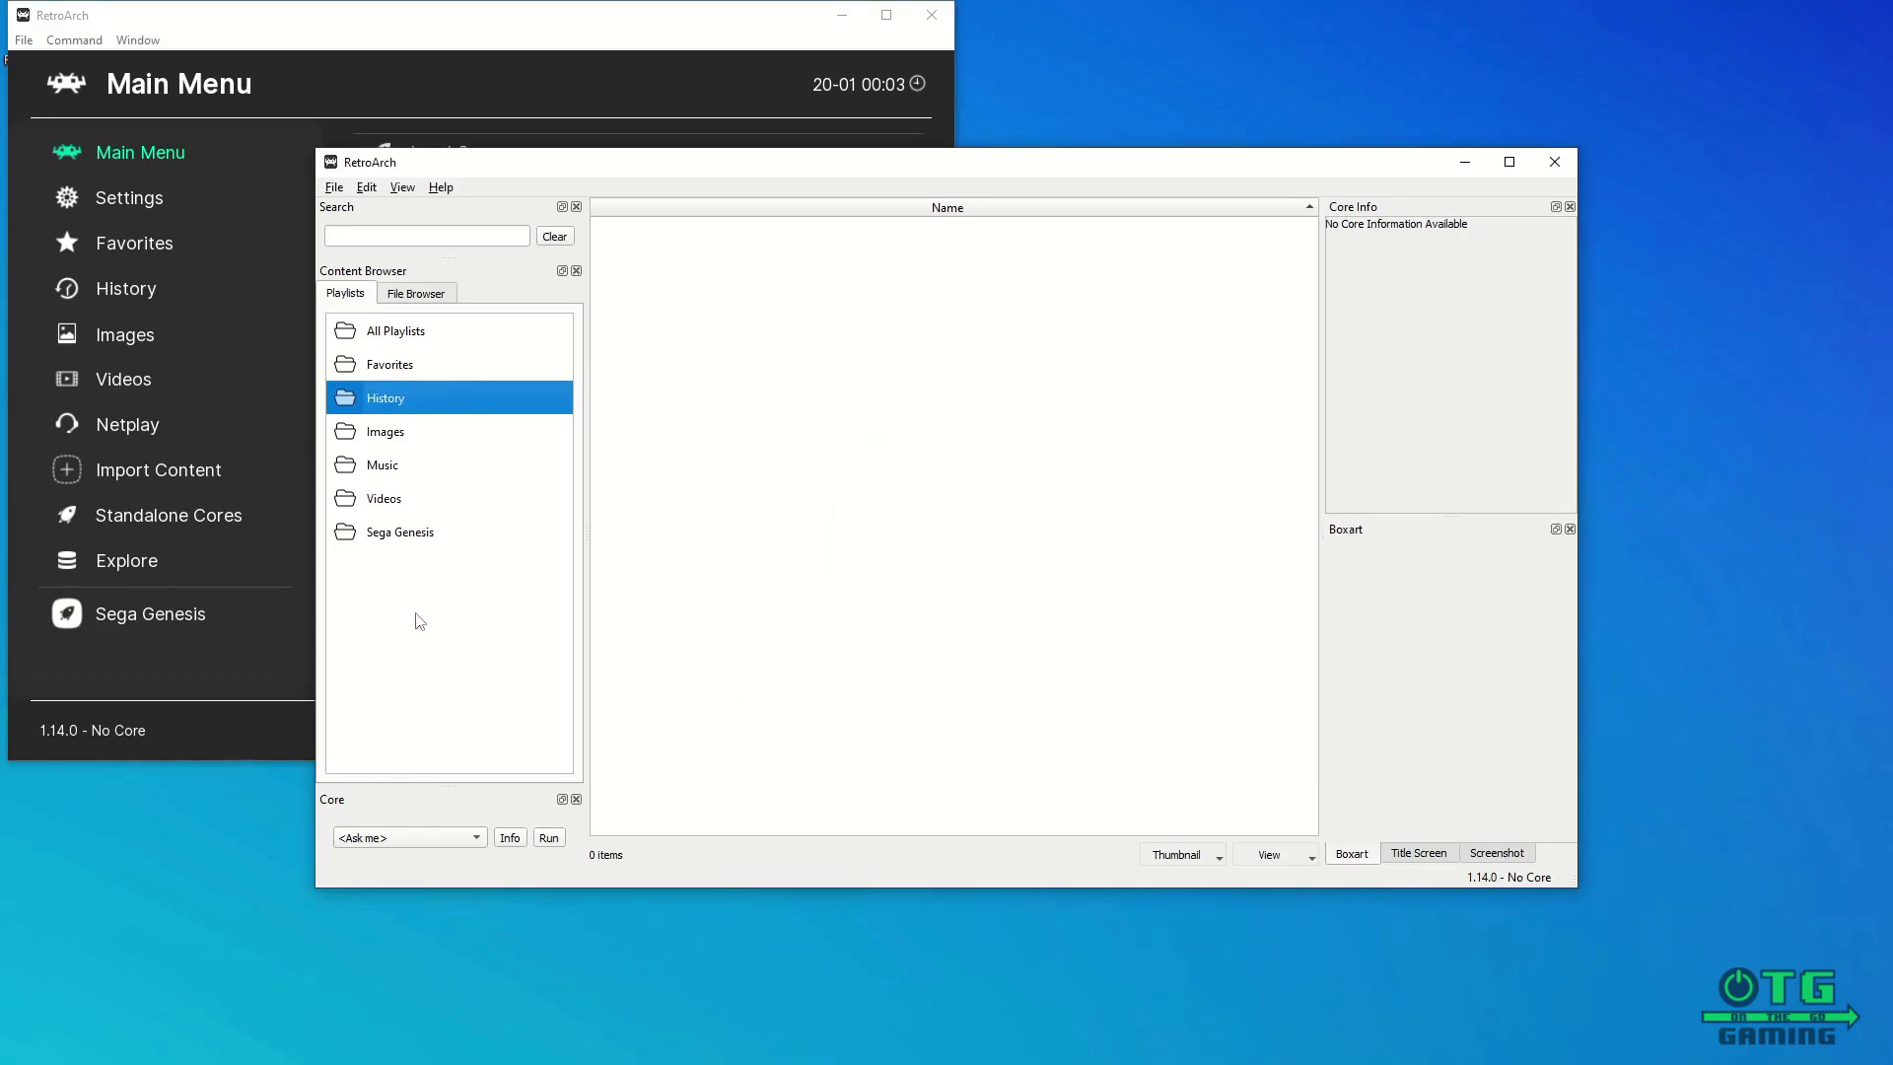
Step: Choose the folder of Genesis games under Emulation > Games as the folder to add to the Sega Genesis playlist
click(383, 540)
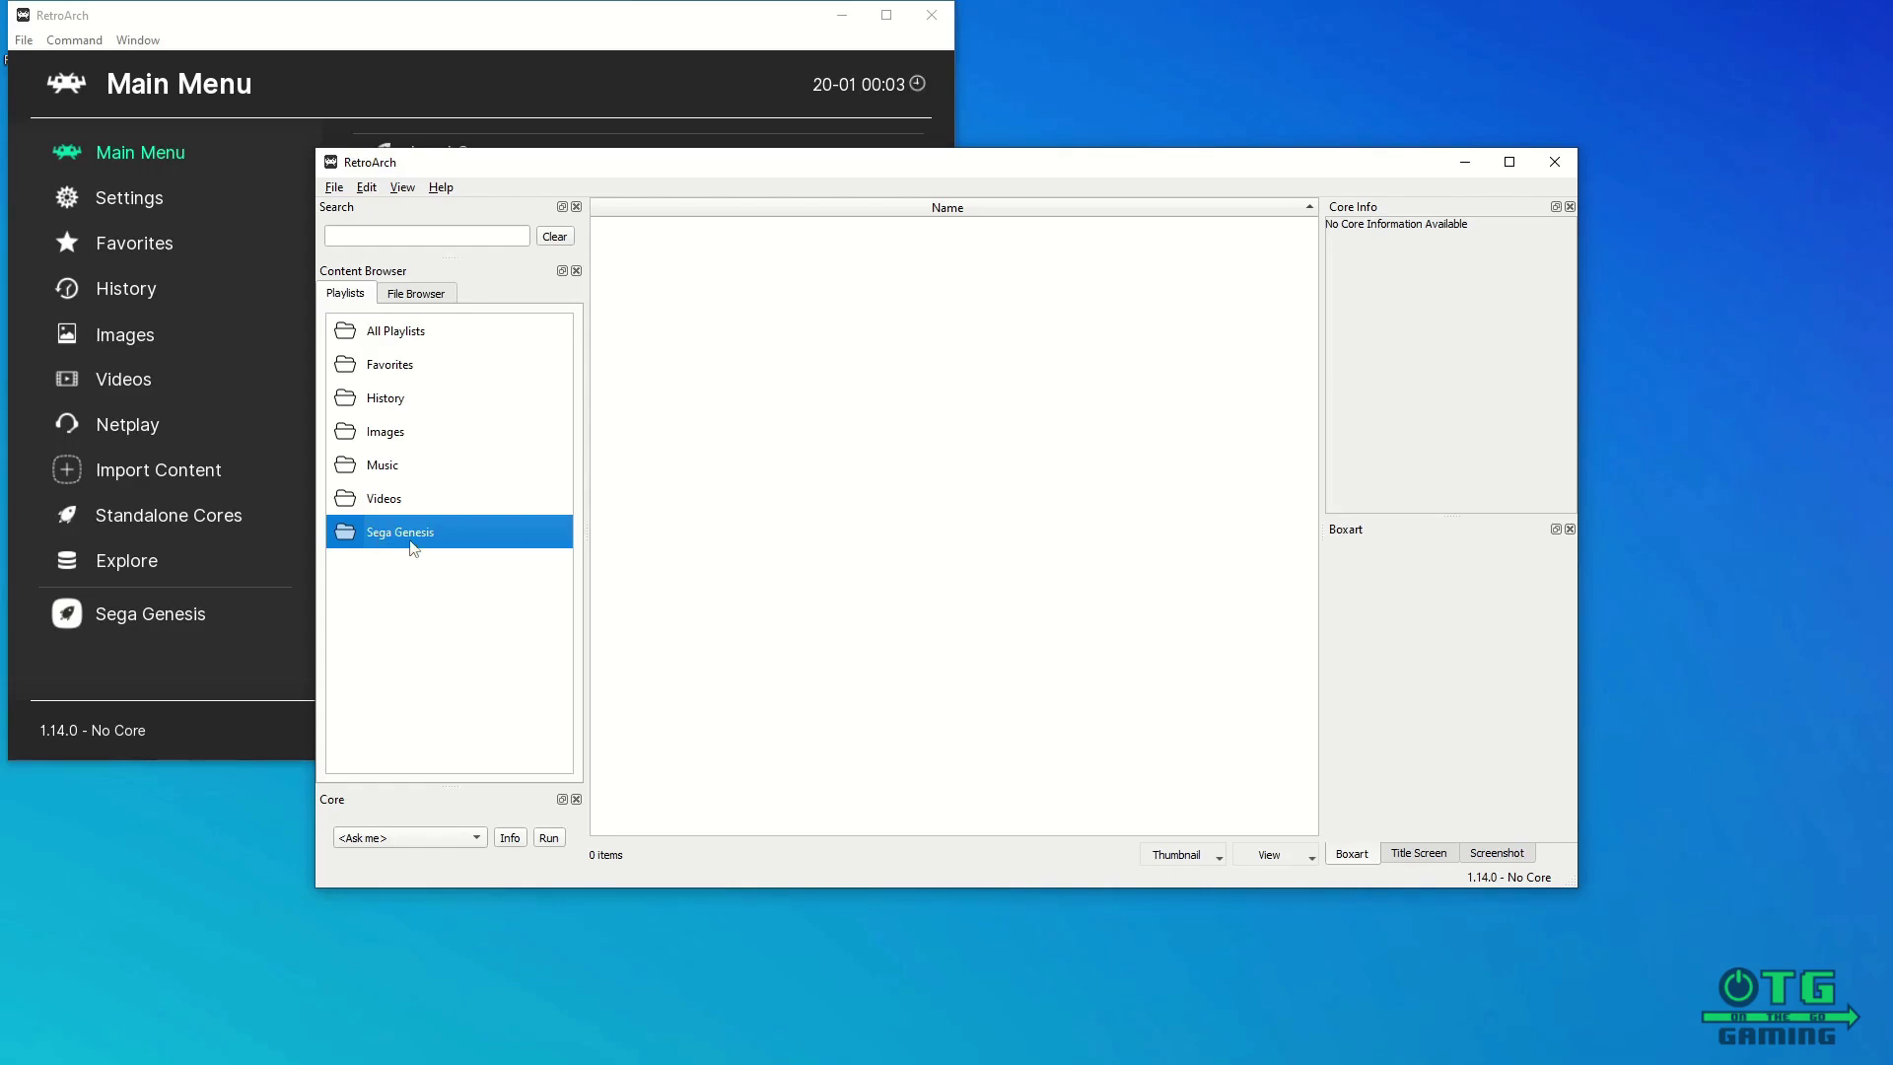
right_click(859, 470)
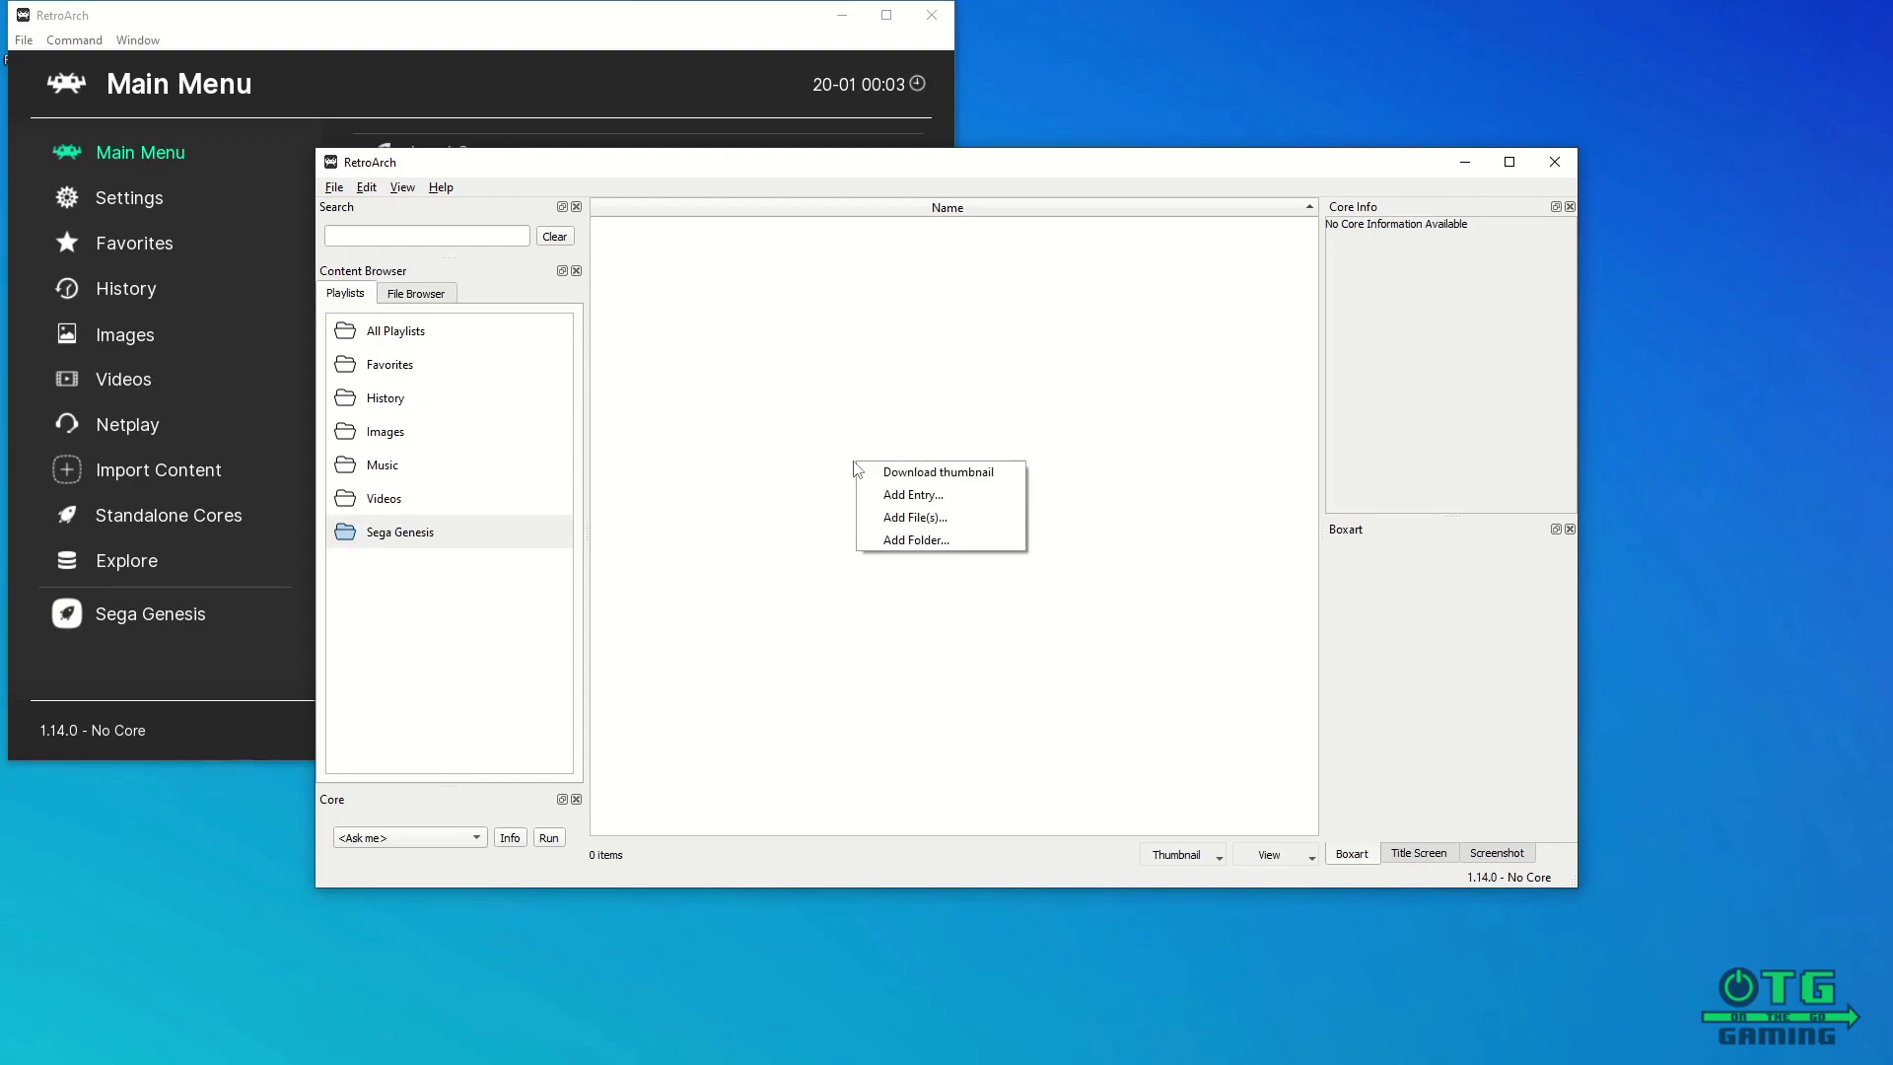
click(916, 540)
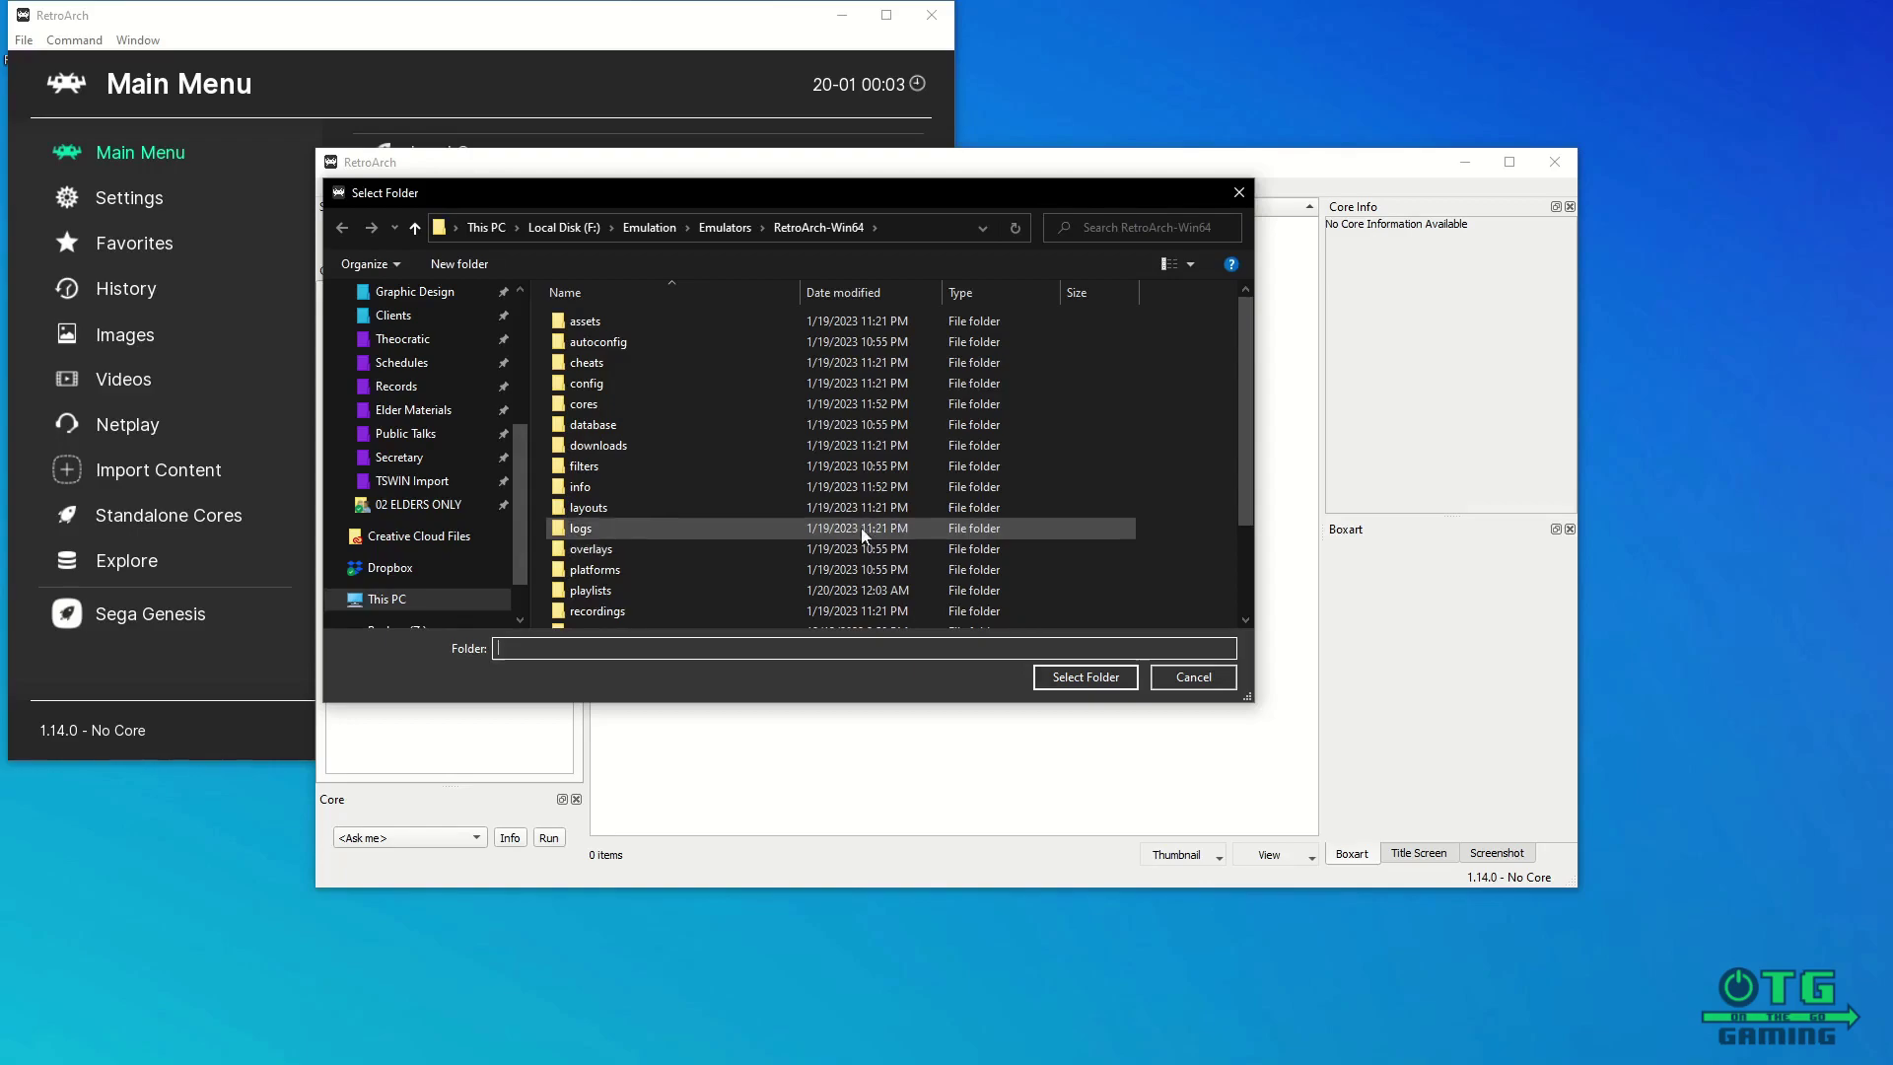
click(648, 227)
double_click(613, 339)
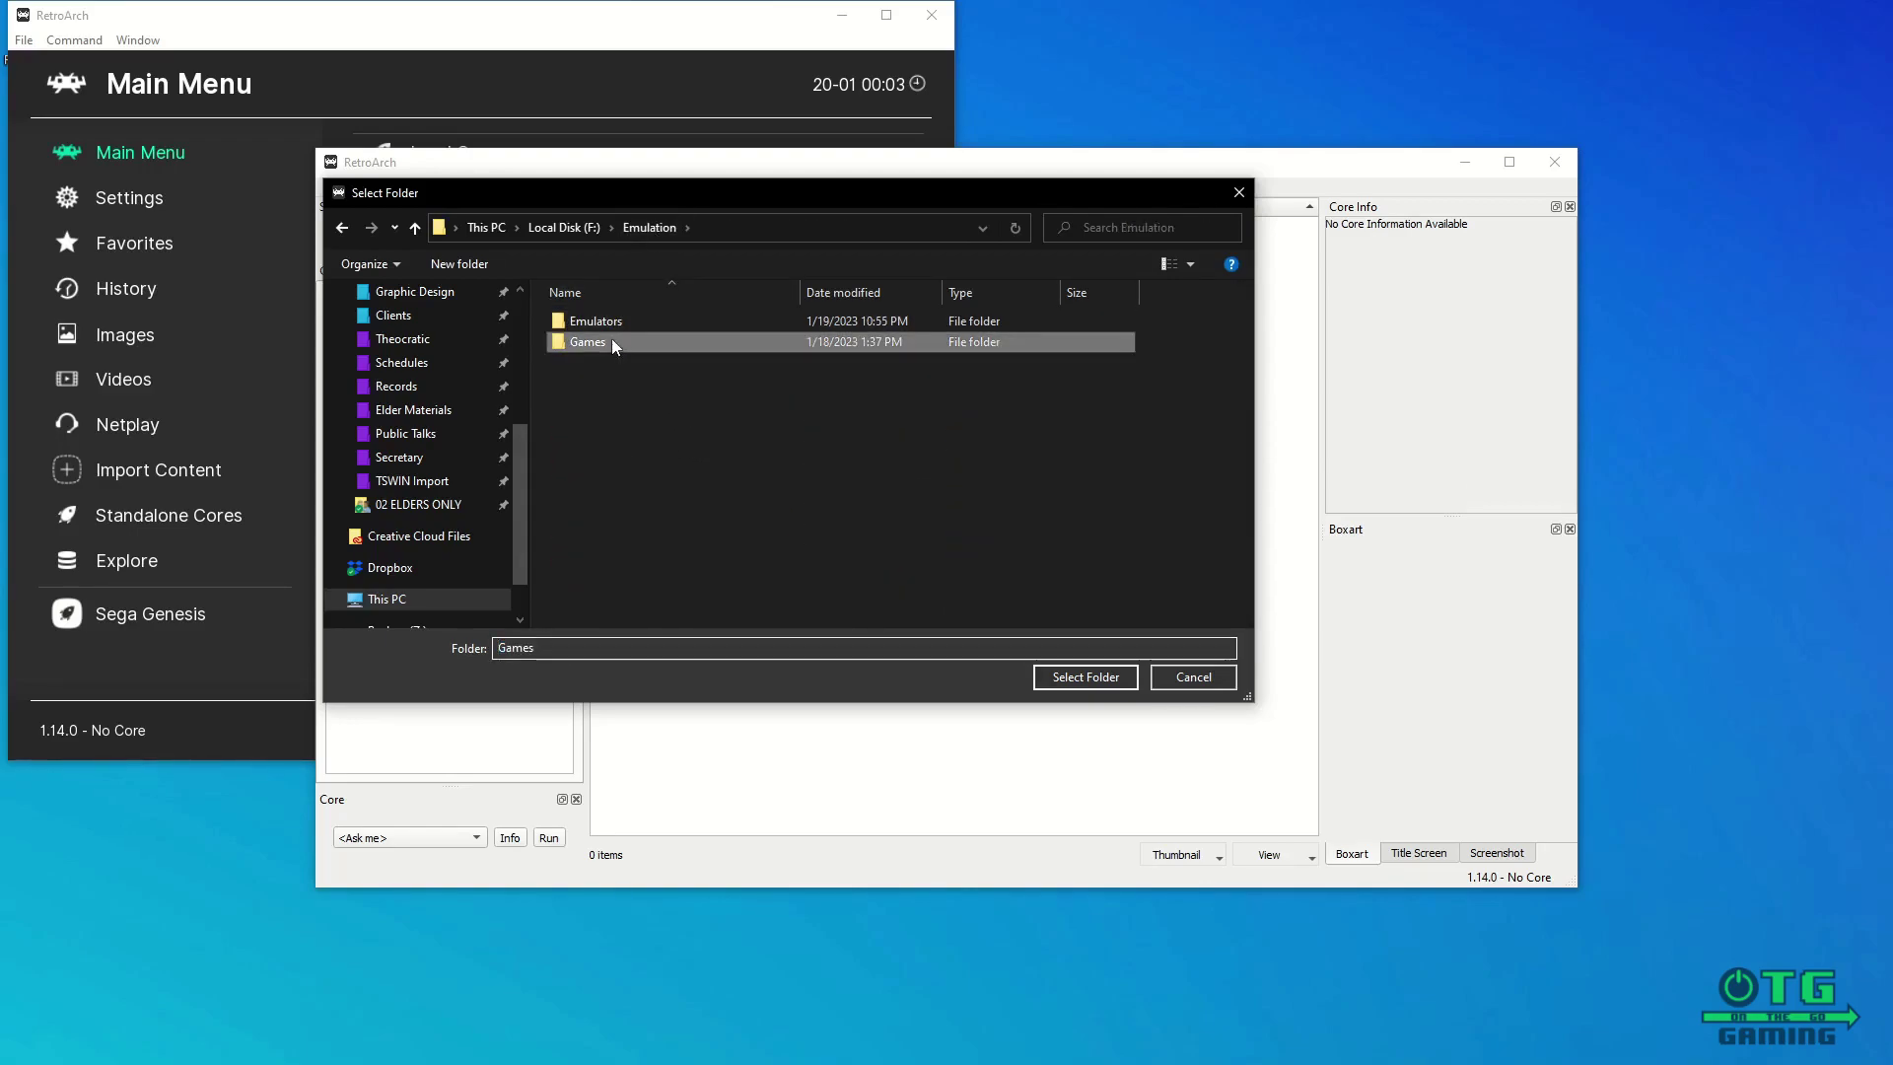
click(594, 343)
click(1060, 677)
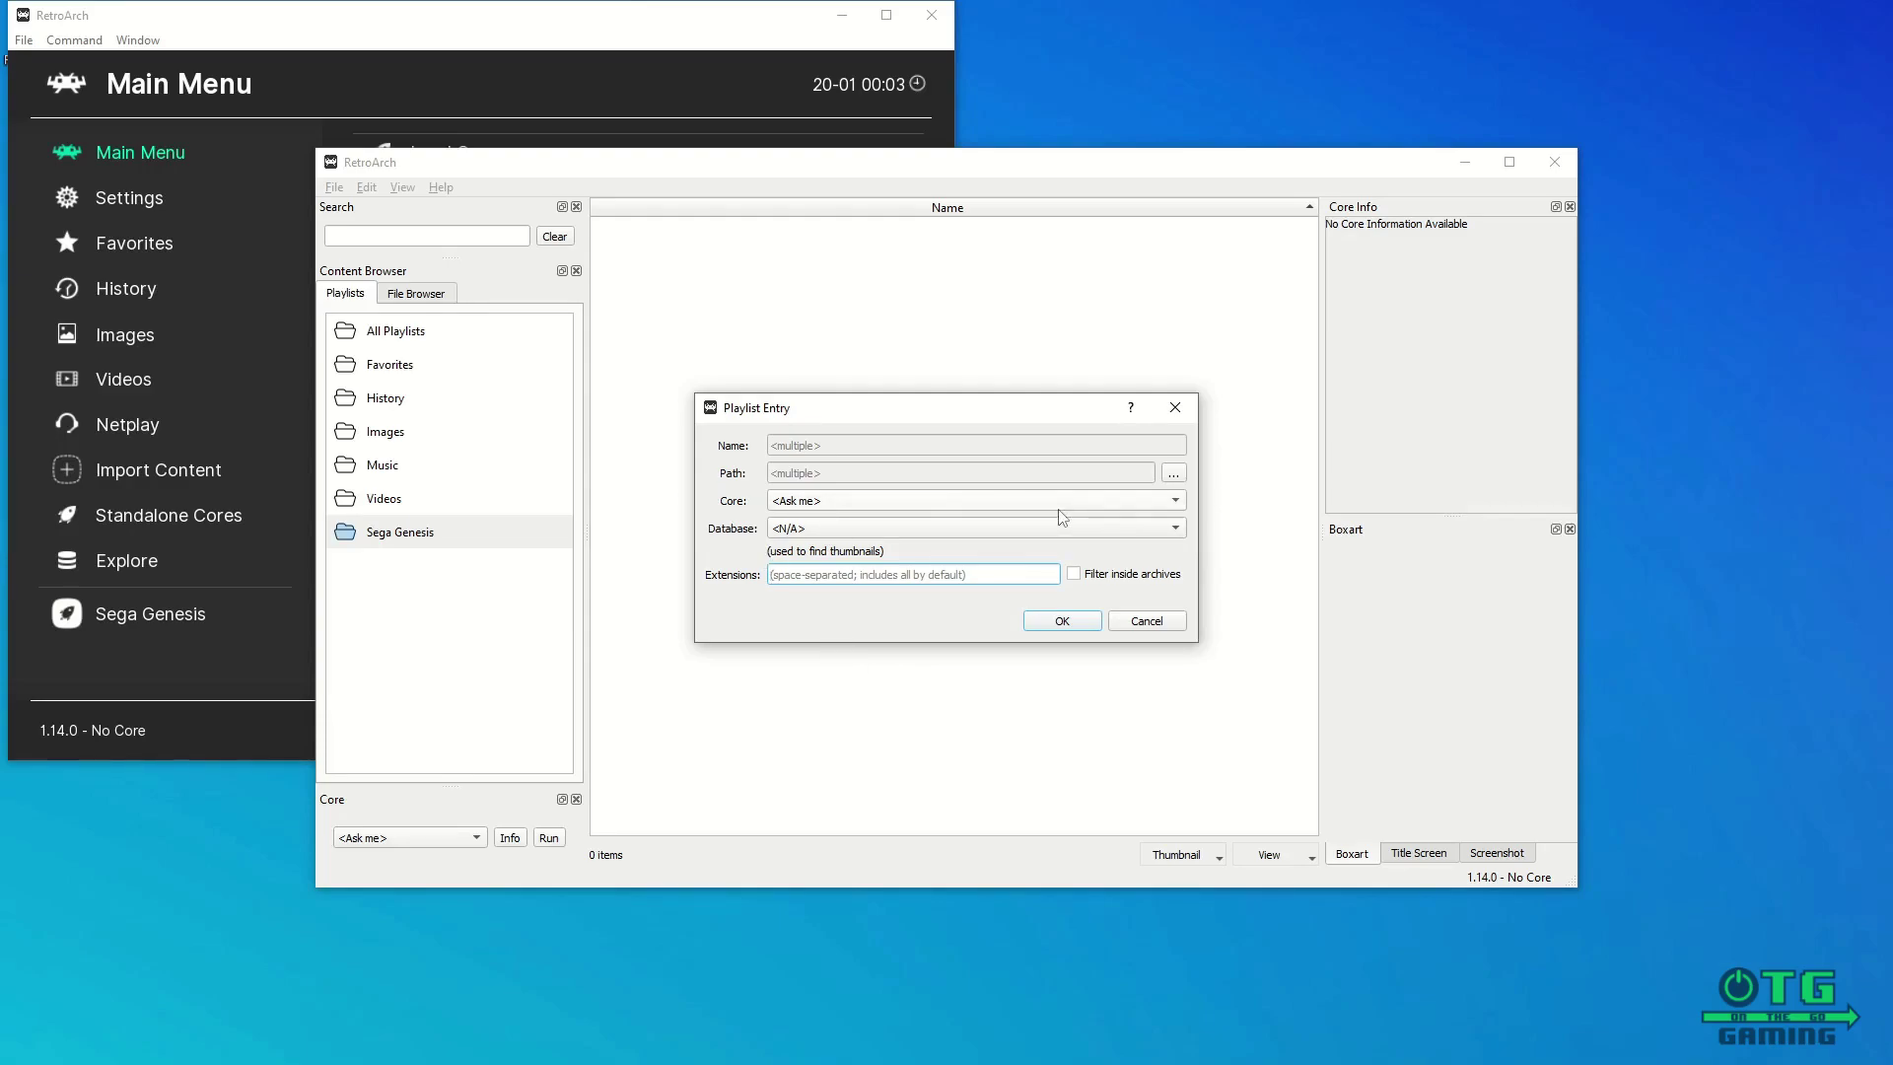
Step: Set the playlist entries' core to Genesis Plus GX and database to Sega - Mega Drive - Genesis, and add the games
click(1122, 502)
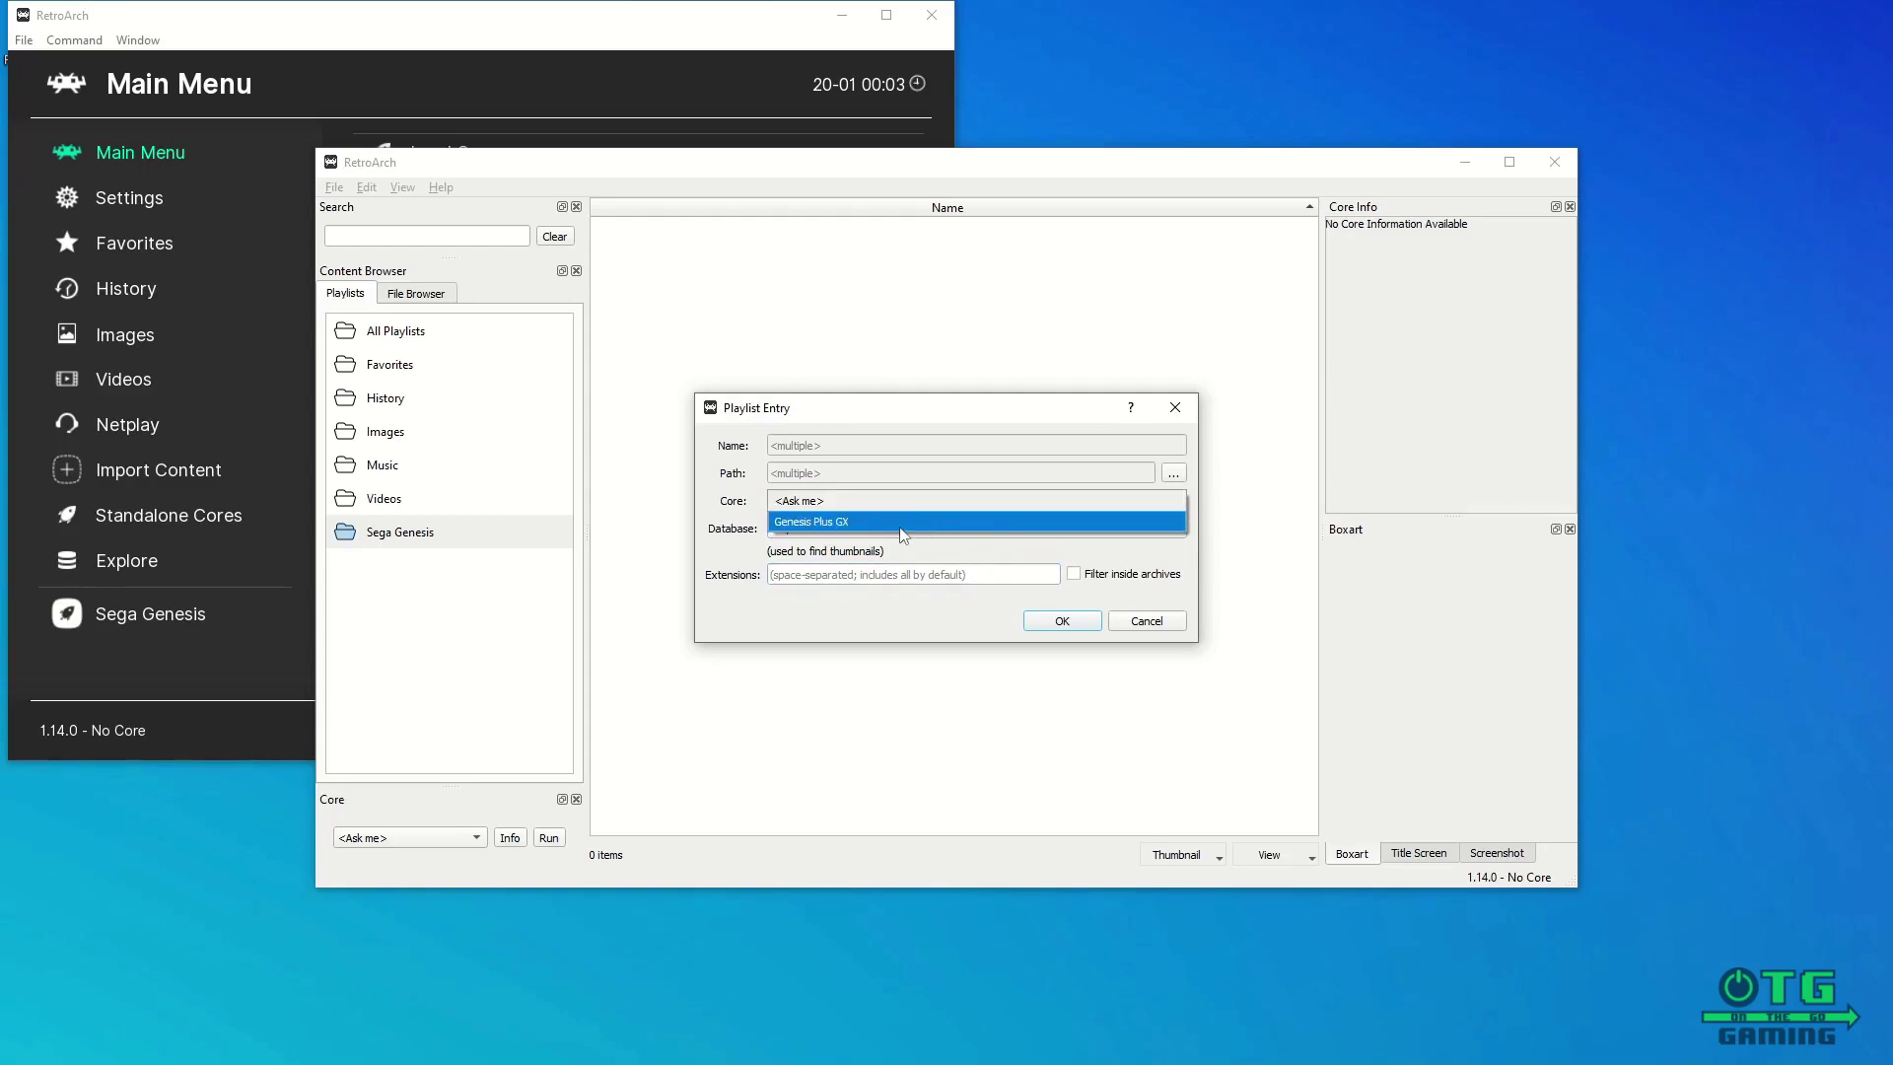
click(820, 523)
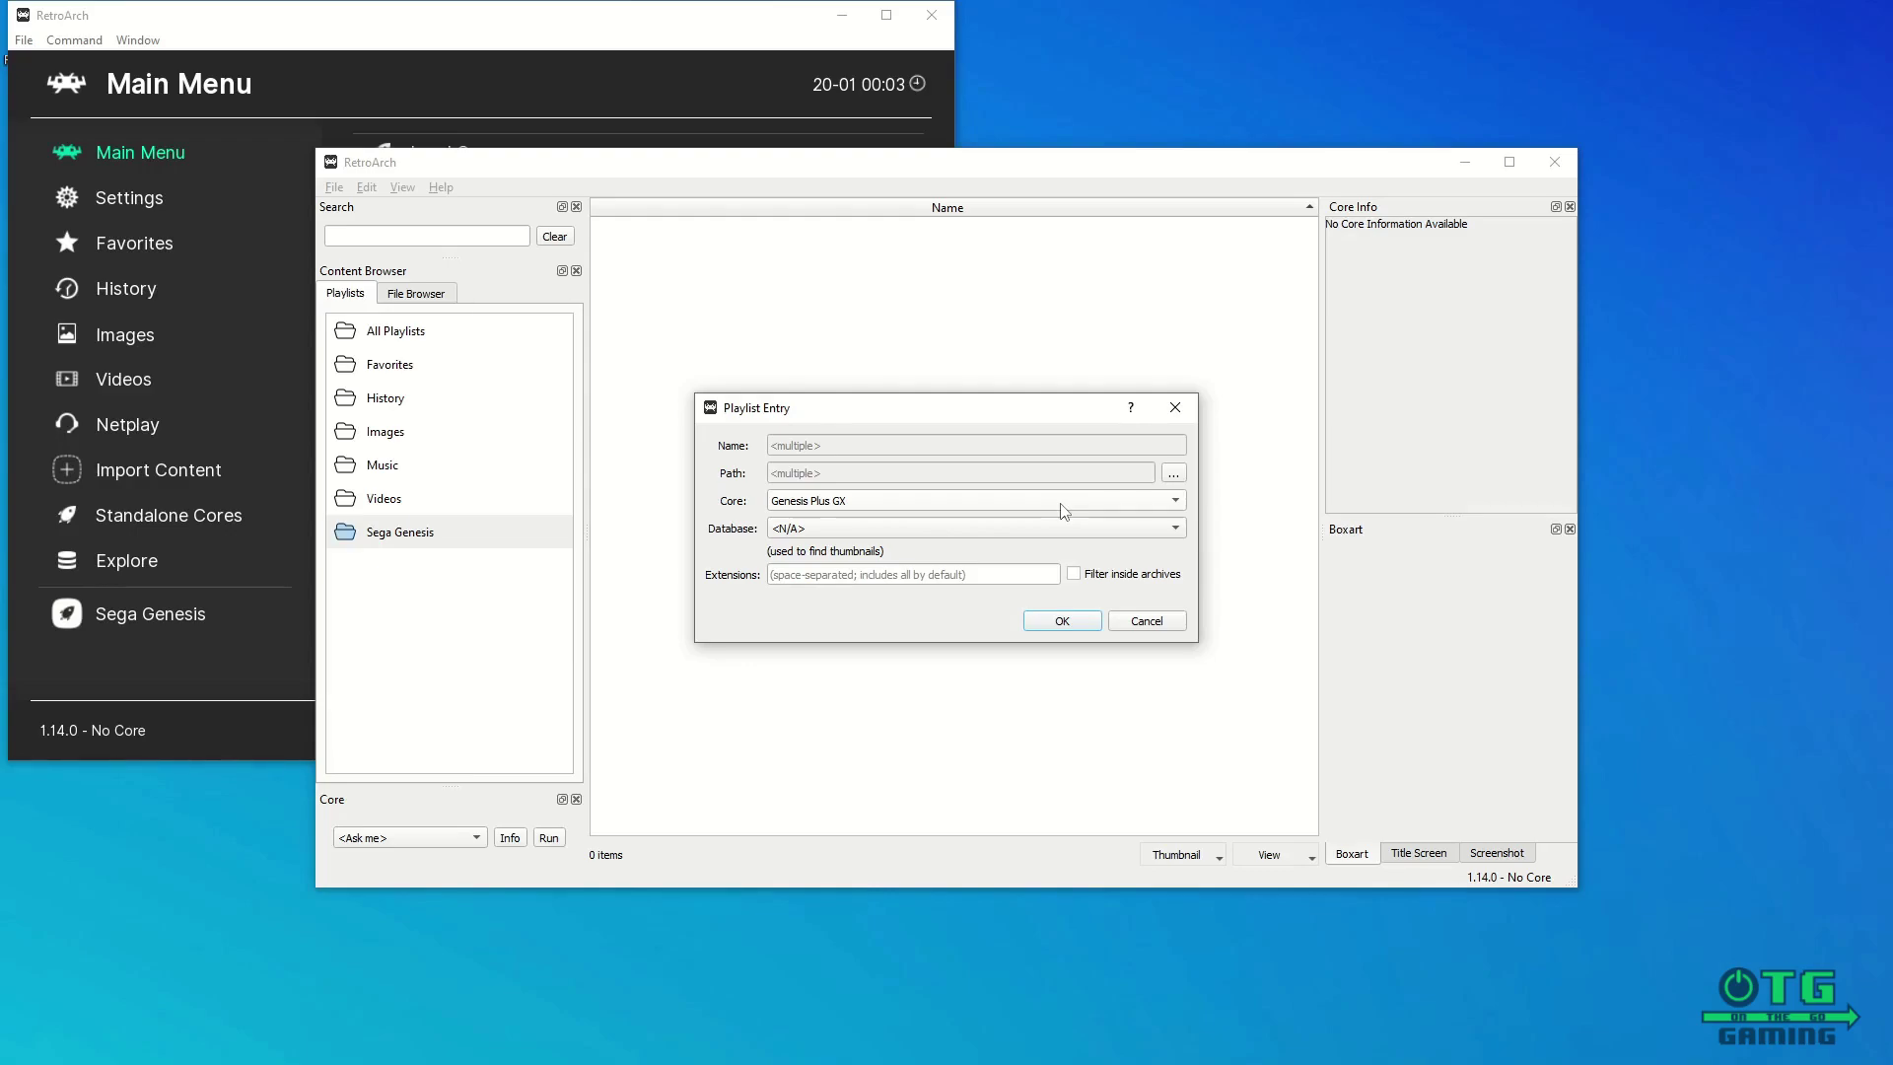
click(1087, 532)
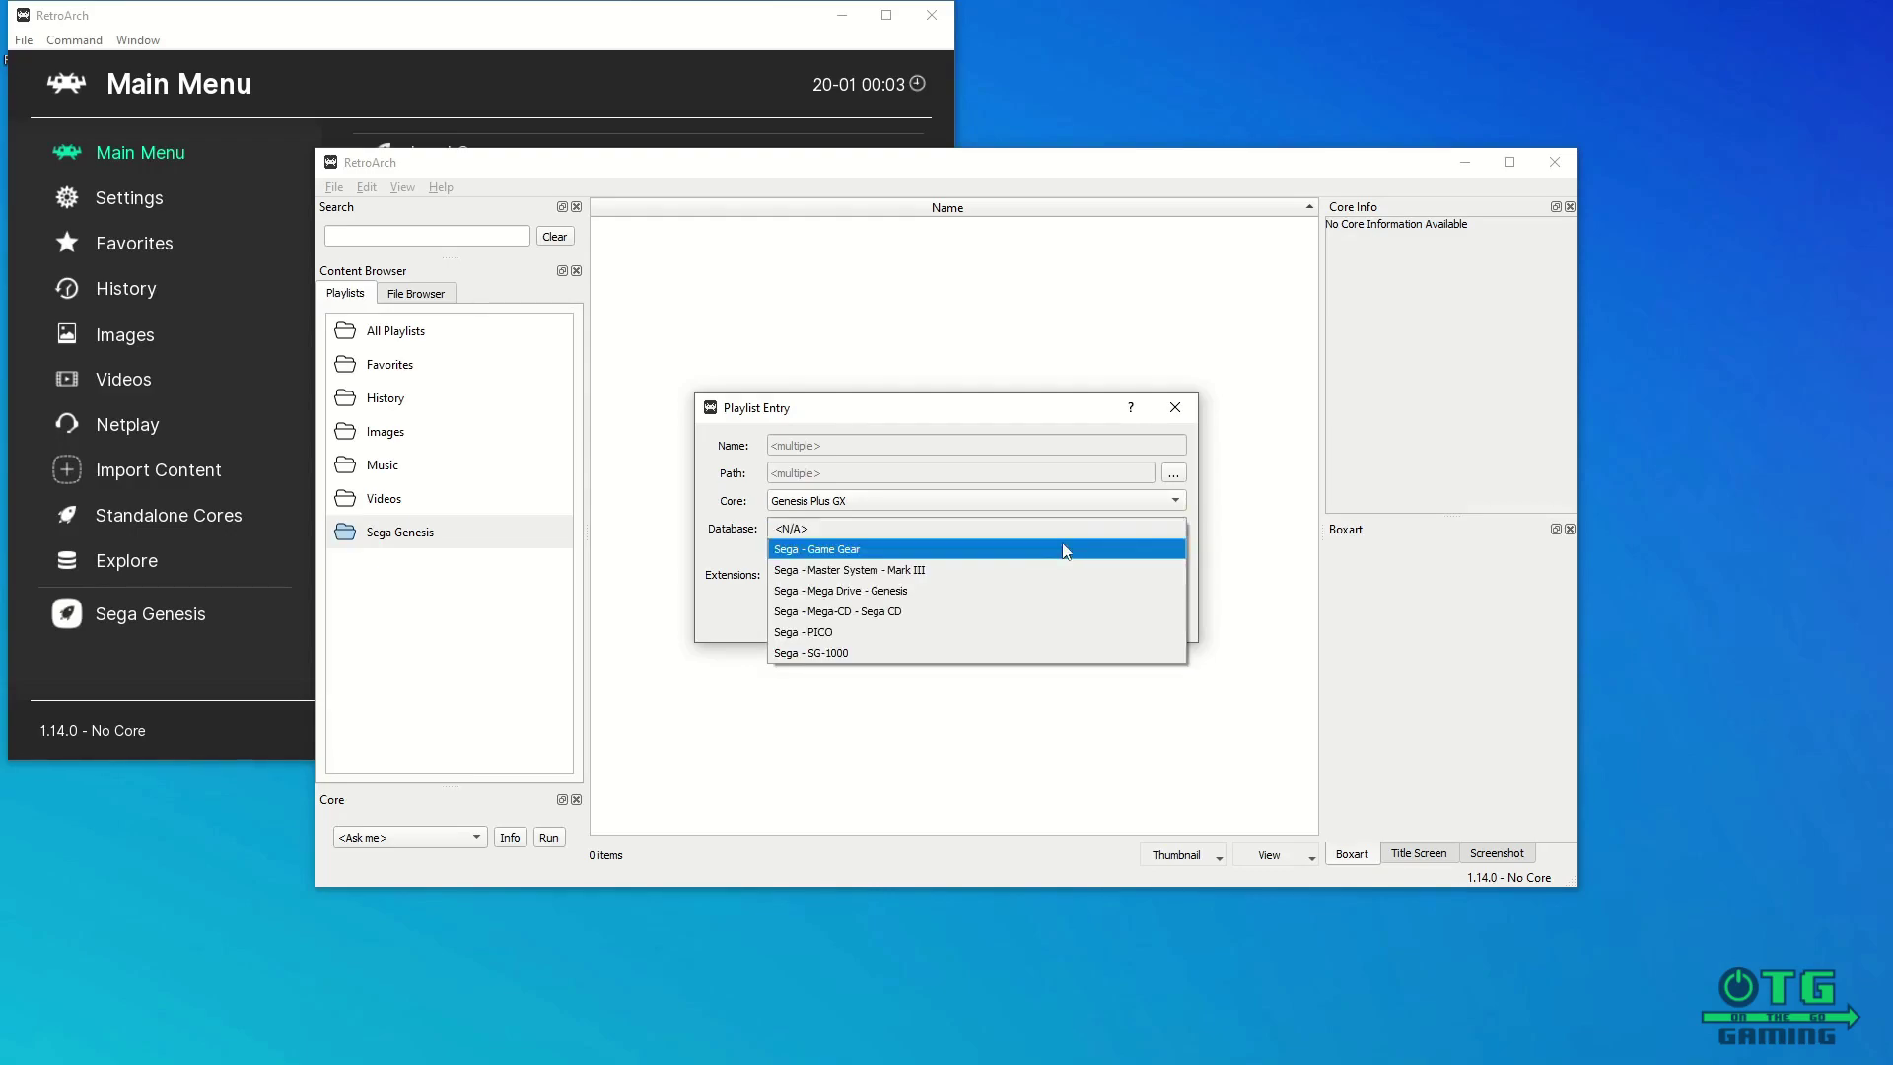
click(874, 591)
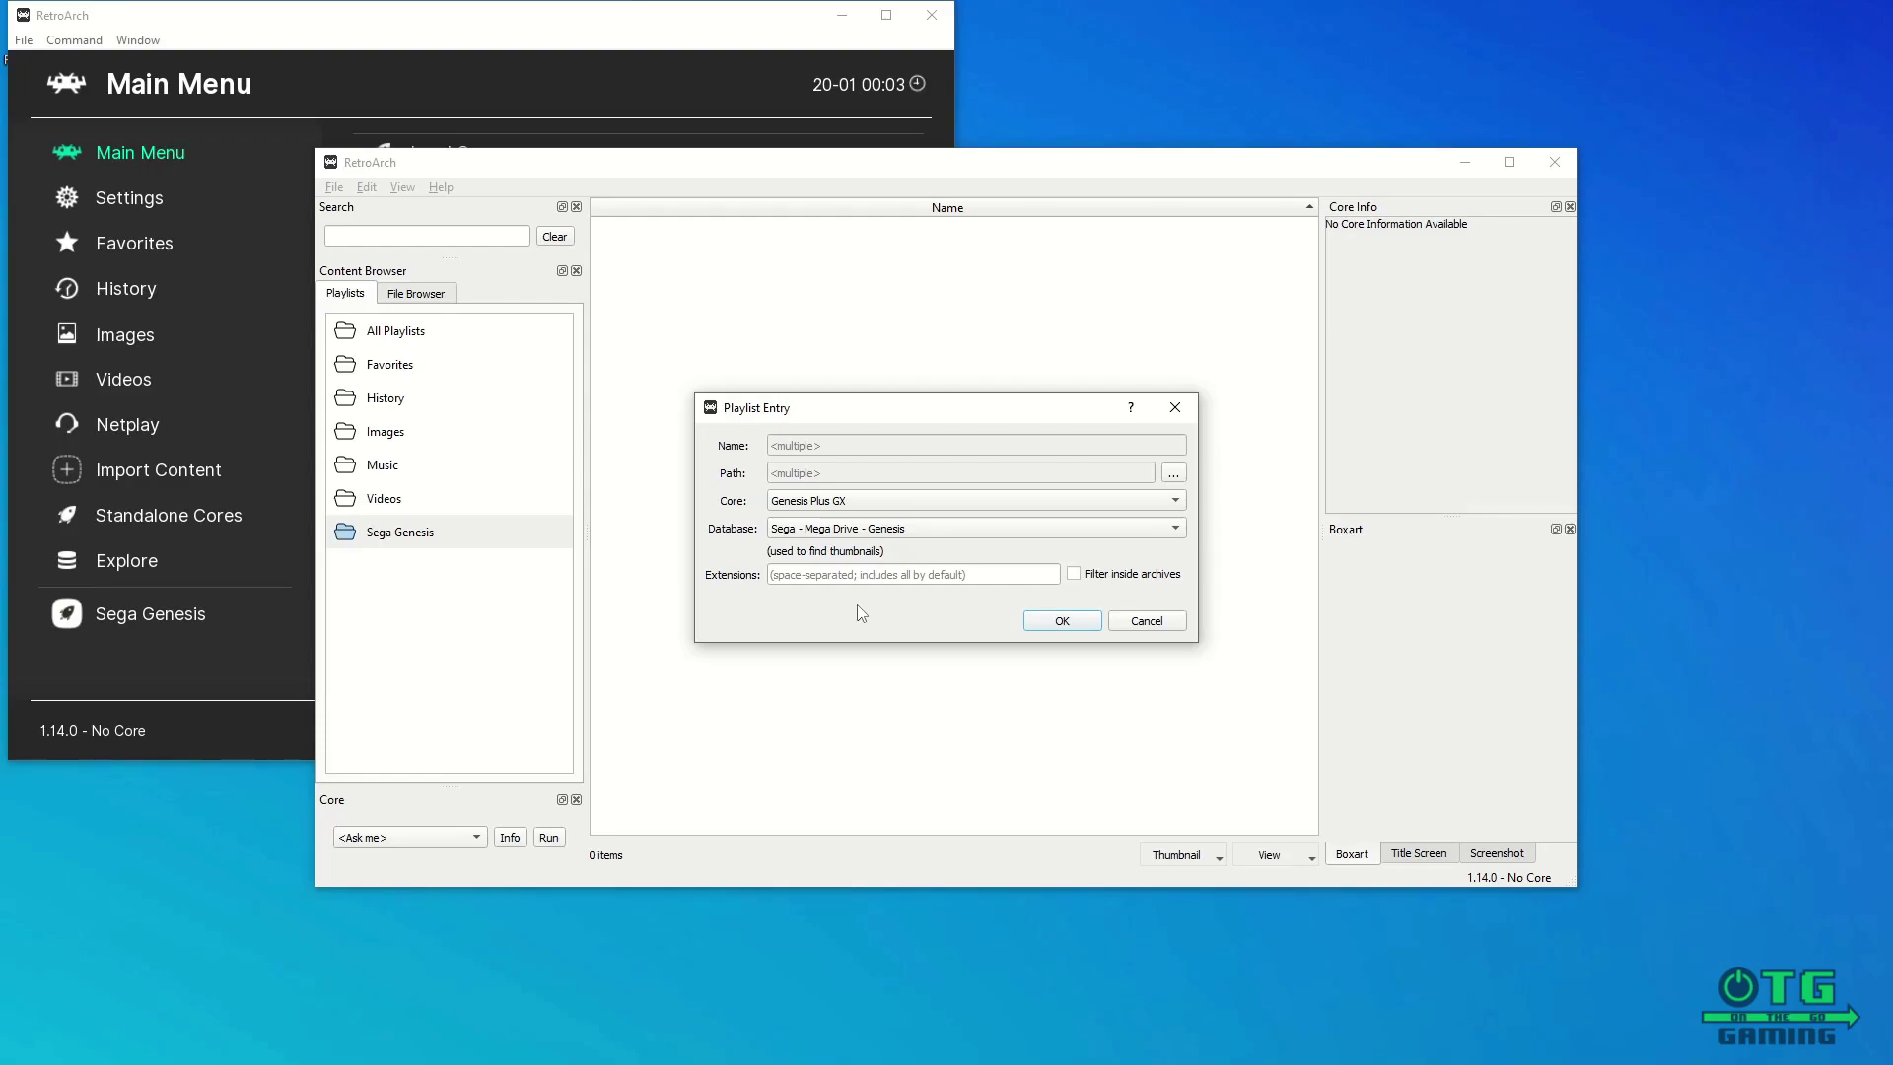
click(1062, 621)
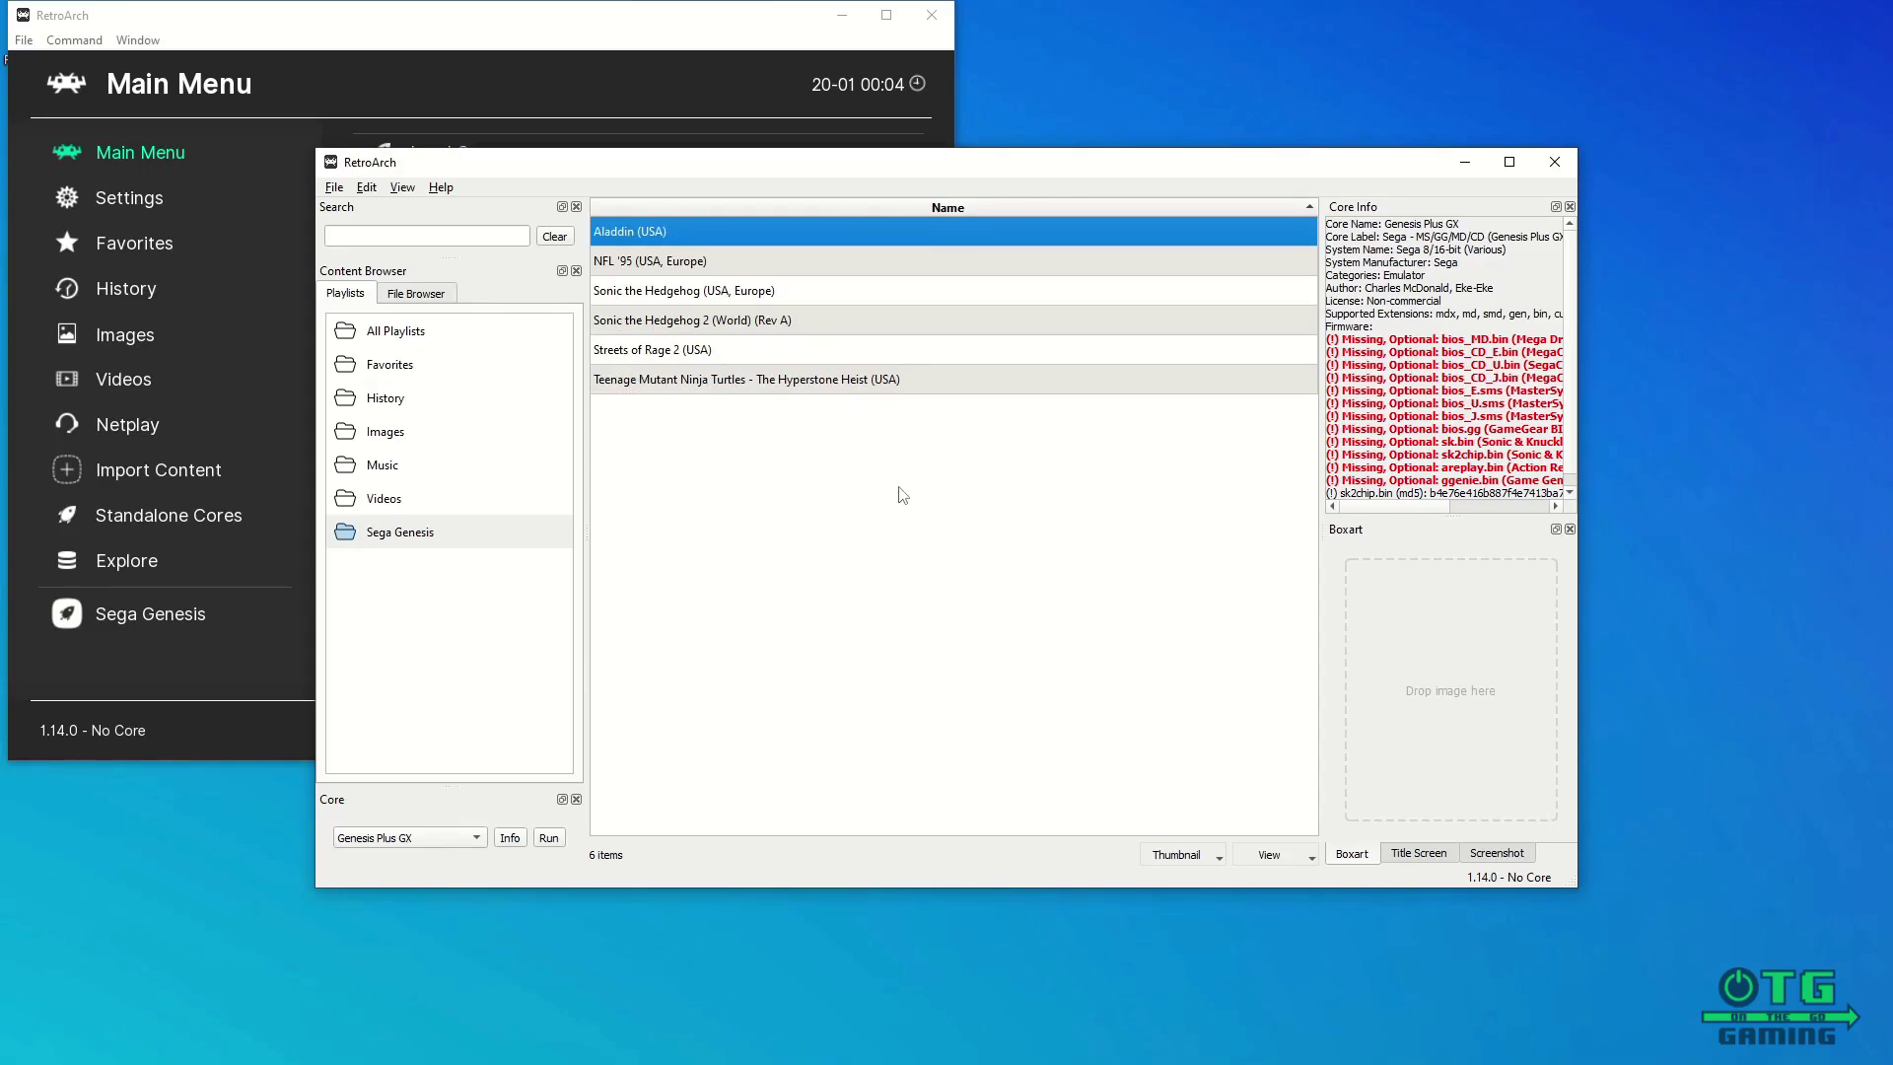
Step: Close the desktop menu and RetroArch, and relaunch retroarch.exe from the RetroArch-Win64 folder
click(1564, 164)
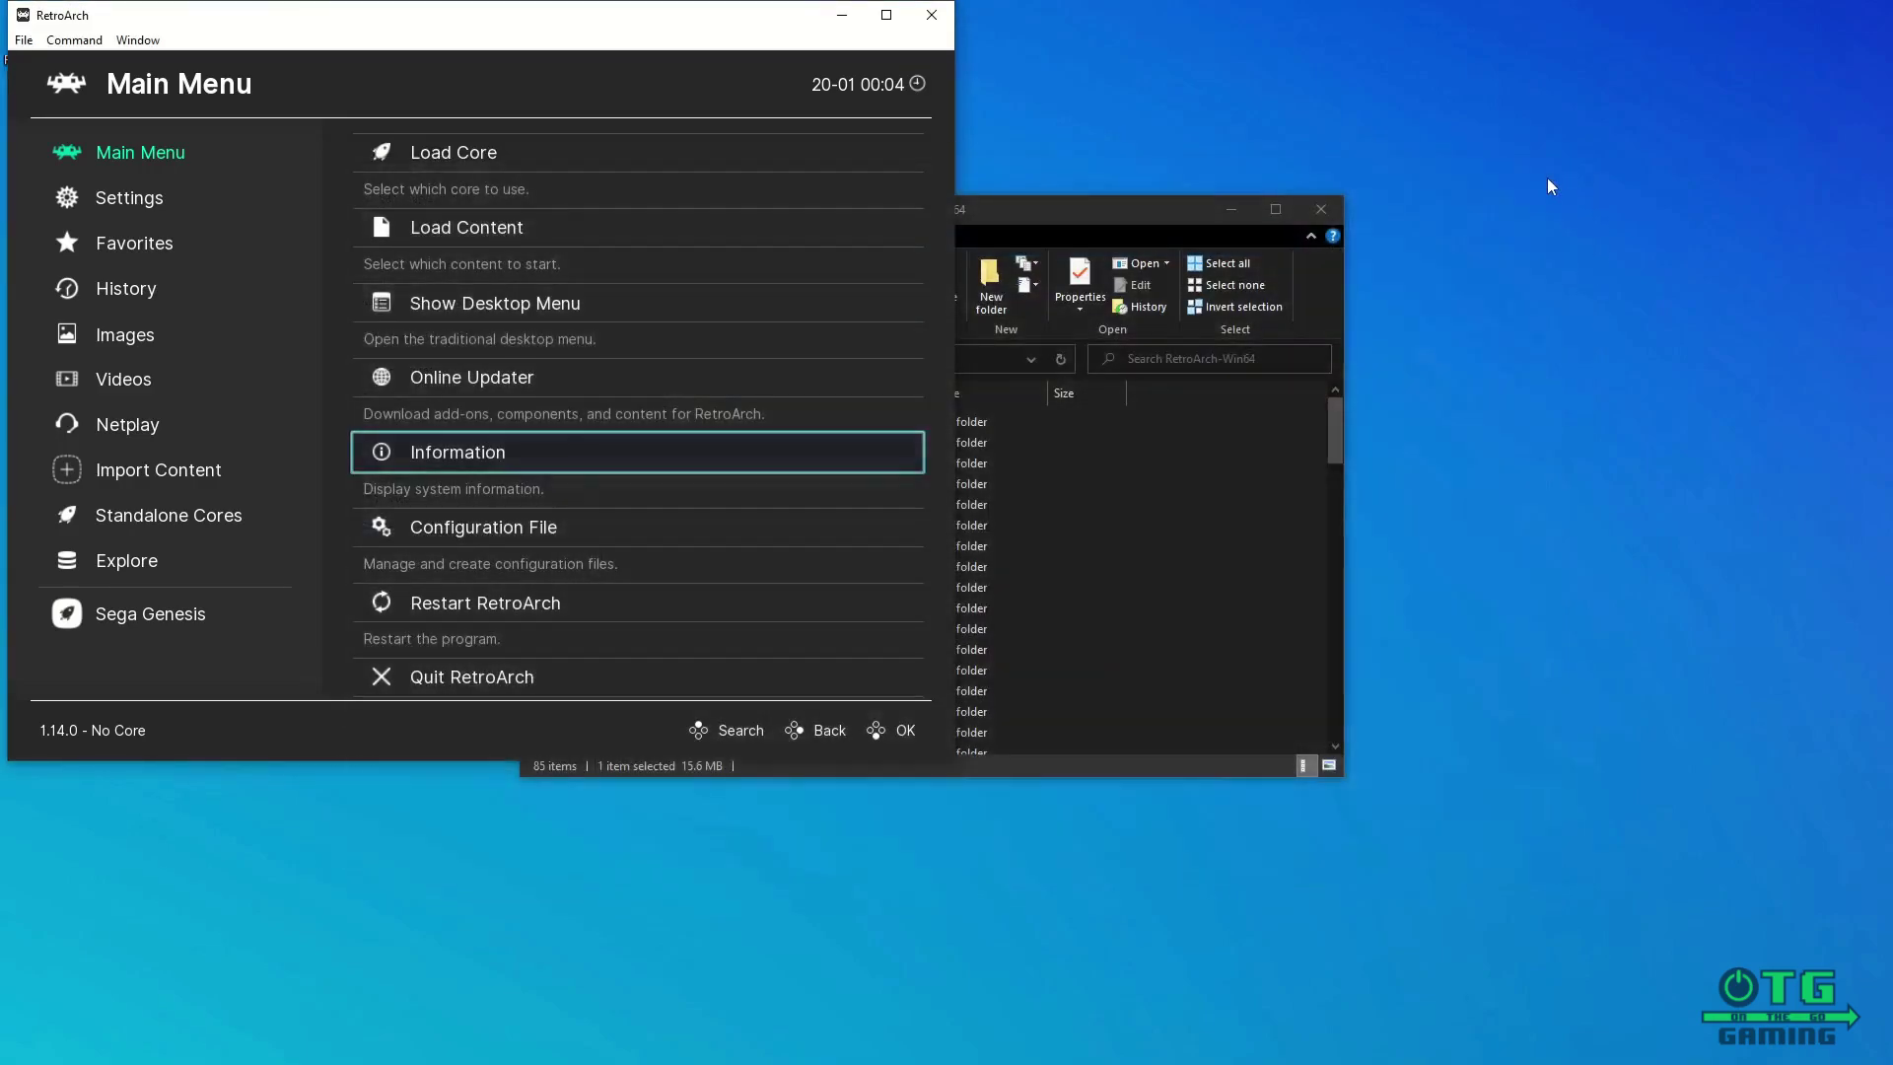
click(932, 18)
scroll(700, 629, down, 20)
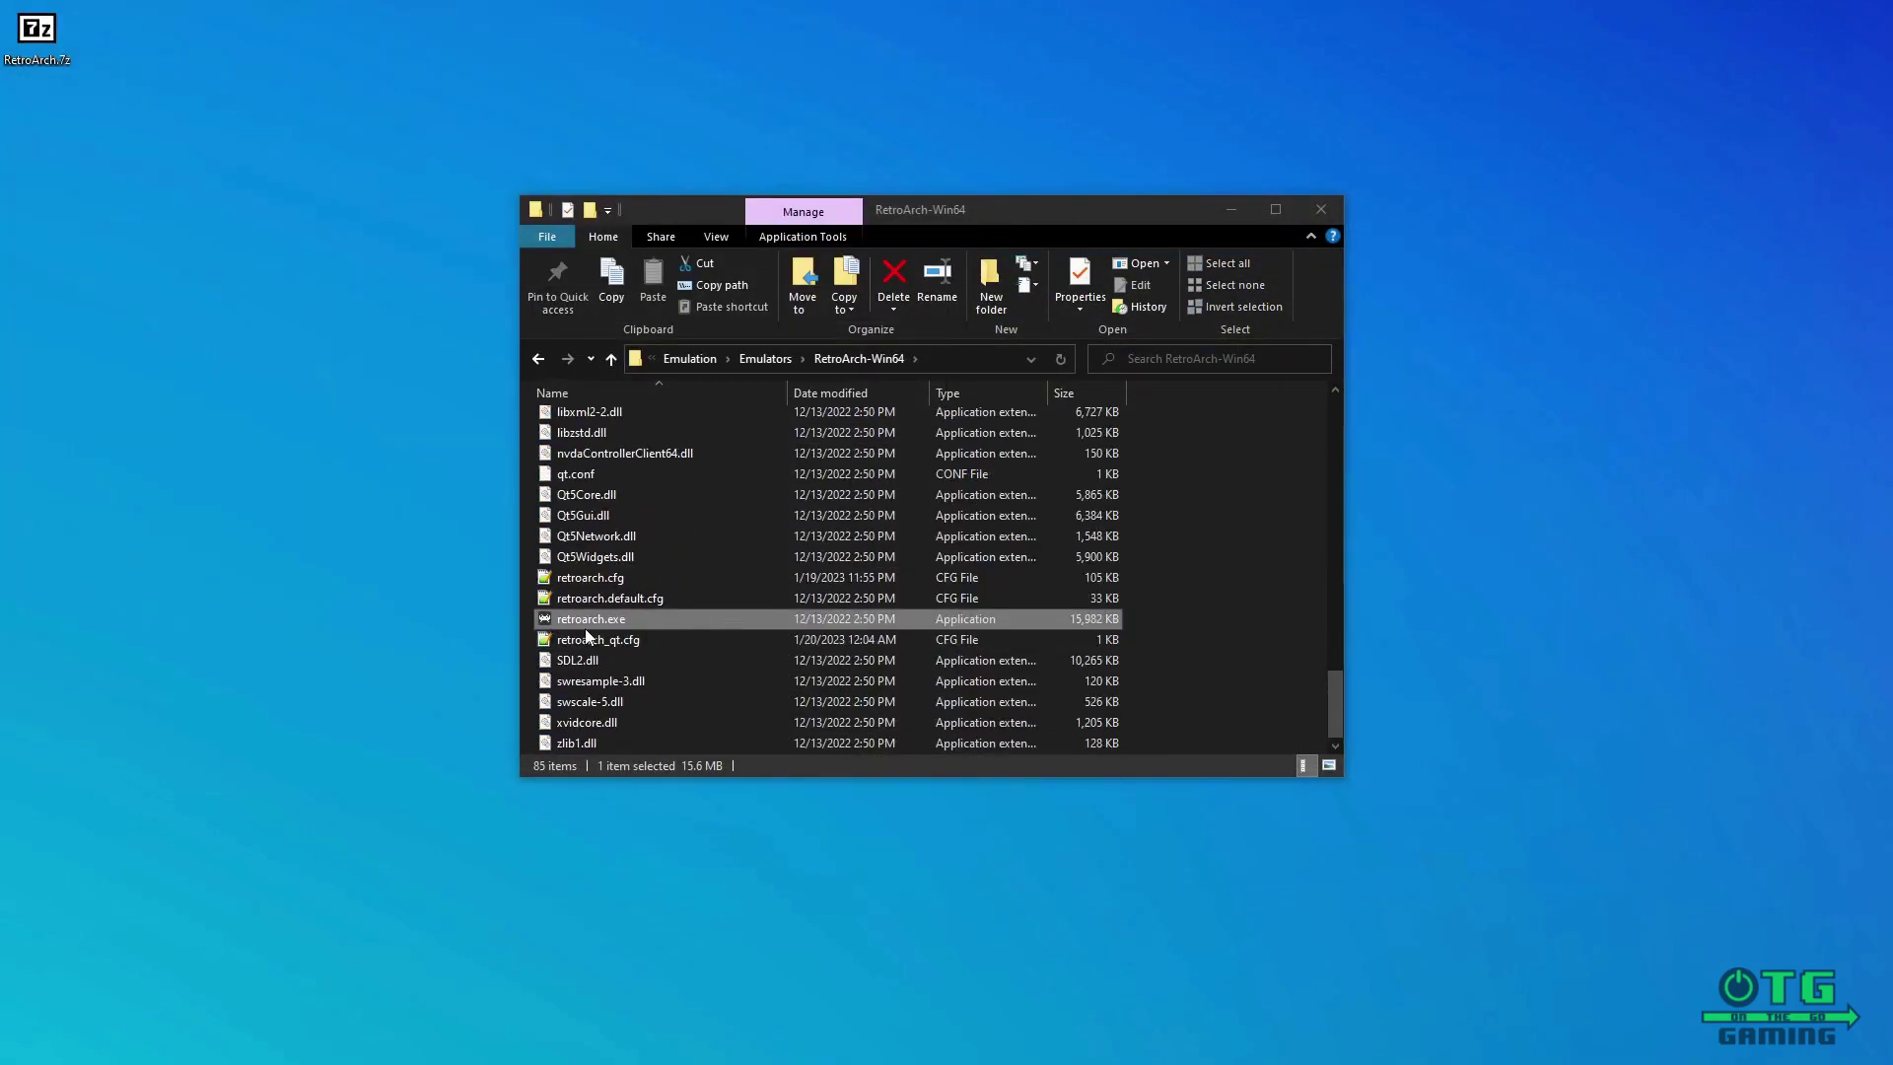
double_click(591, 615)
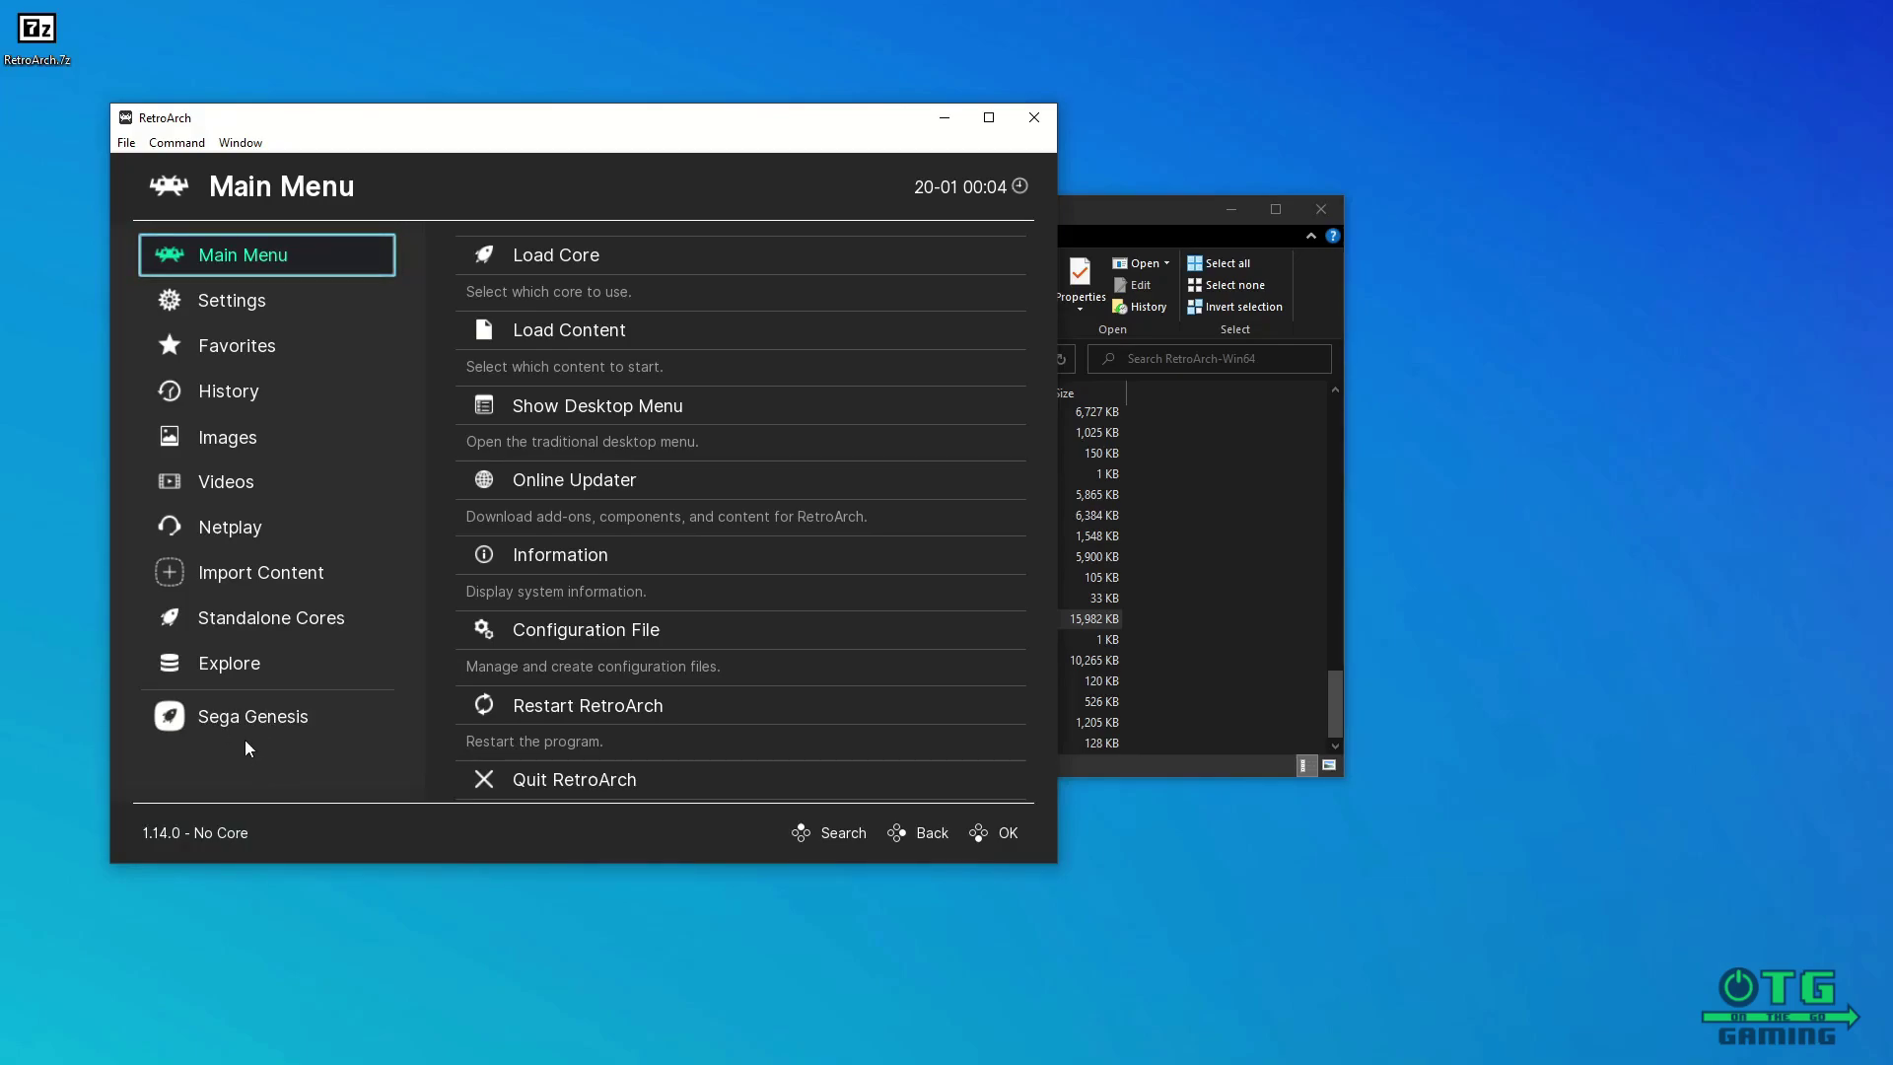
Step: Run Teenage Mutant Ninja Turtles - The Hyperstone Heist from the Sega Genesis playlist and try moving through its turtle selection
click(245, 731)
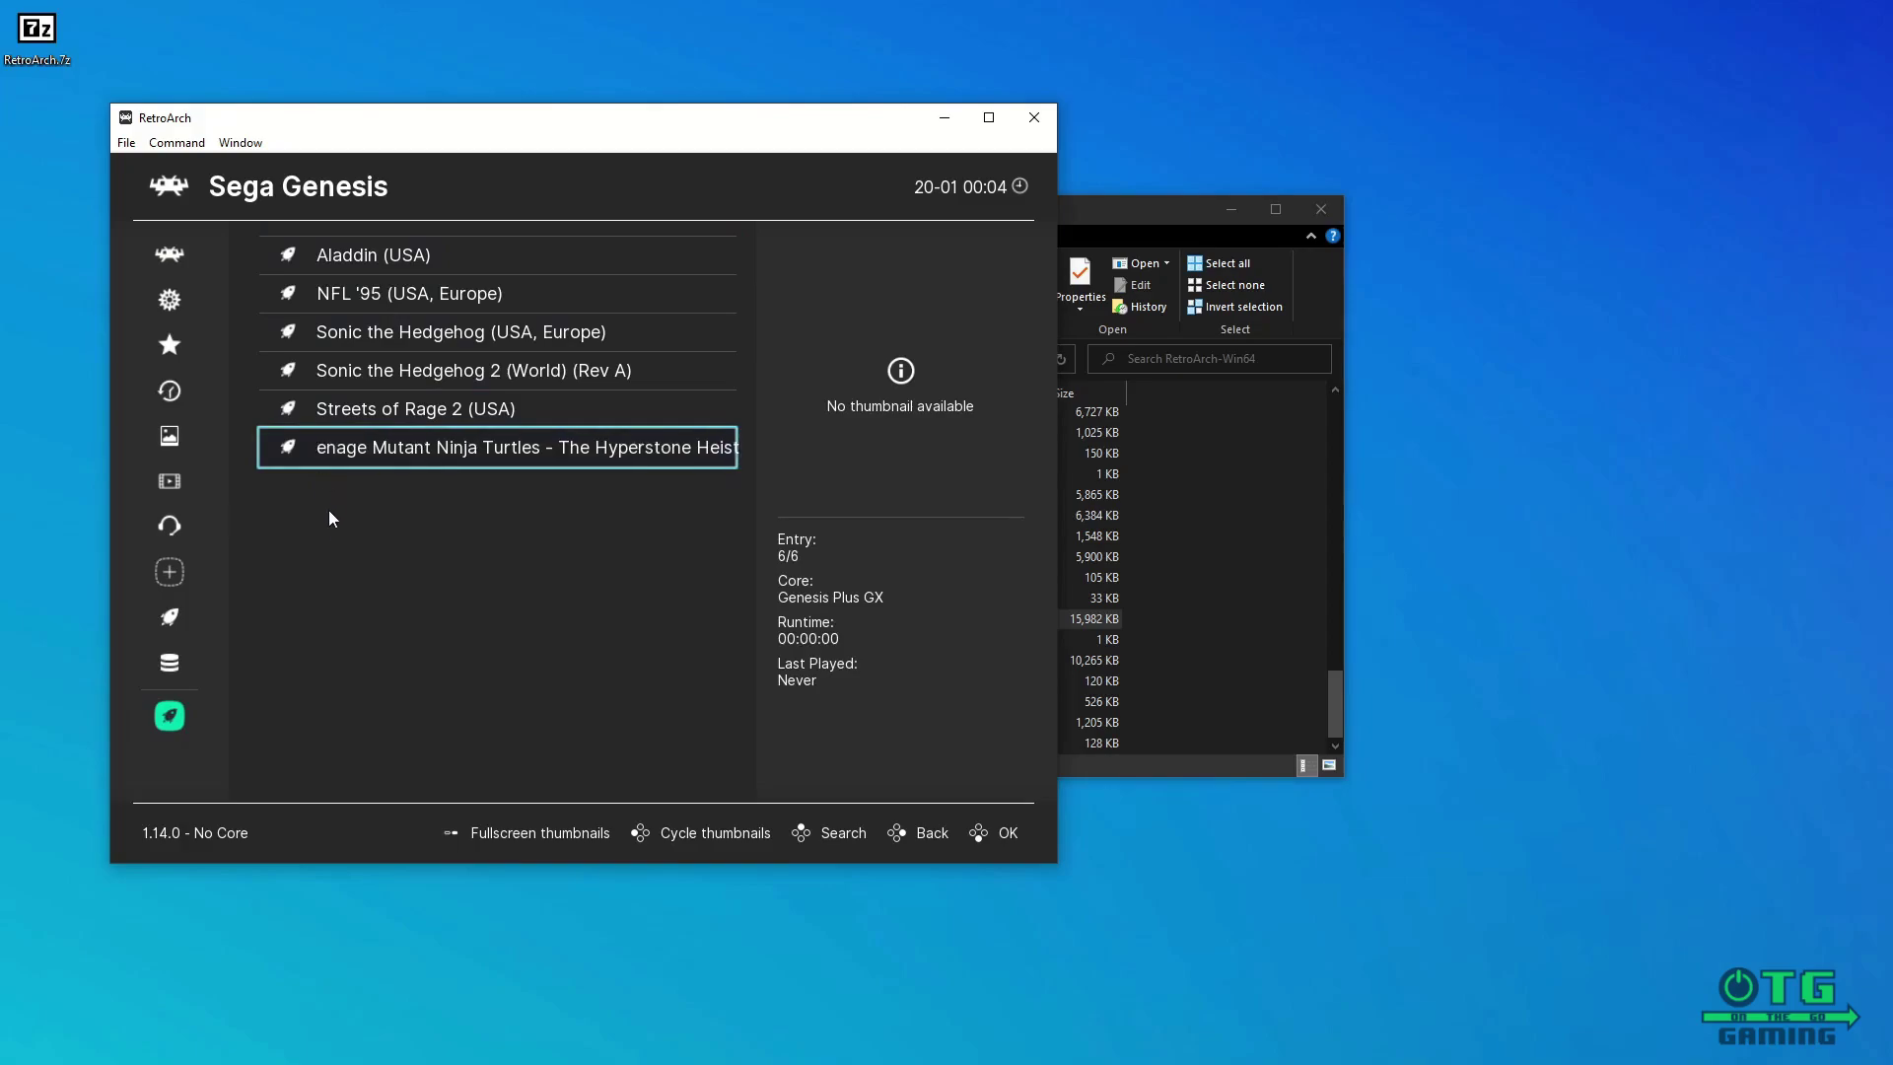
click(243, 148)
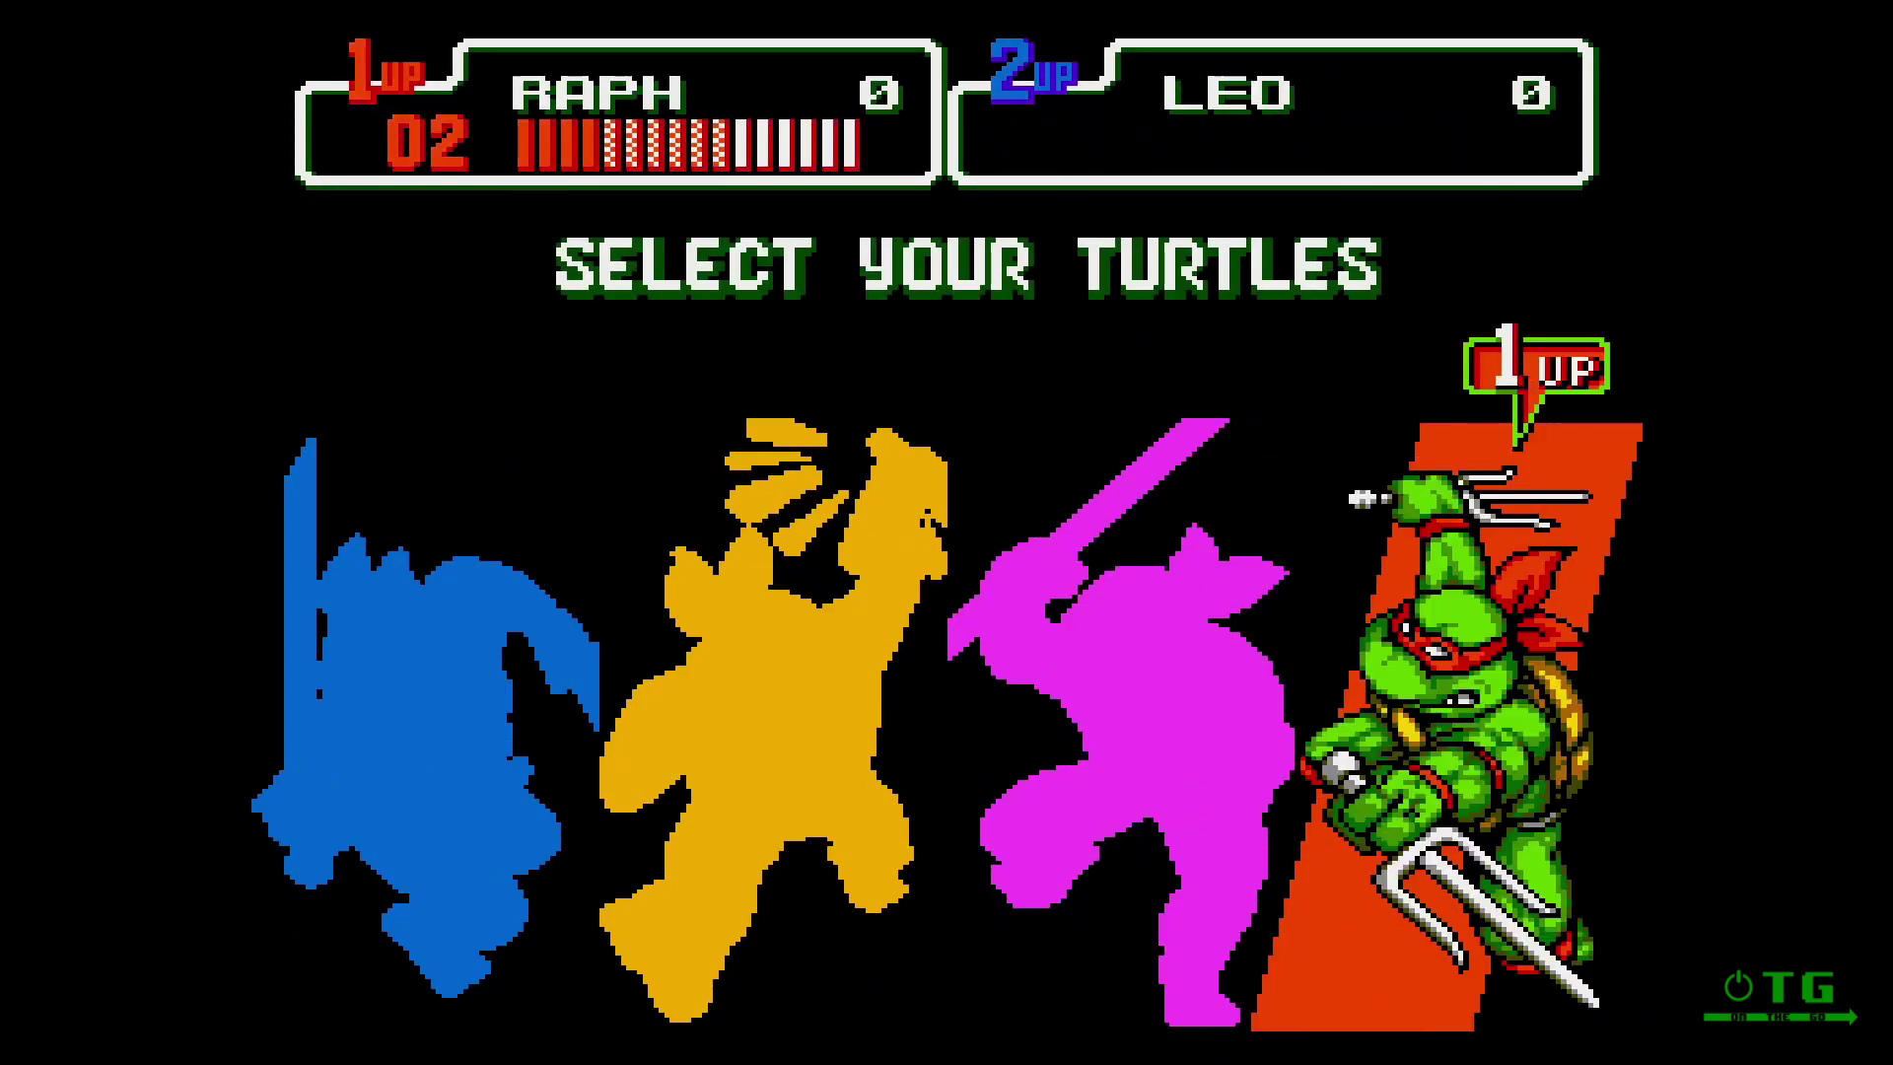
key(Left)
key(Left)
key(Left)
key(Right)
key(Right)
key(Right)
Step: Close the running Turtles game and open the Sonic the Hedgehog (USA, Europe) entry in the Sega Genesis playlist
key(F1)
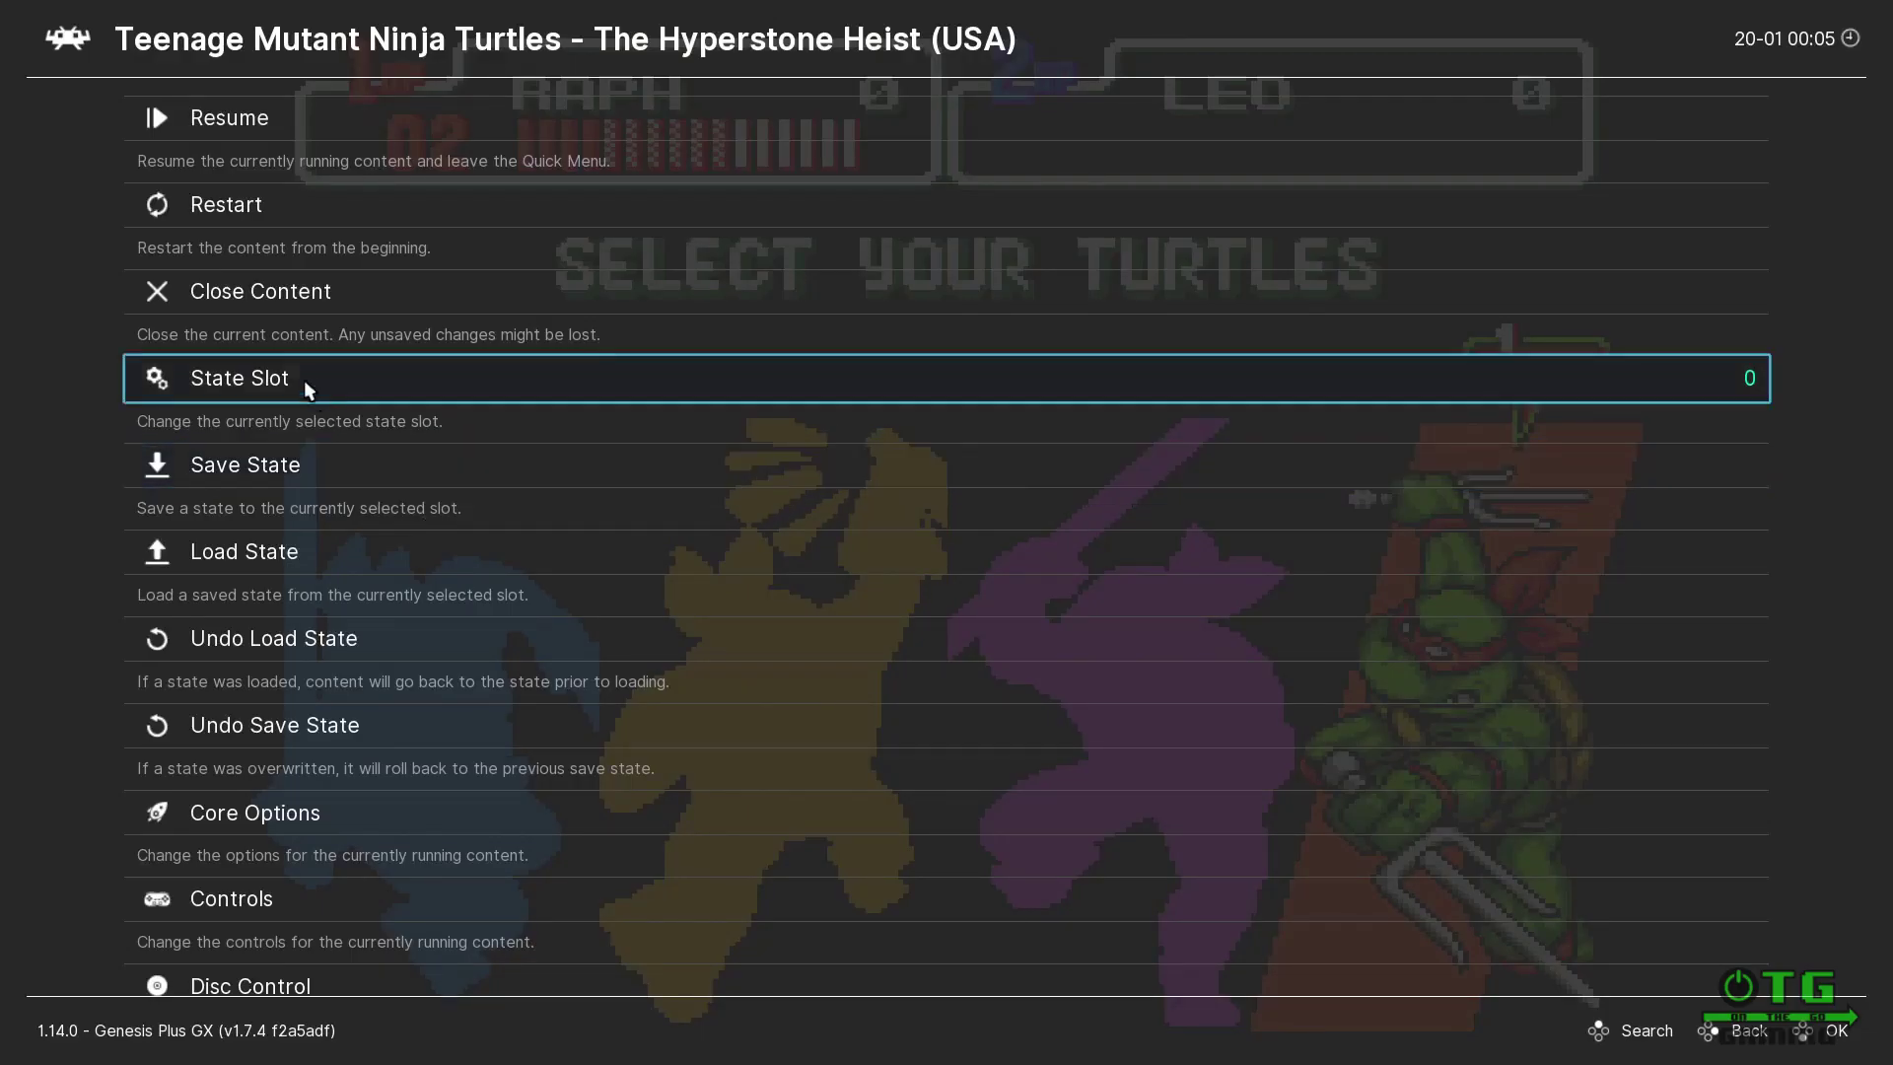
click(268, 292)
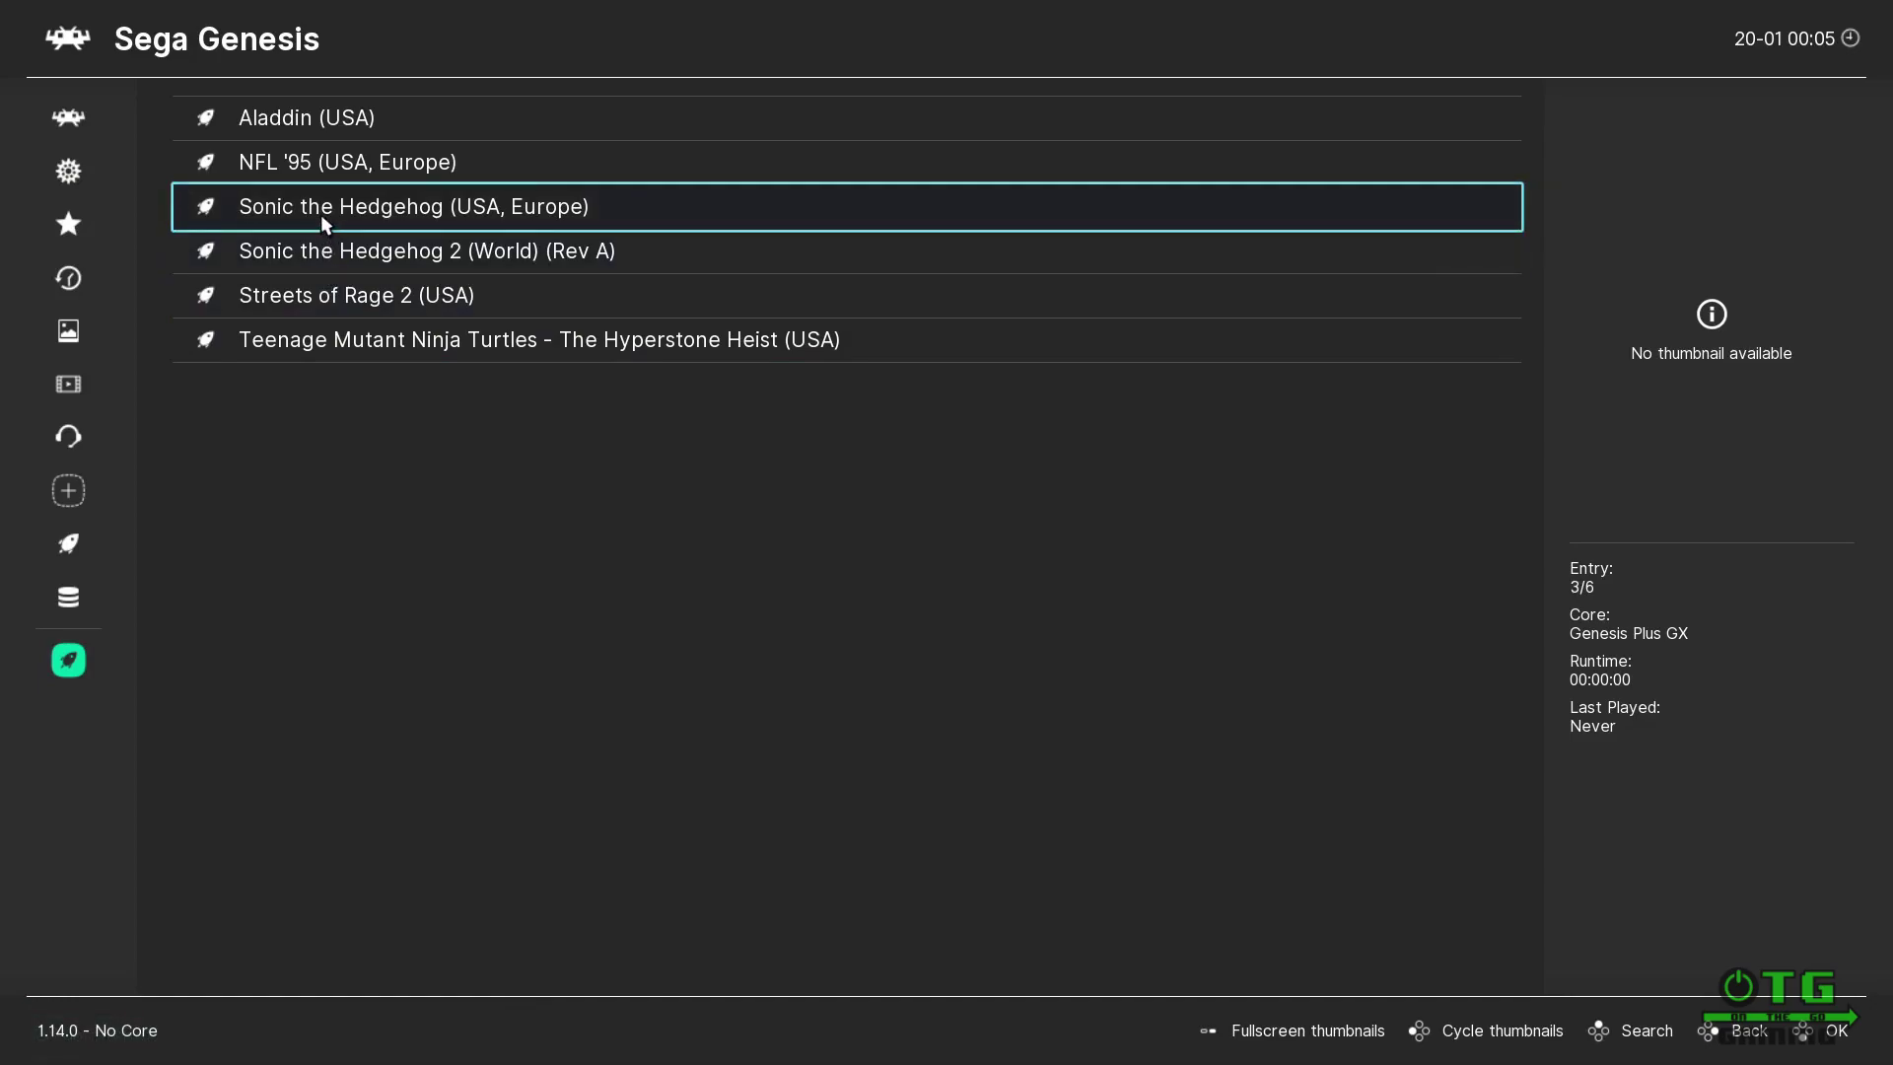
click(321, 213)
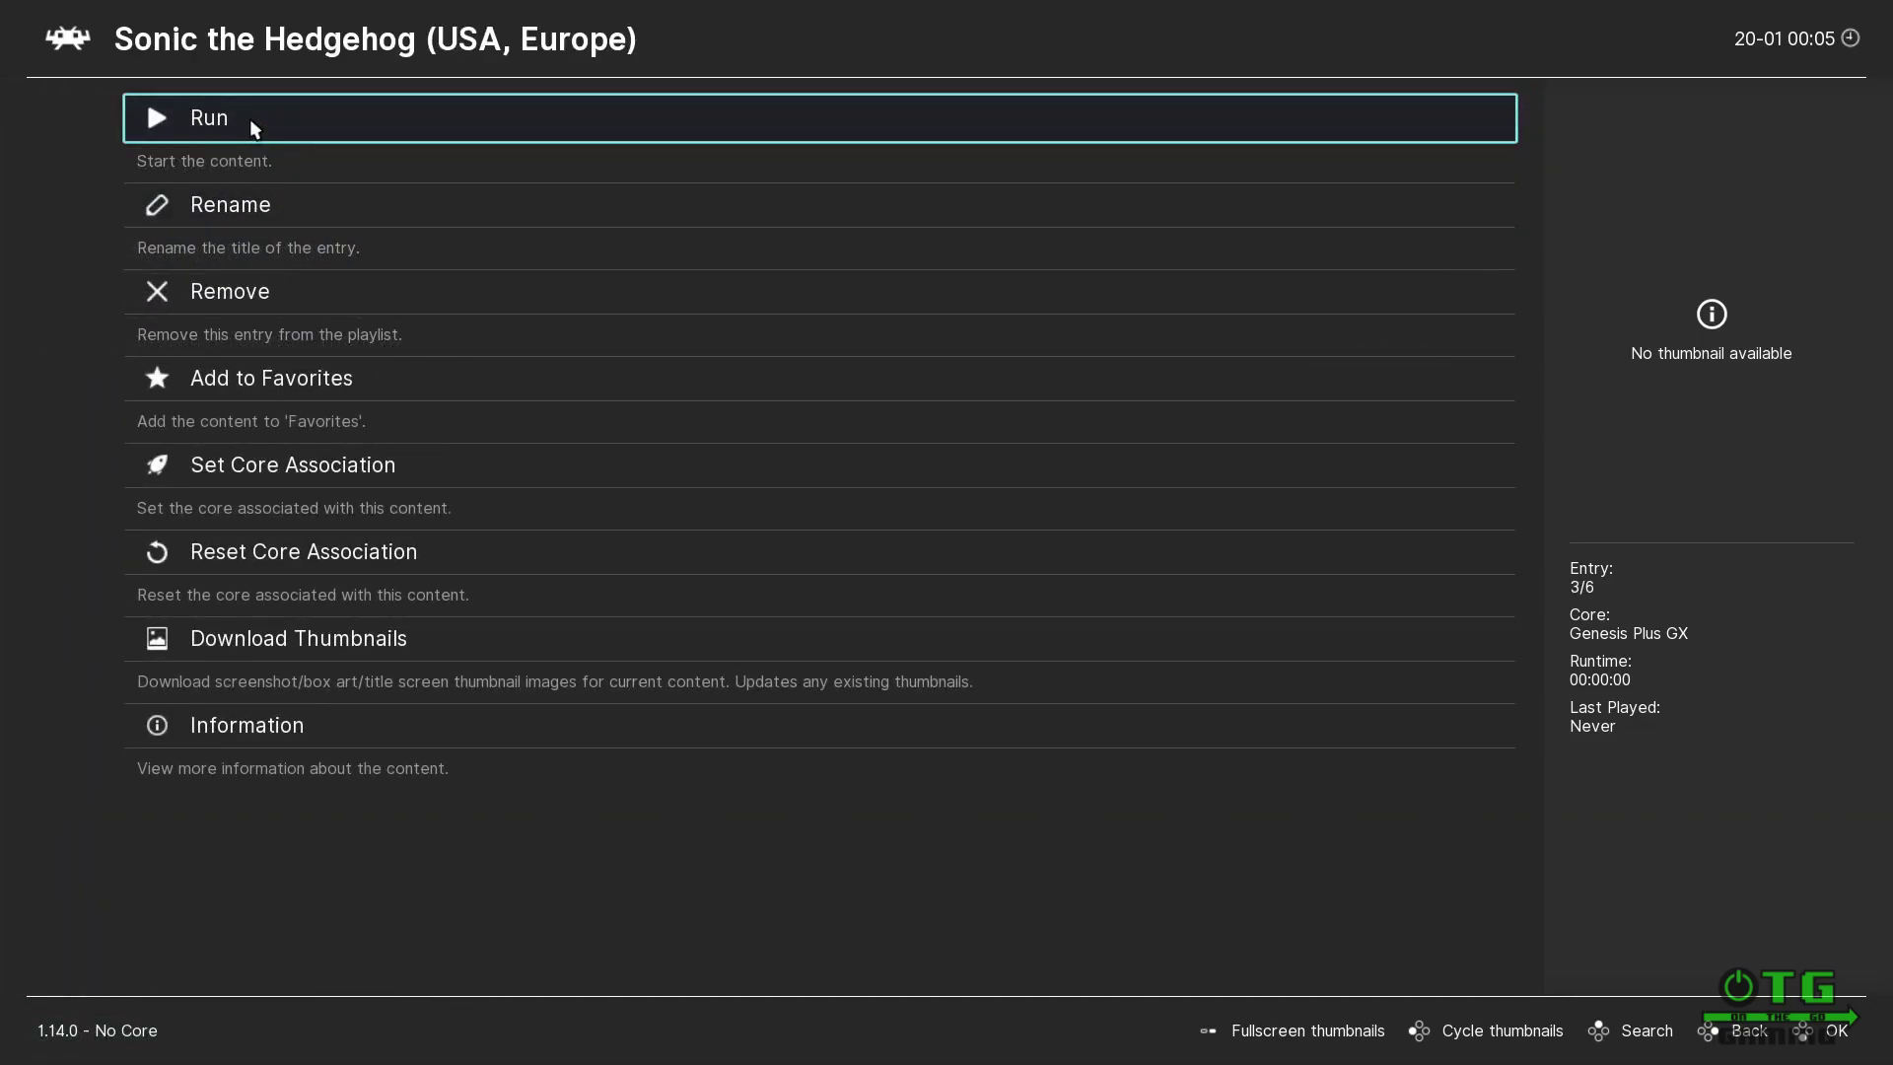